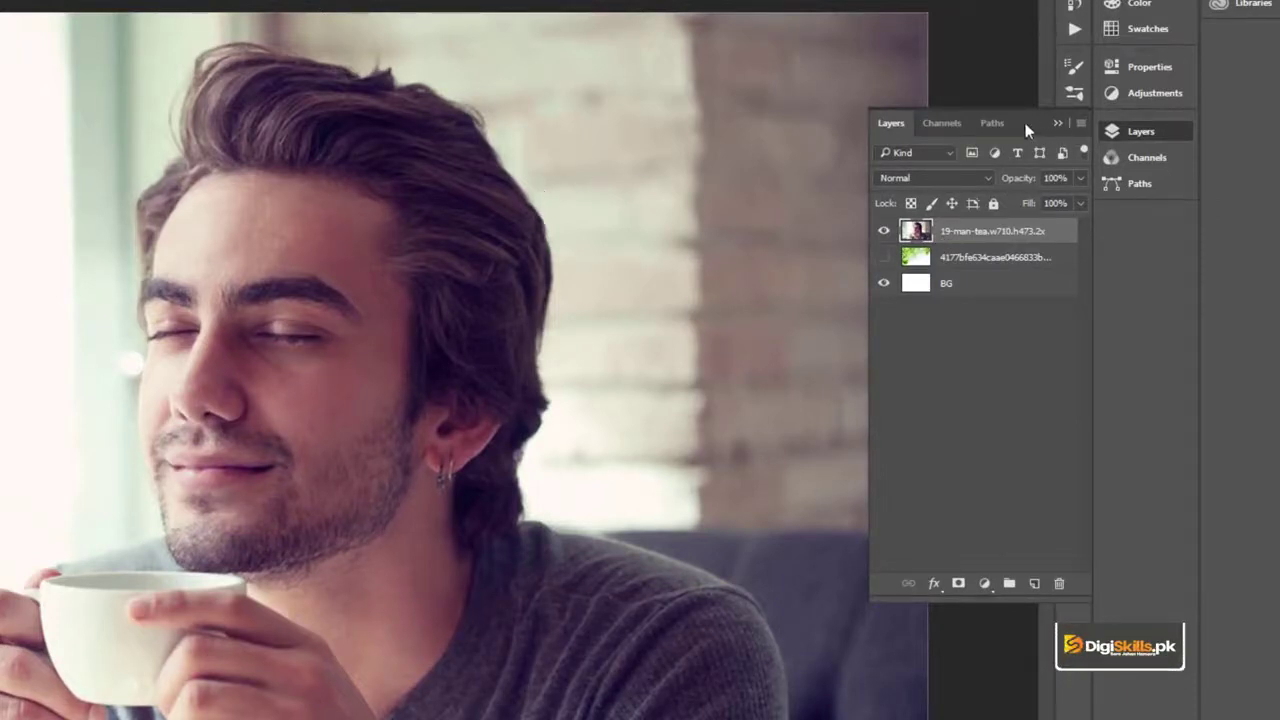
- Dock the Paths panel beside Layers and rename the top layer to 'image of character'
left_click_drag(995, 124, 920, 133)
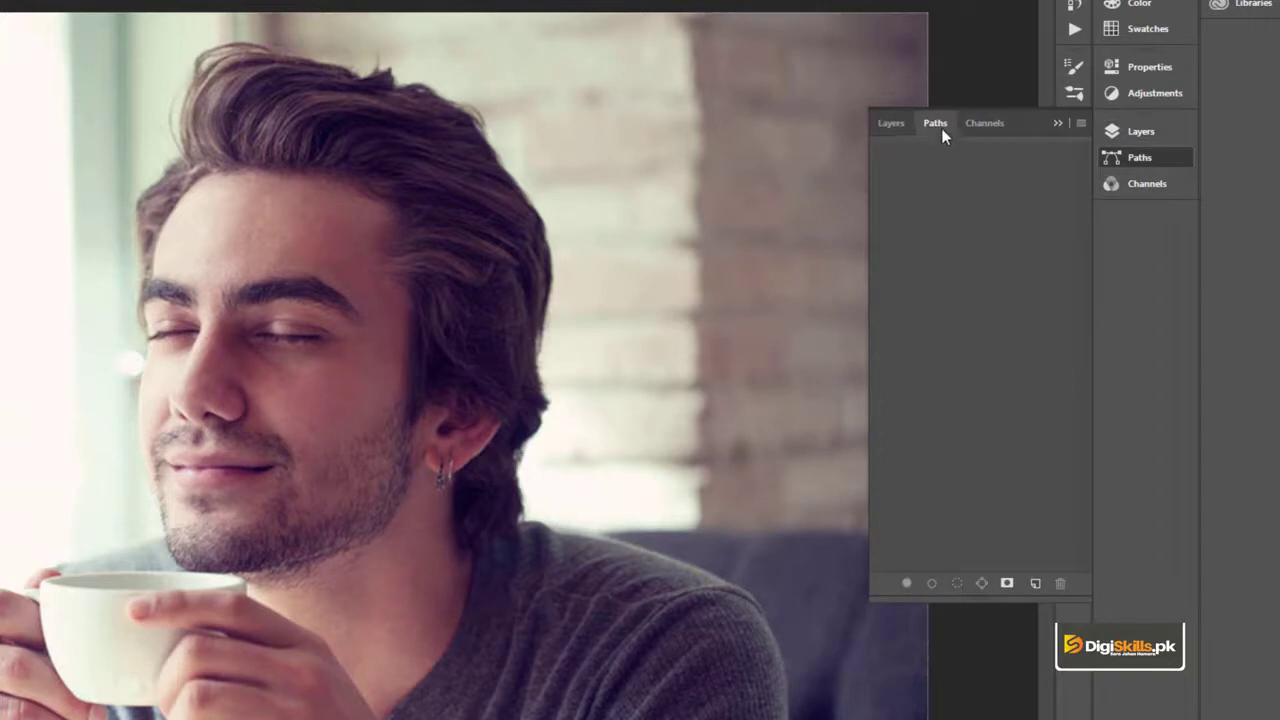
left_click(890, 123)
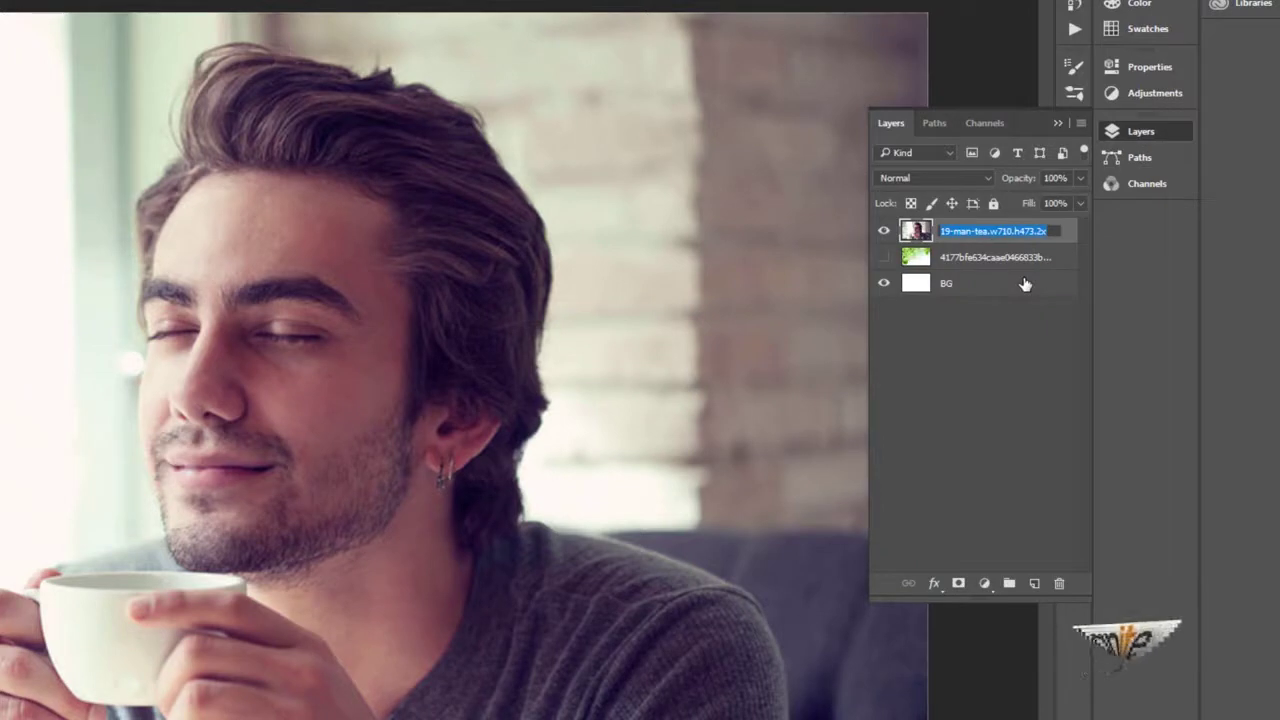
type("image of character")
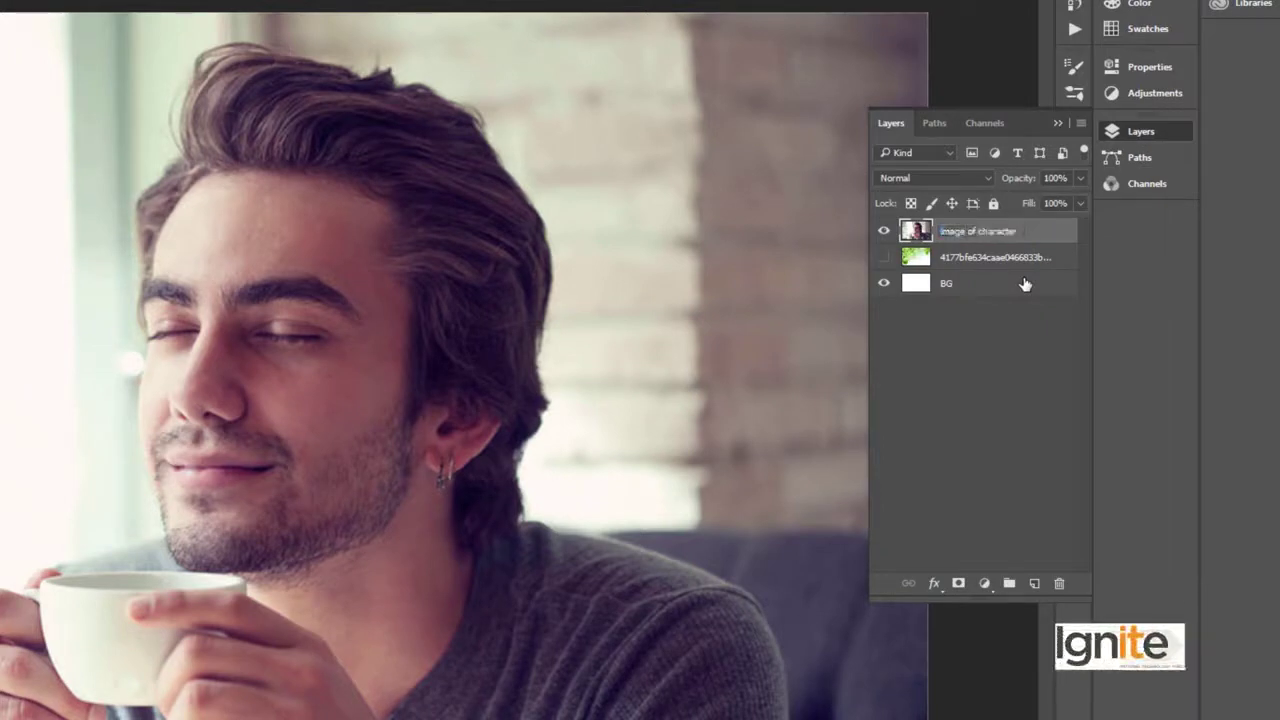
- Create a new empty path named 'image of character' in the Paths panel
left_click(947, 122)
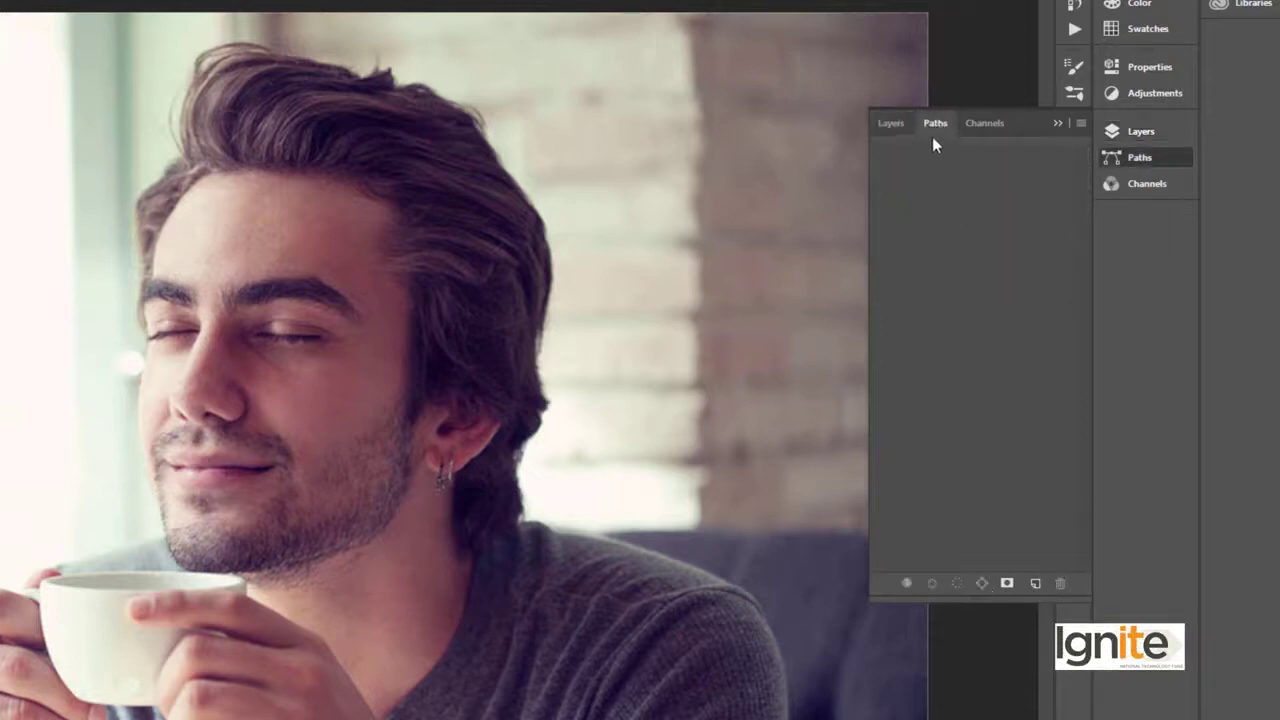
left_click(1035, 584)
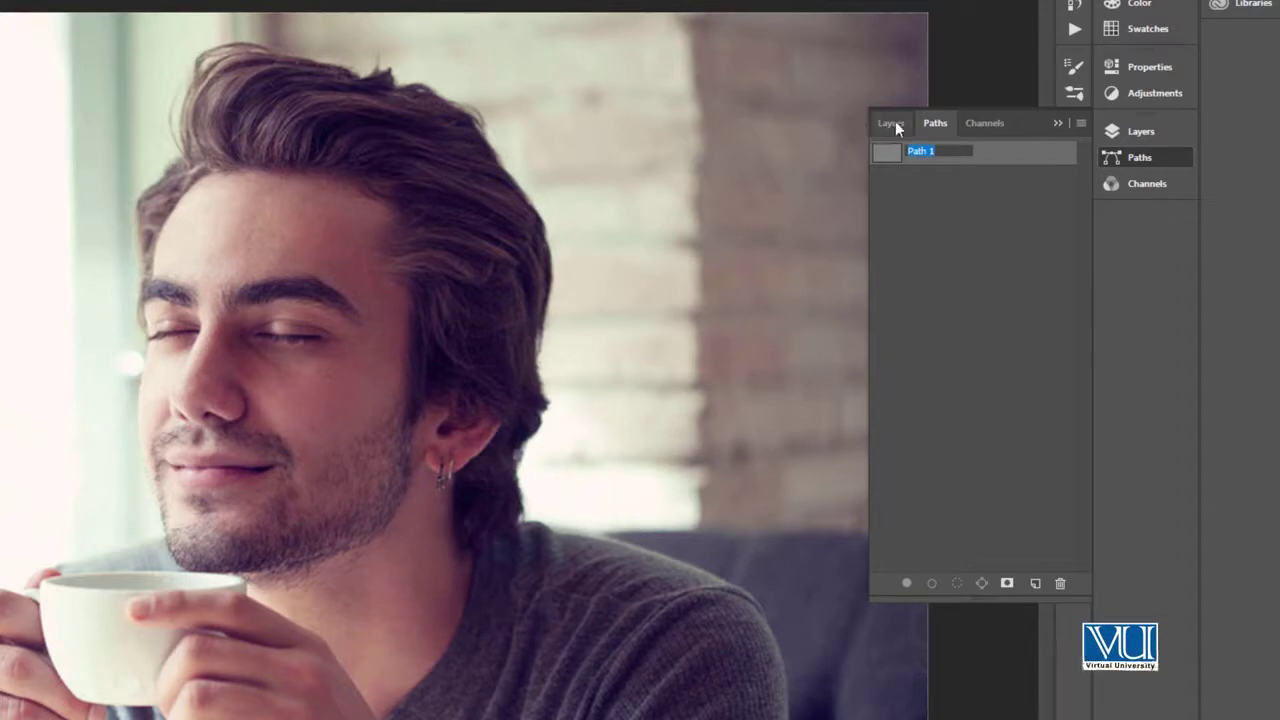
type("image of character")
- Compare the Layers and Paths lists, ending with the Layers list shown
left_click(896, 121)
left_click(945, 124)
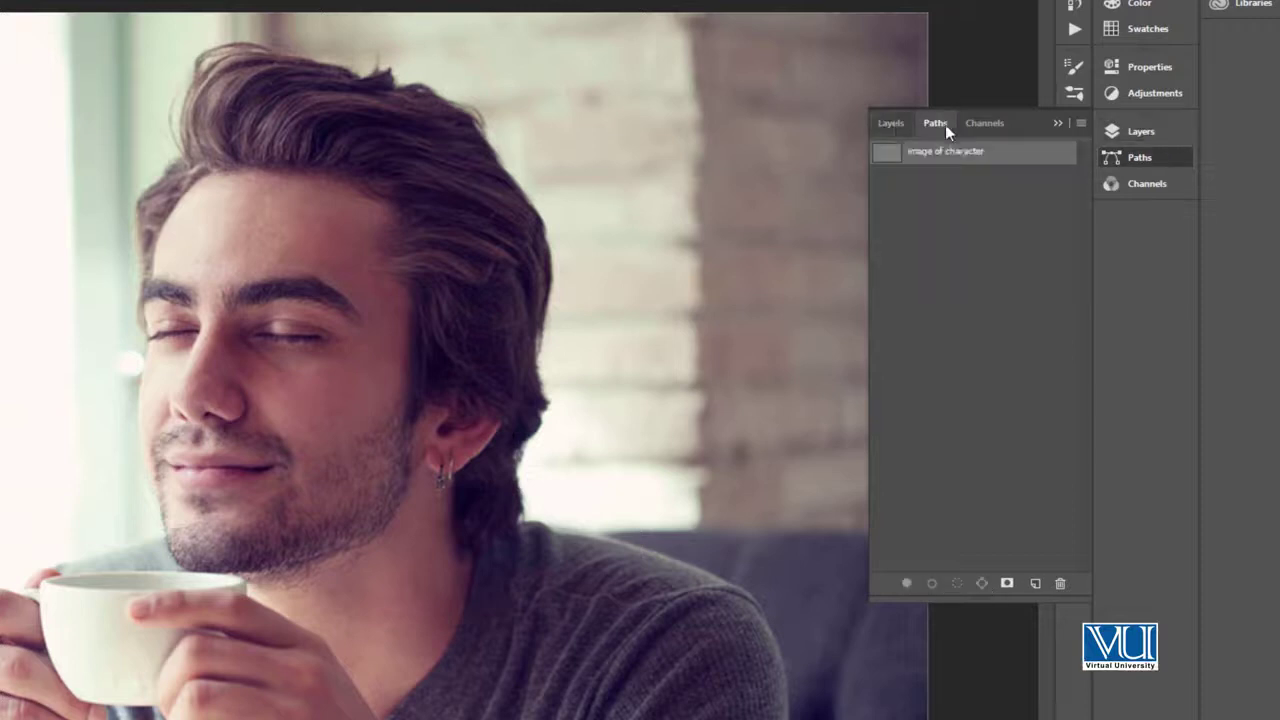
left_click(885, 125)
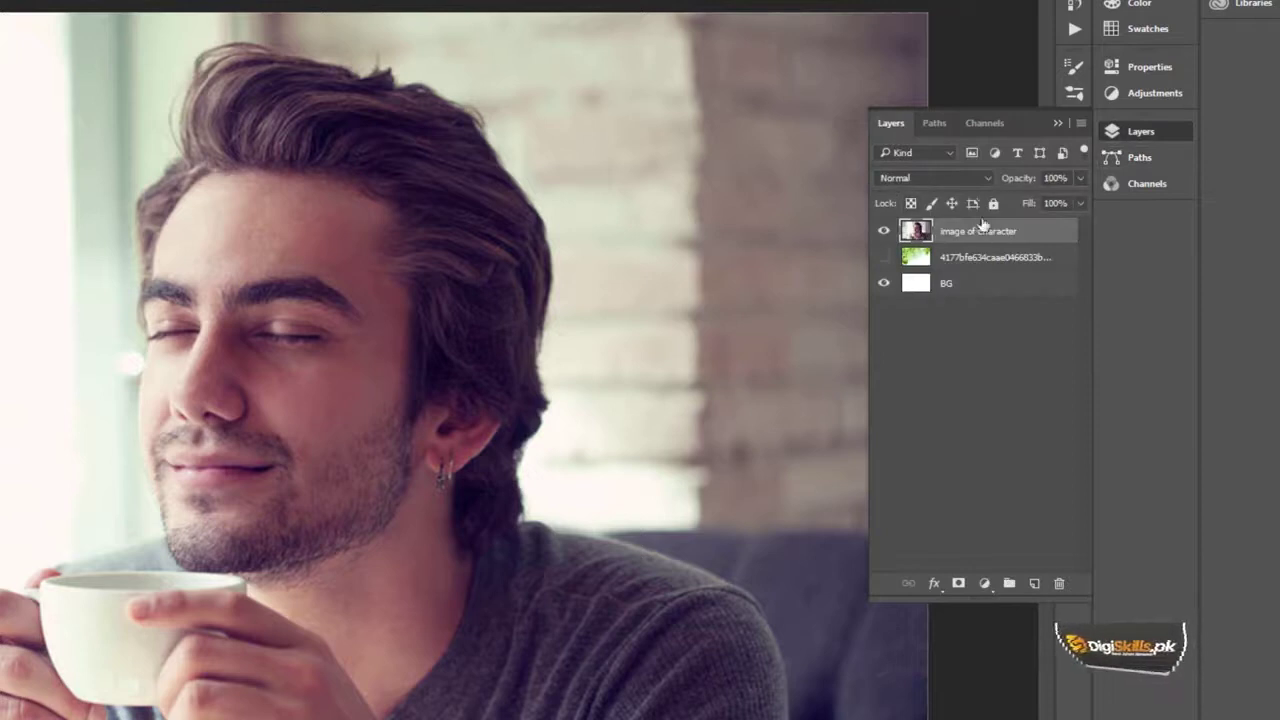
left_click(935, 122)
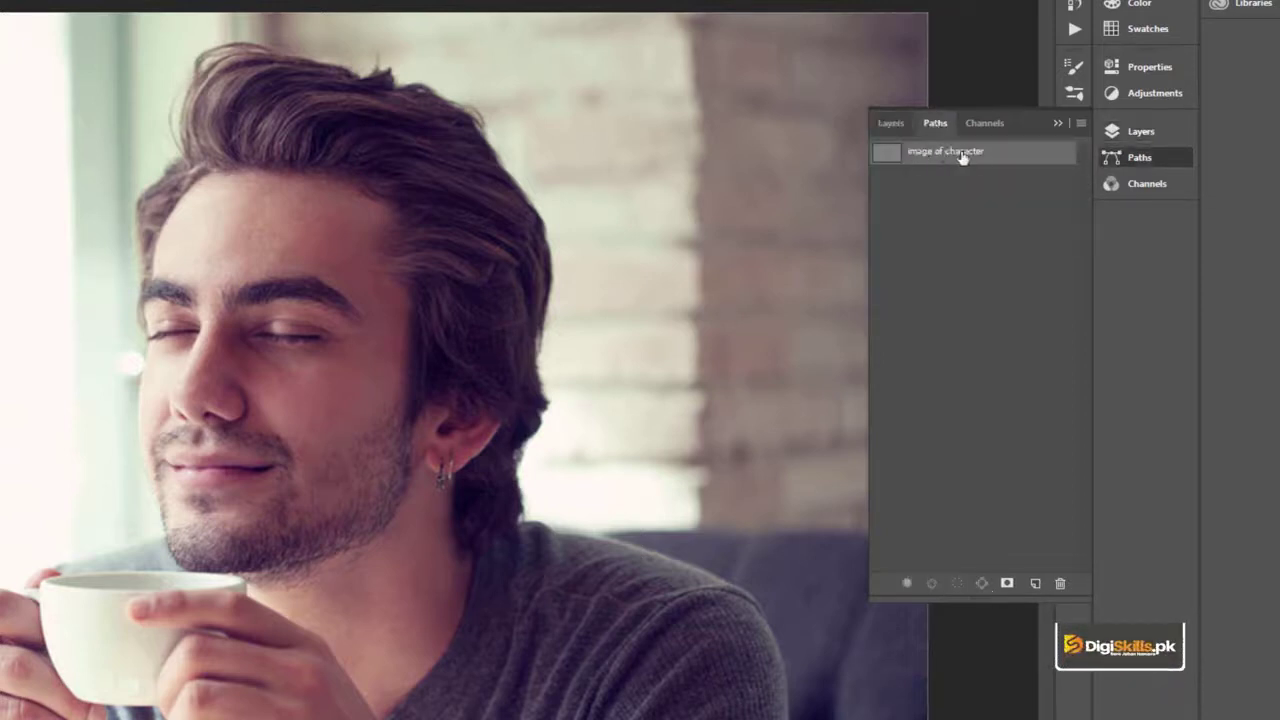
left_click(891, 124)
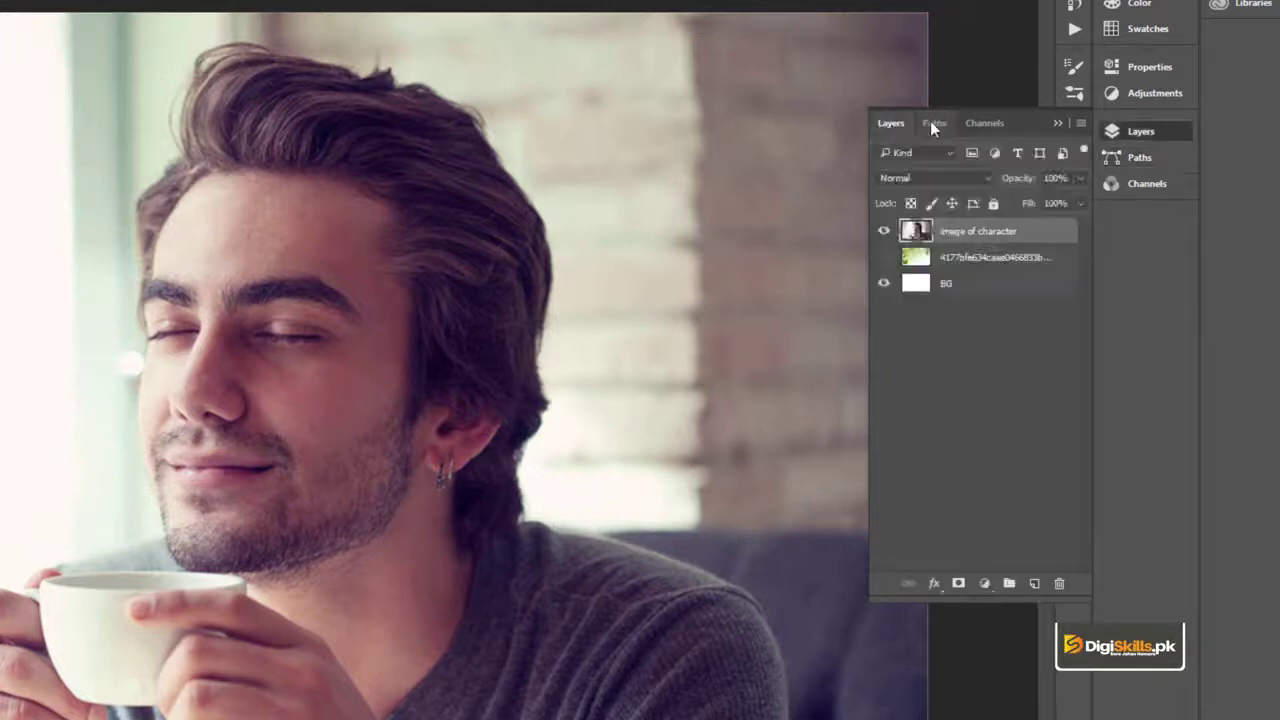
left_click(937, 122)
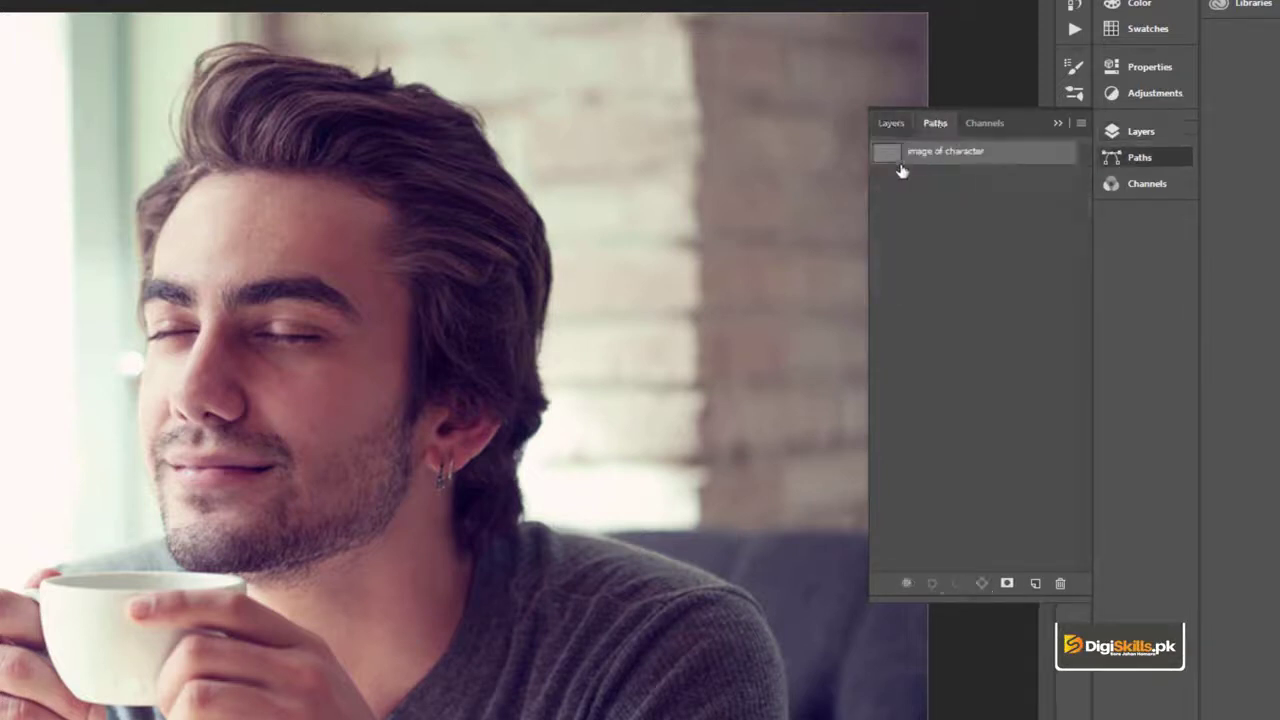
left_click(891, 124)
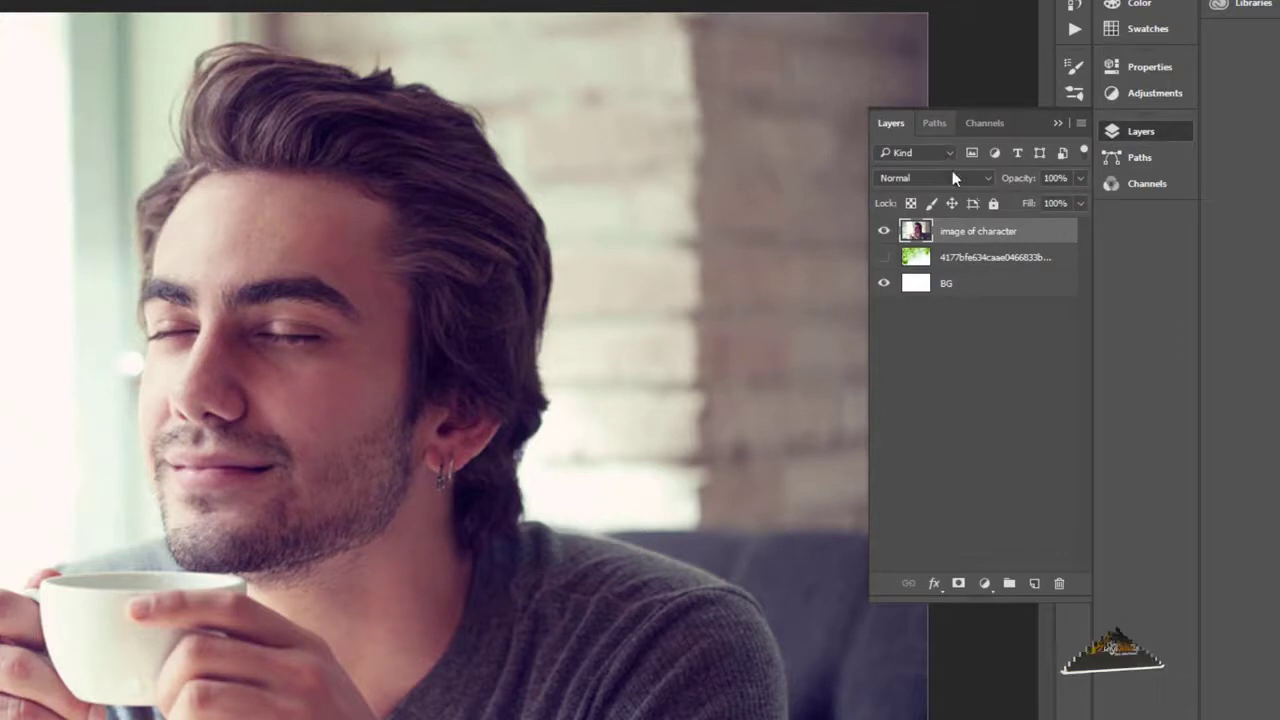
left_click(935, 122)
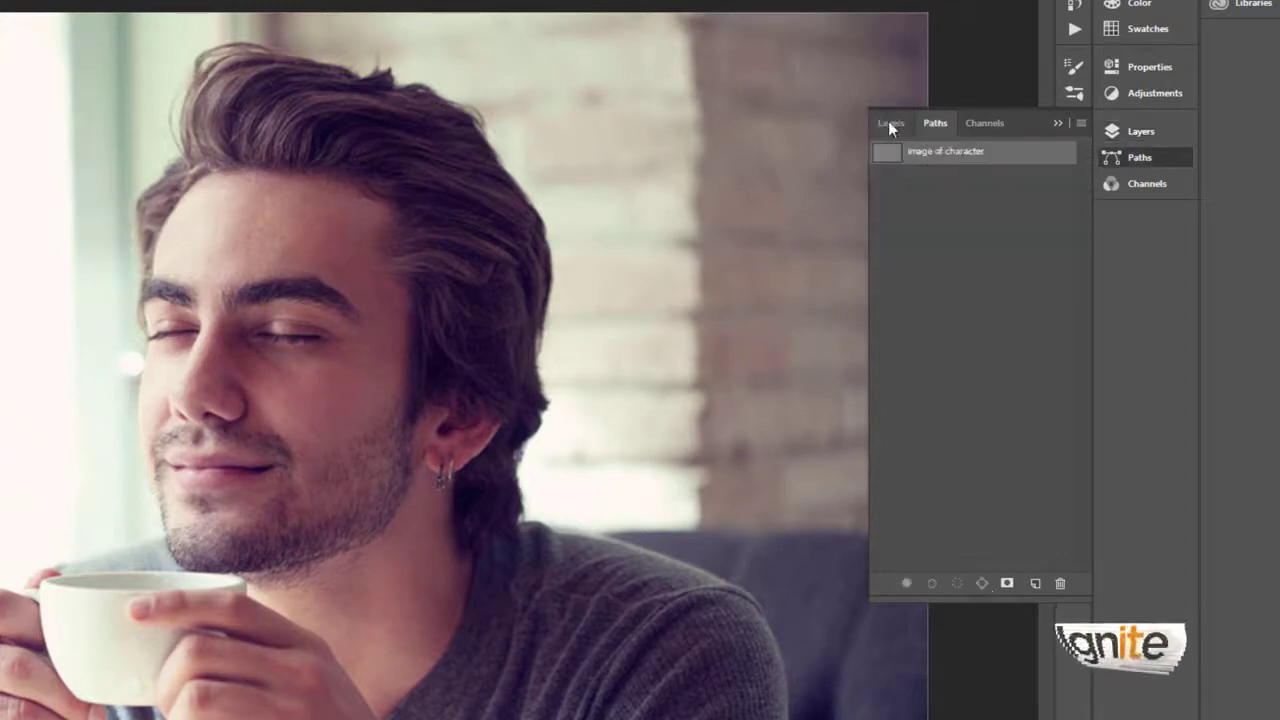
left_click(888, 121)
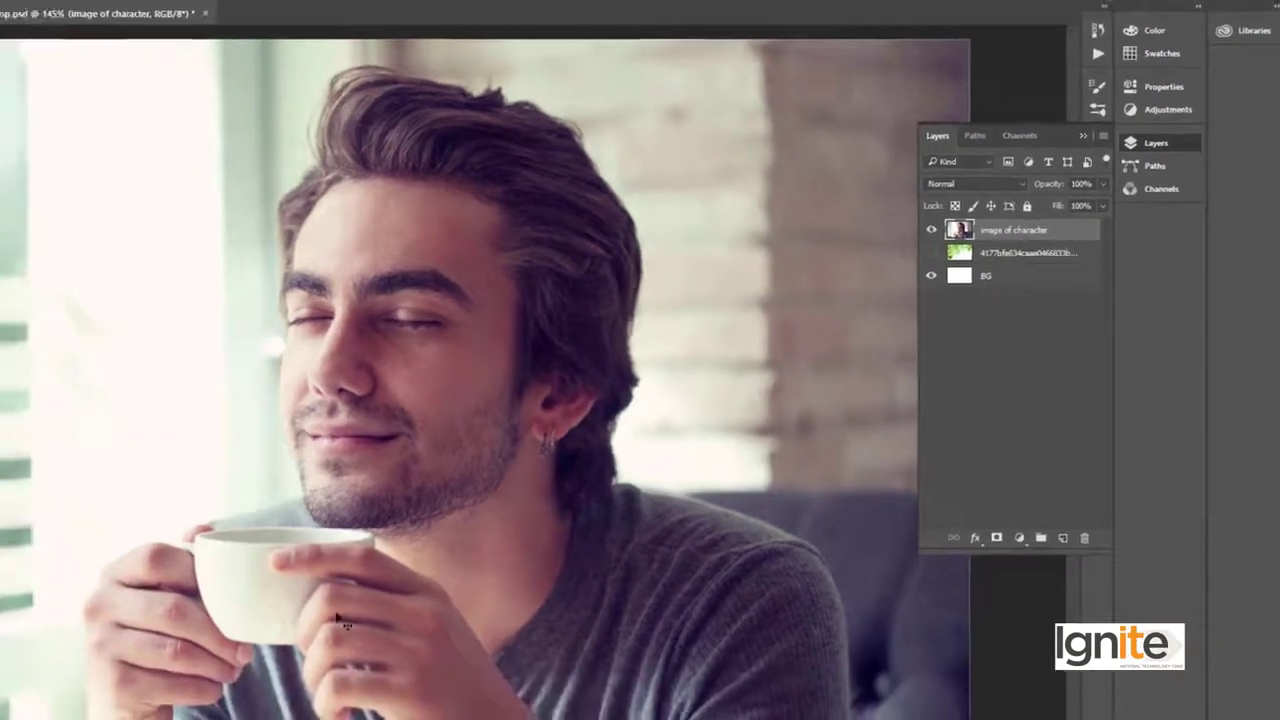
- Zoom in on the hands and set the standard Pen Tool to Path mode
scroll(375, 597, "up", 5)
key("v")
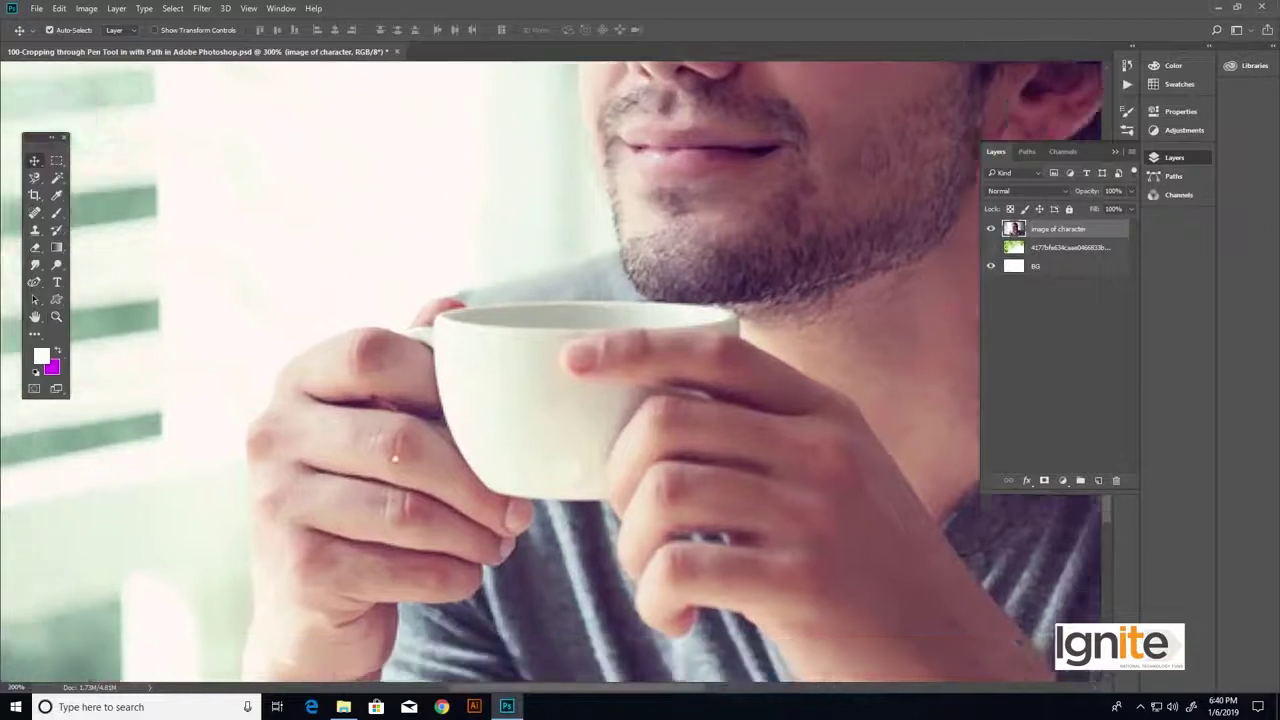
key("p")
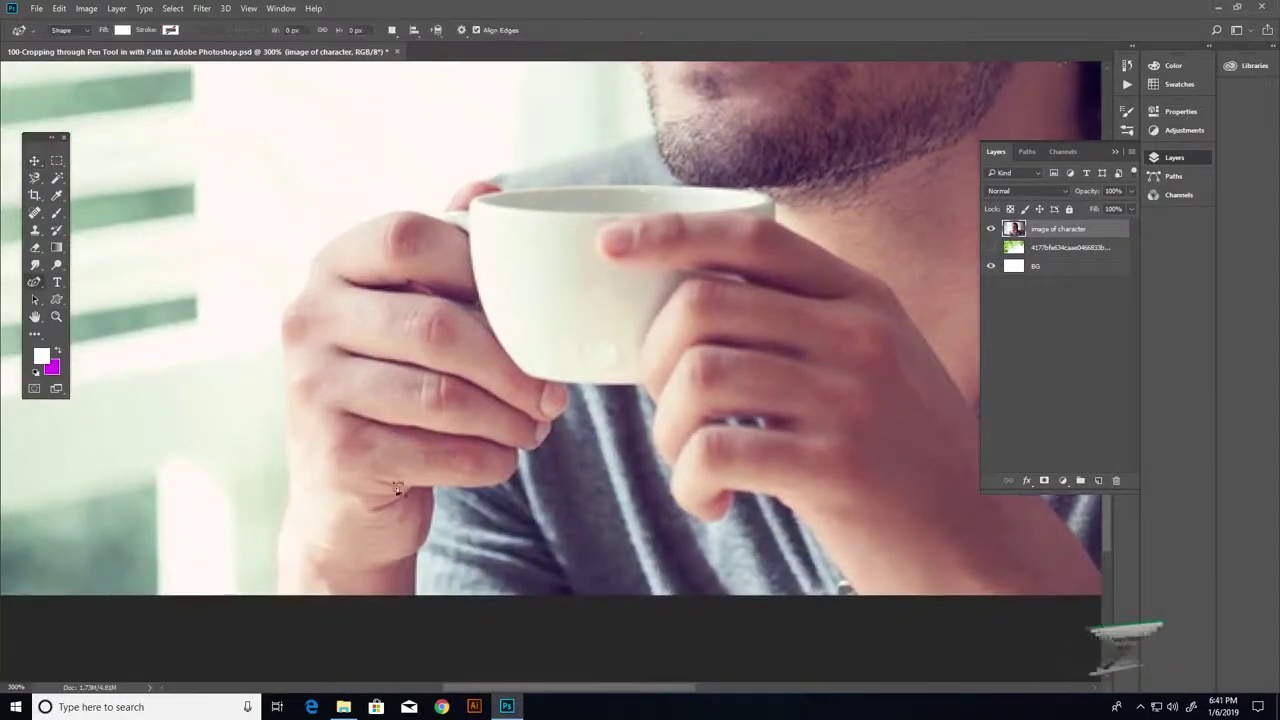
right_click(37, 285)
left_click(95, 281)
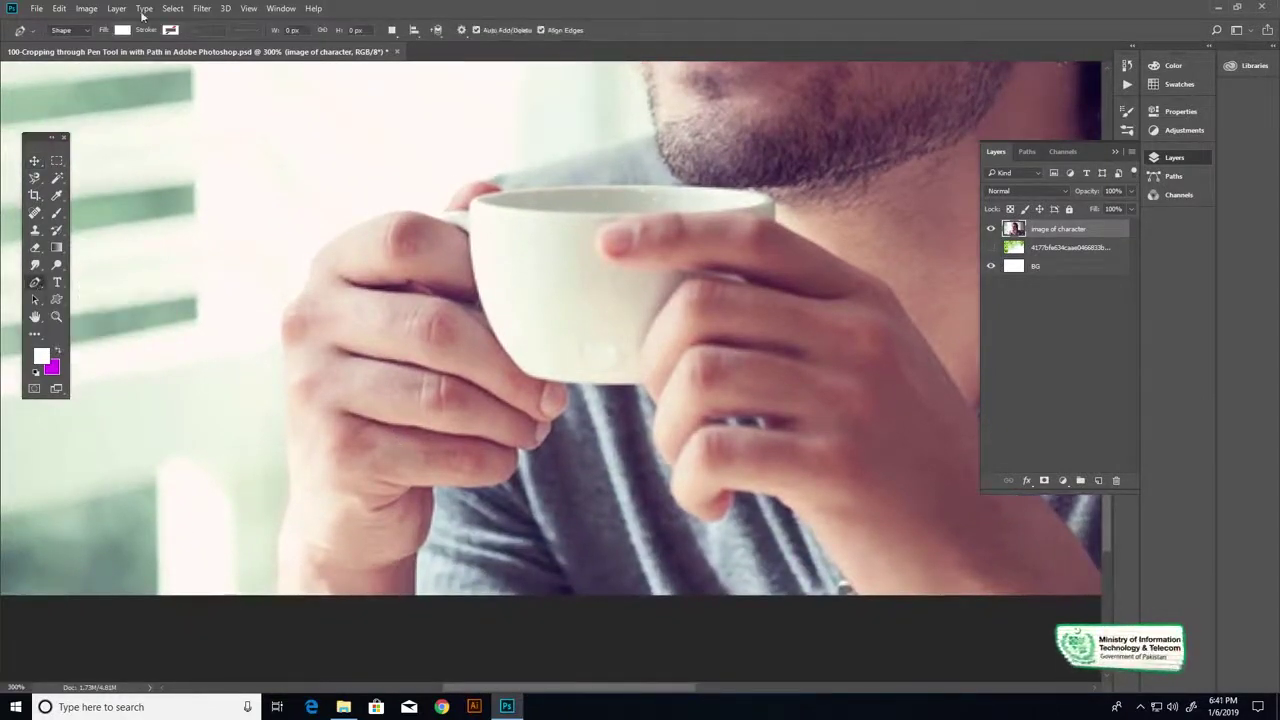
left_click(86, 31)
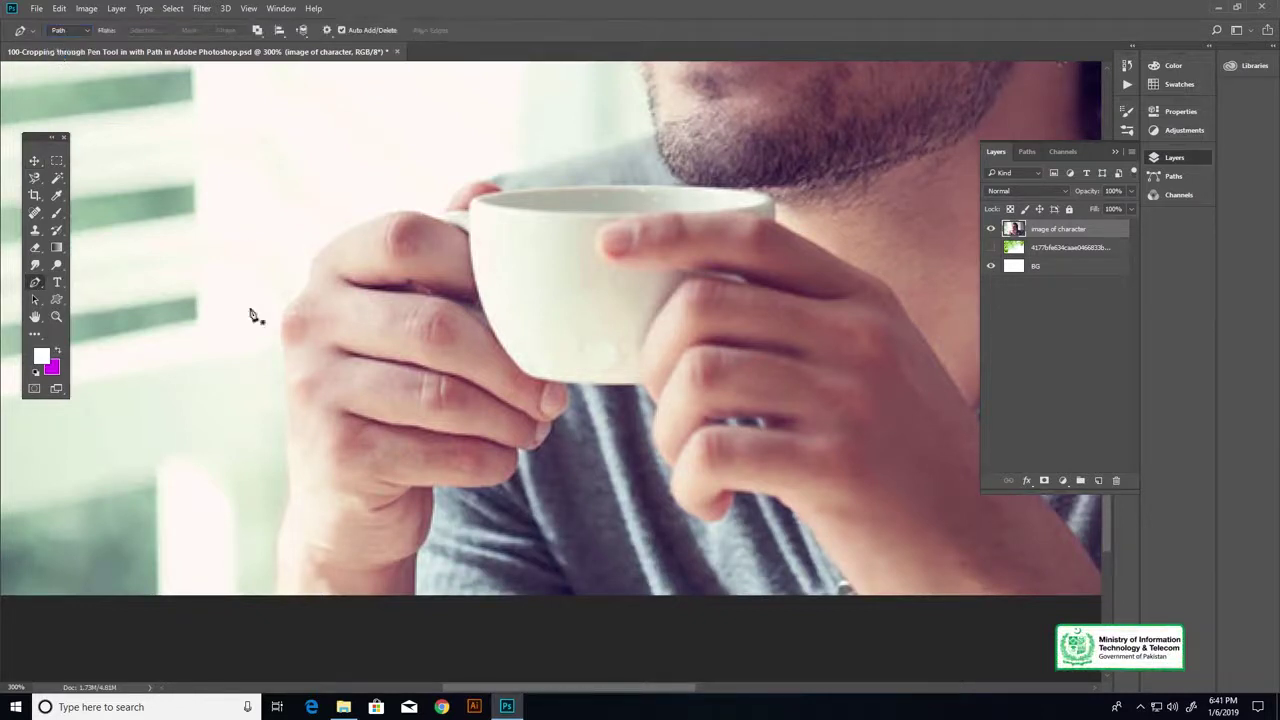
- Zoom further into the left wrist and place the first anchor at its bottom
scroll(263, 294, "down", 5)
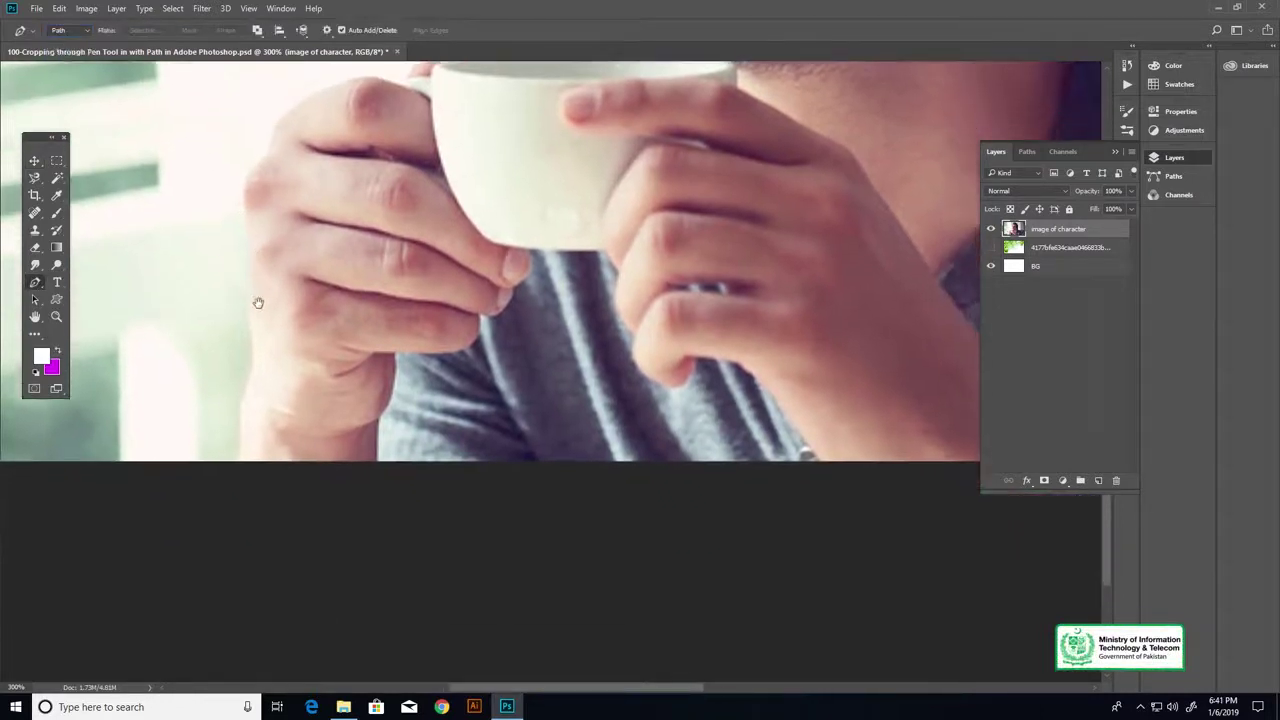
left_click_drag(243, 373, 247, 389)
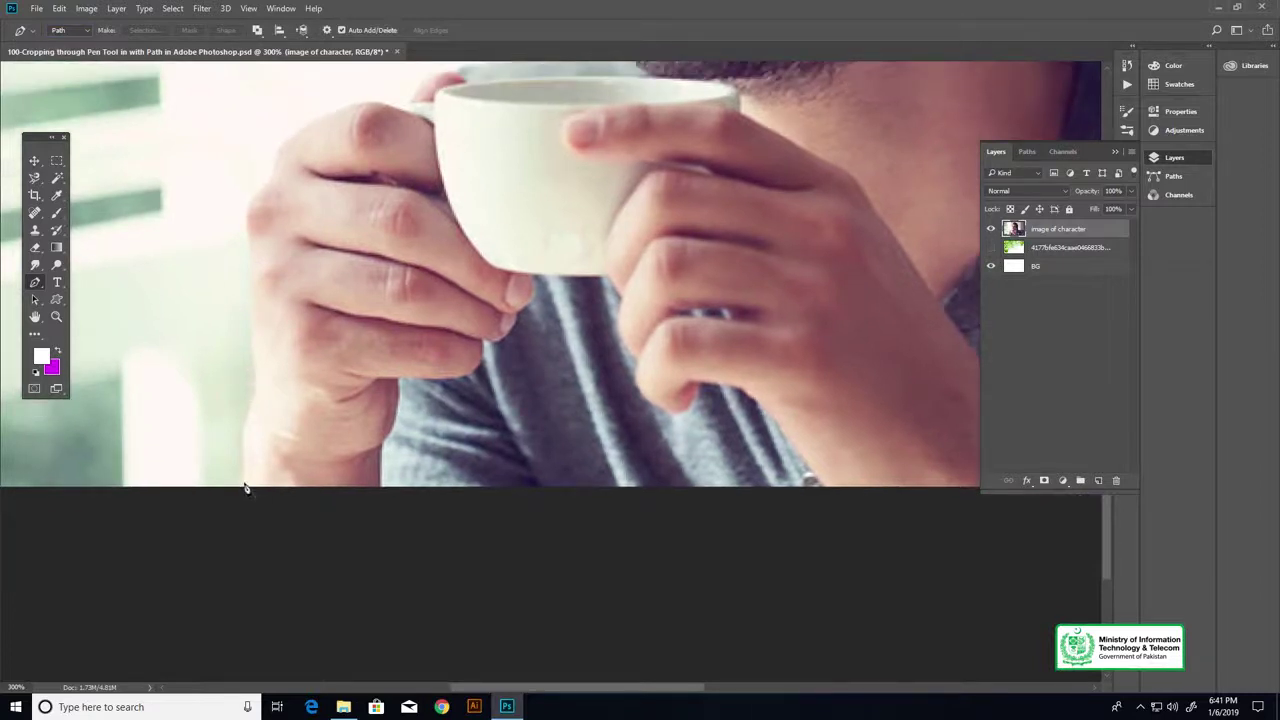
key("v")
scroll(250, 470, "up", 1)
scroll(253, 468, "up", 1)
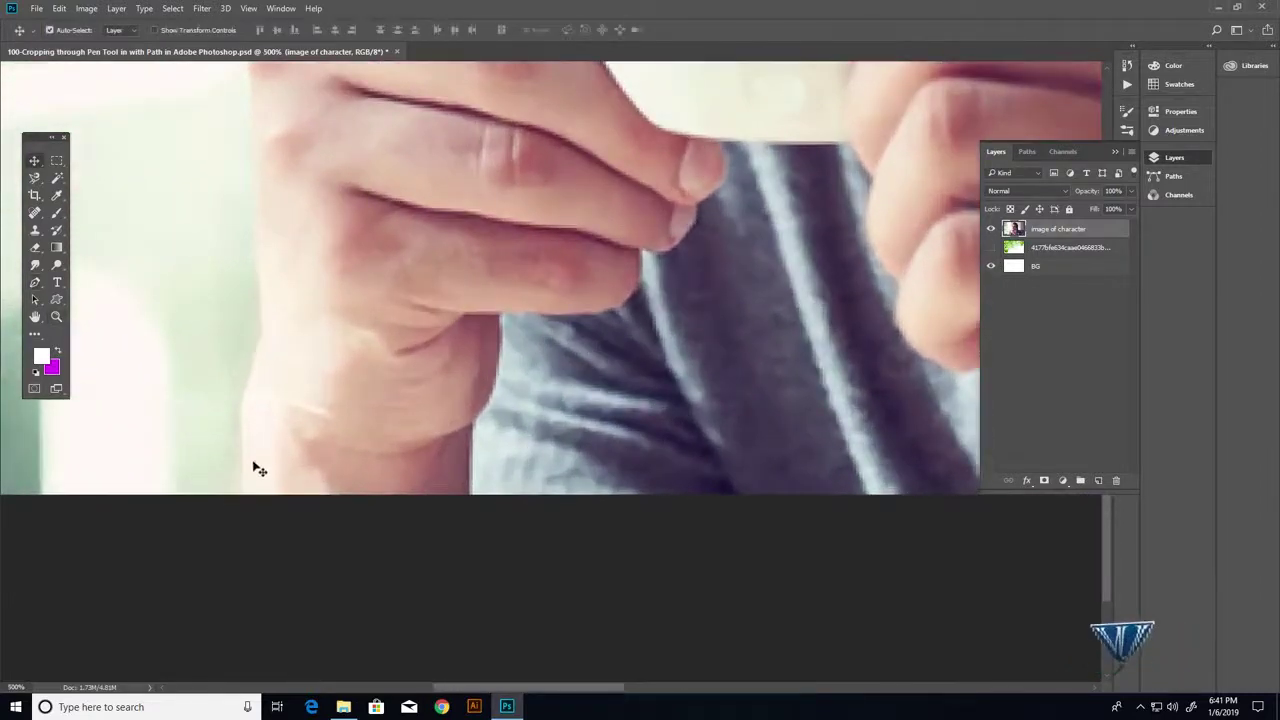
key("p")
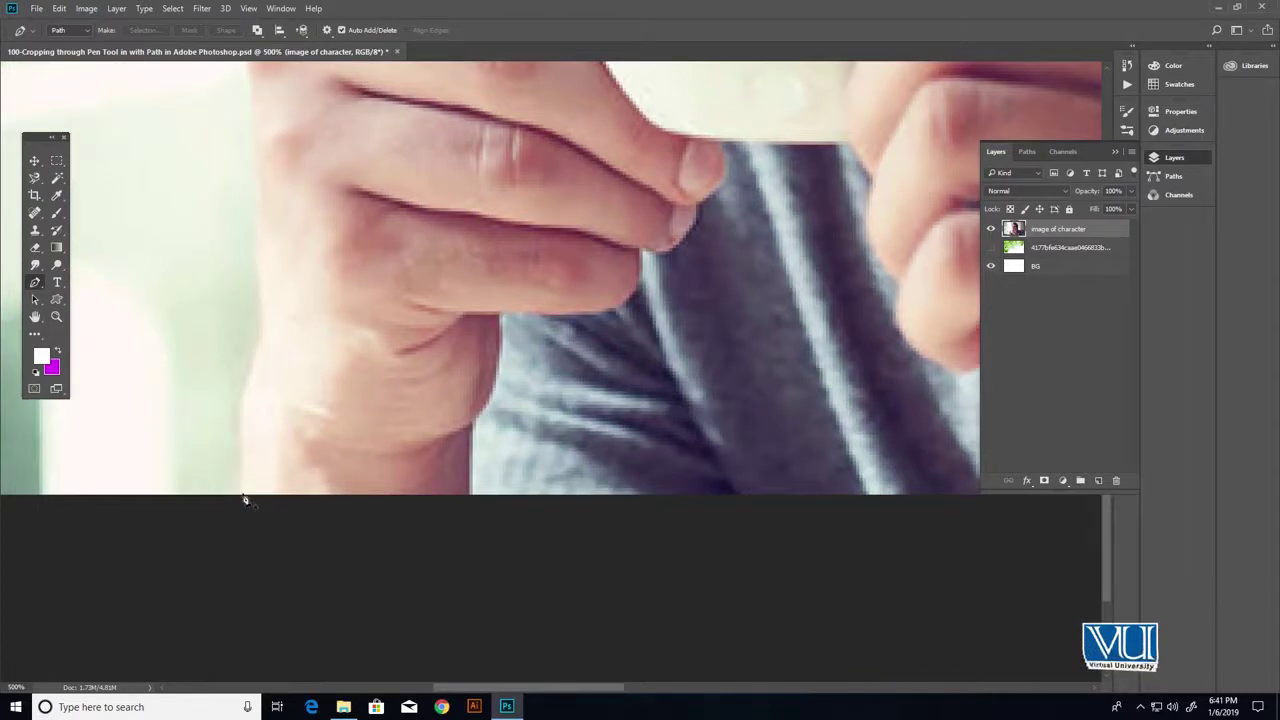
left_click(236, 491)
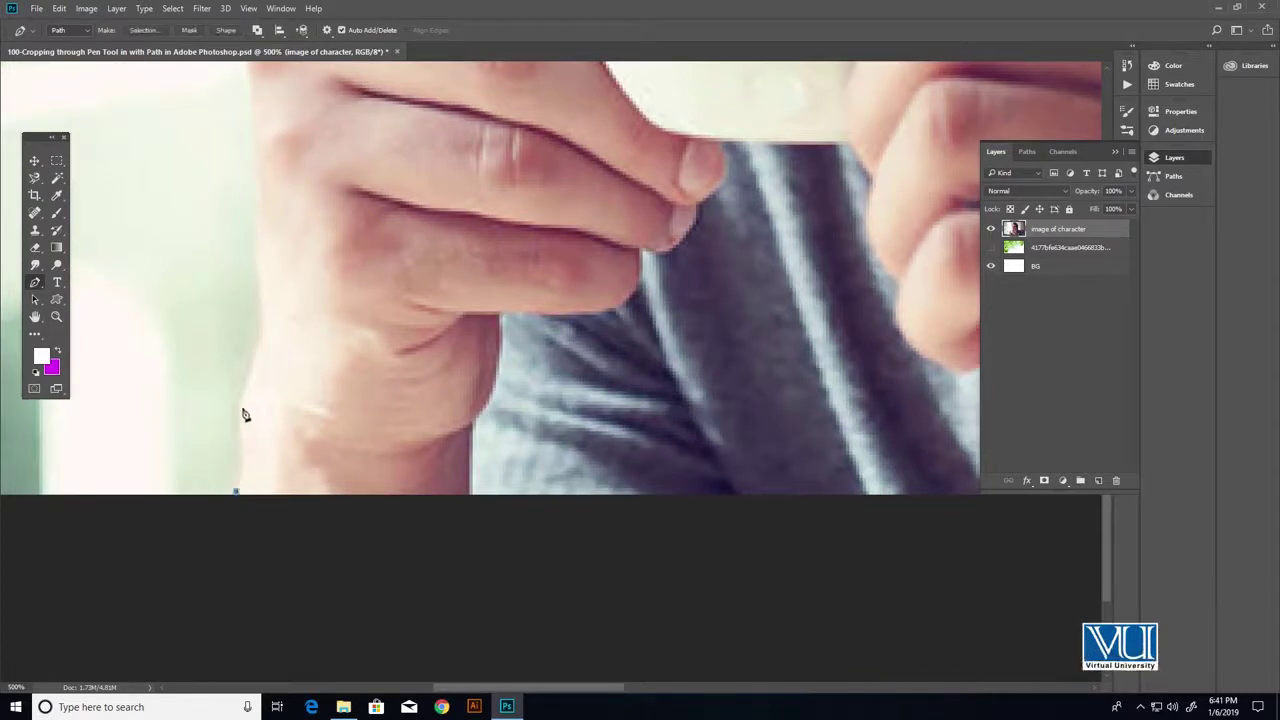
- Trace curved anchors up the hand, over the knuckles and fingers toward the chin
mouse_move(273, 298)
left_mouse_down()
mouse_move(290, 400)
mouse_move(285, 337)
left_mouse_up()
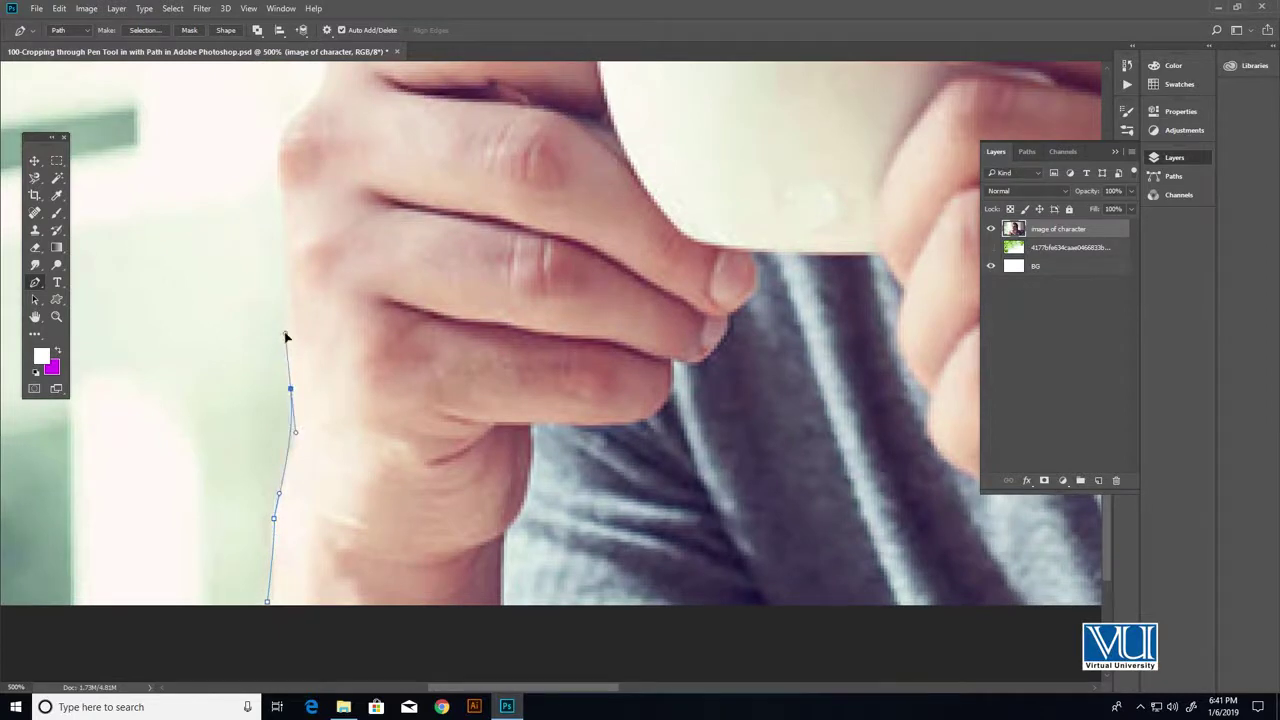
mouse_move(303, 215)
left_mouse_down()
mouse_move(317, 327)
mouse_move(294, 300)
mouse_move(306, 374)
mouse_move(322, 338)
left_mouse_up()
mouse_move(345, 283)
left_mouse_down()
mouse_move(341, 260)
mouse_move(328, 400)
mouse_move(364, 377)
mouse_move(457, 373)
mouse_move(486, 350)
left_mouse_up()
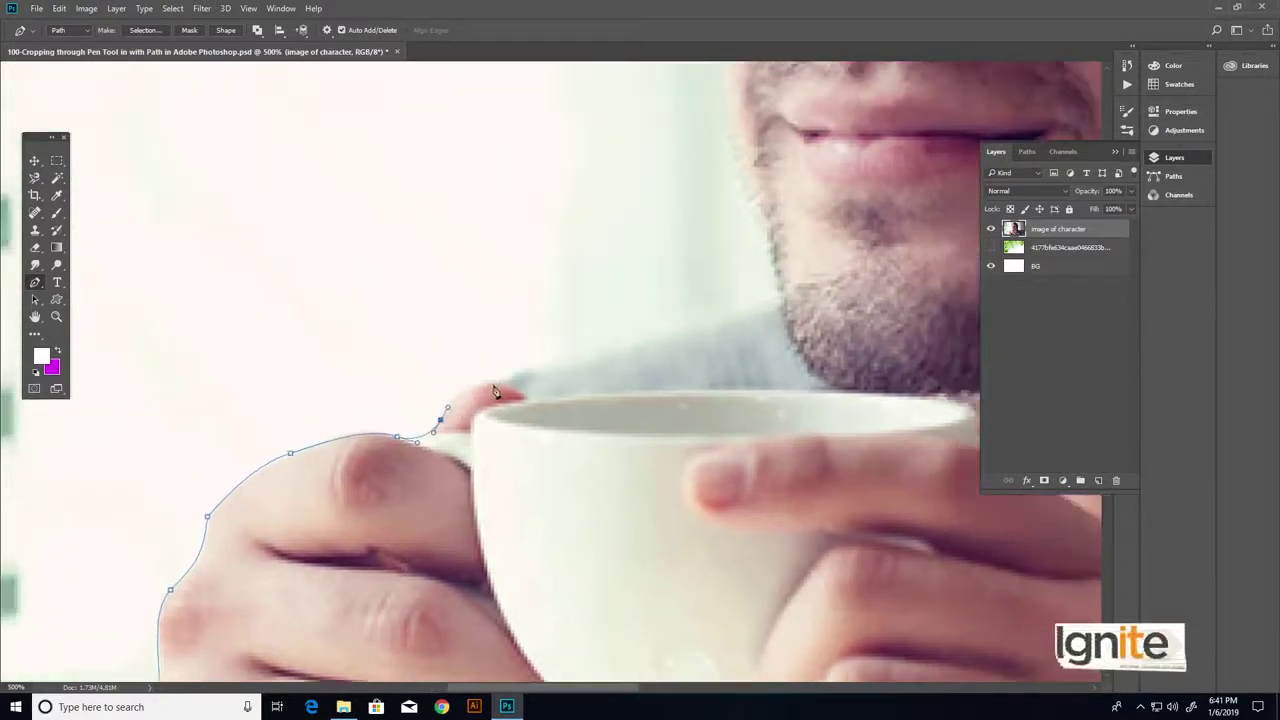
left_click_drag(500, 380, 521, 381)
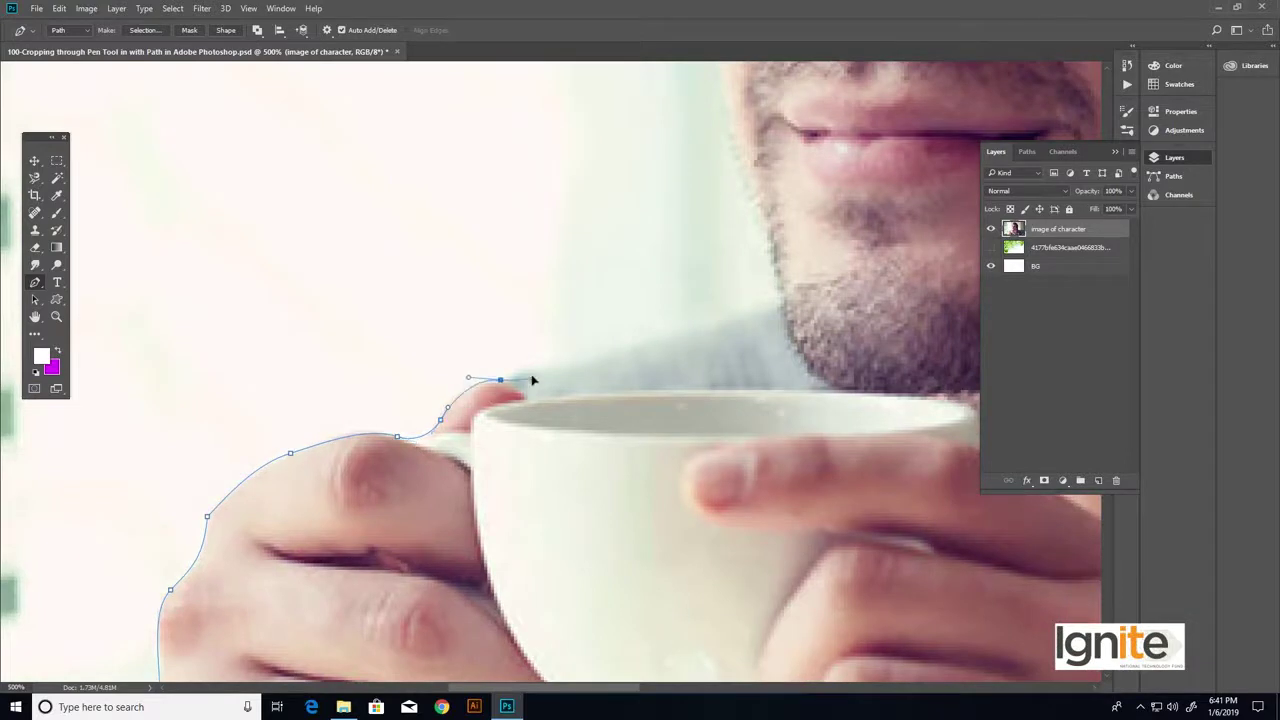
left_click_drag(598, 358, 424, 398)
mouse_move(493, 379)
left_mouse_down()
mouse_move(525, 374)
mouse_move(517, 434)
mouse_move(520, 367)
left_mouse_up()
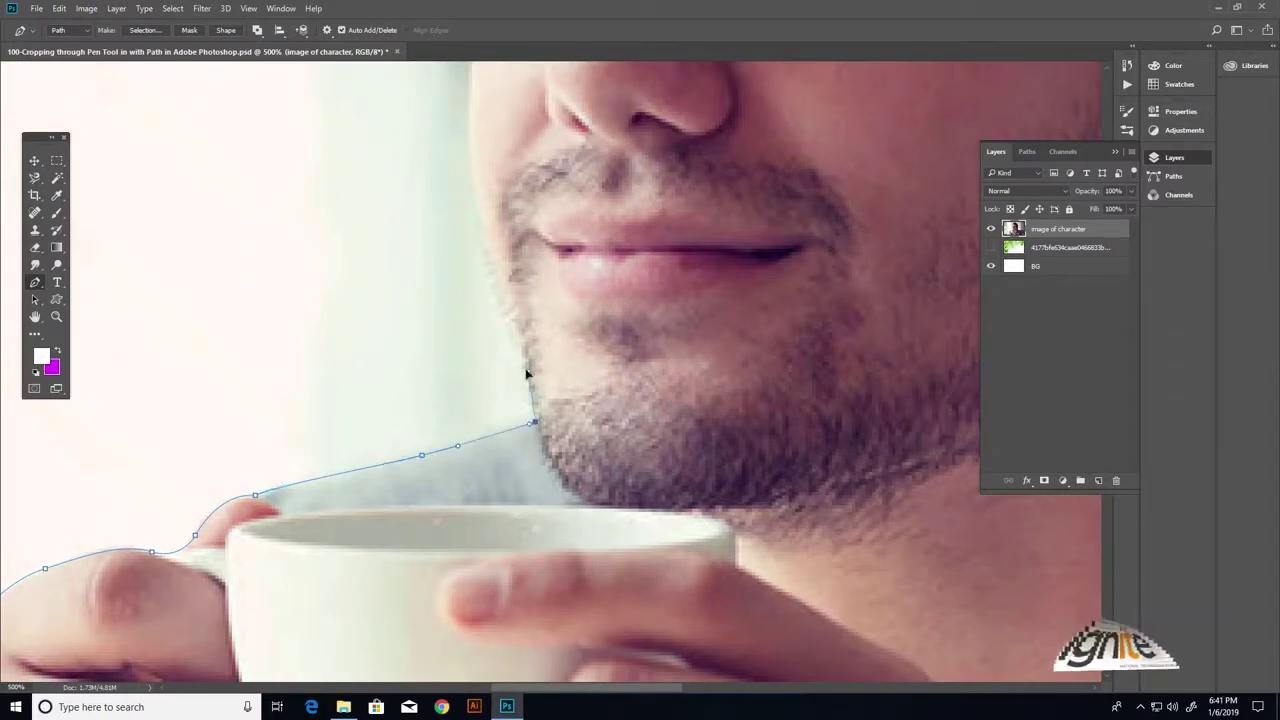
- Continue the outline along the jaw and up the cheek toward the temple
scroll(490, 443, "up", 2)
scroll(460, 460, "up", 2)
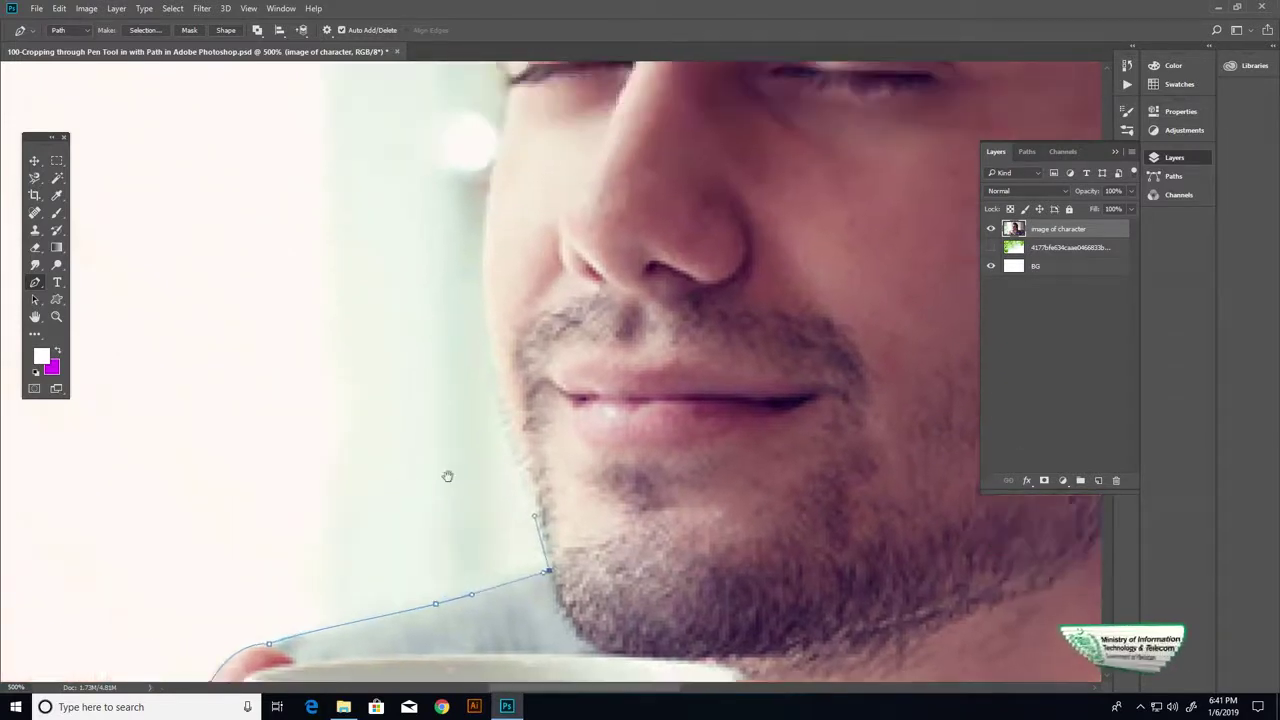
left_click_drag(493, 378, 485, 332)
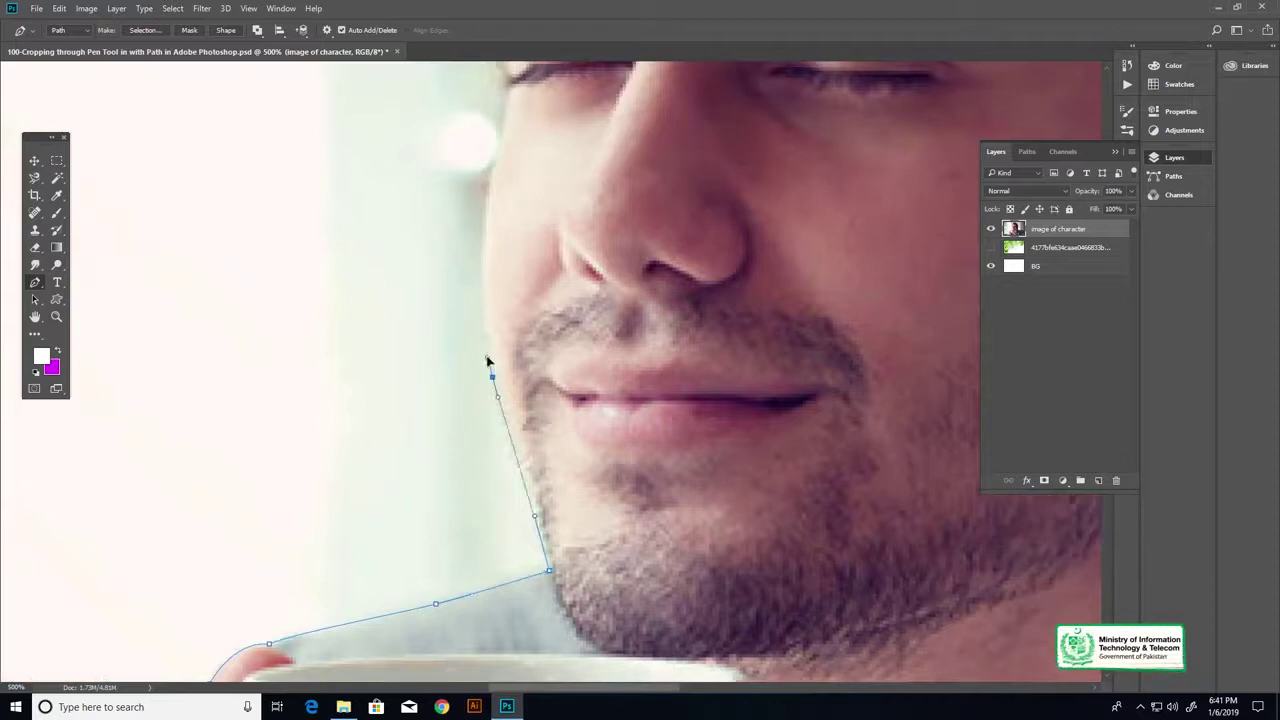
scroll(495, 340, "up", 4)
scroll(486, 410, "up", 1)
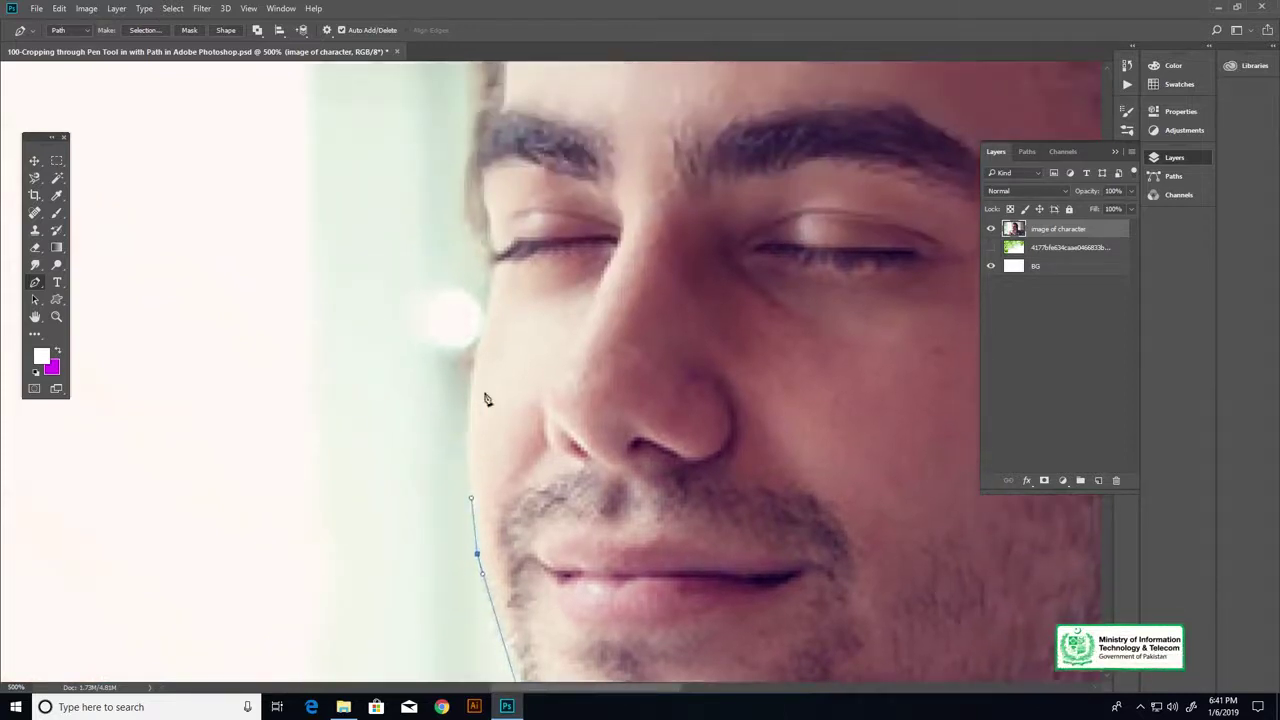
left_click_drag(474, 362, 490, 298)
scroll(485, 320, "up", 3)
scroll(486, 400, "up", 1)
left_click_drag(509, 425, 487, 393)
mouse_move(503, 343)
left_mouse_down()
mouse_move(506, 454)
mouse_move(517, 395)
left_mouse_up()
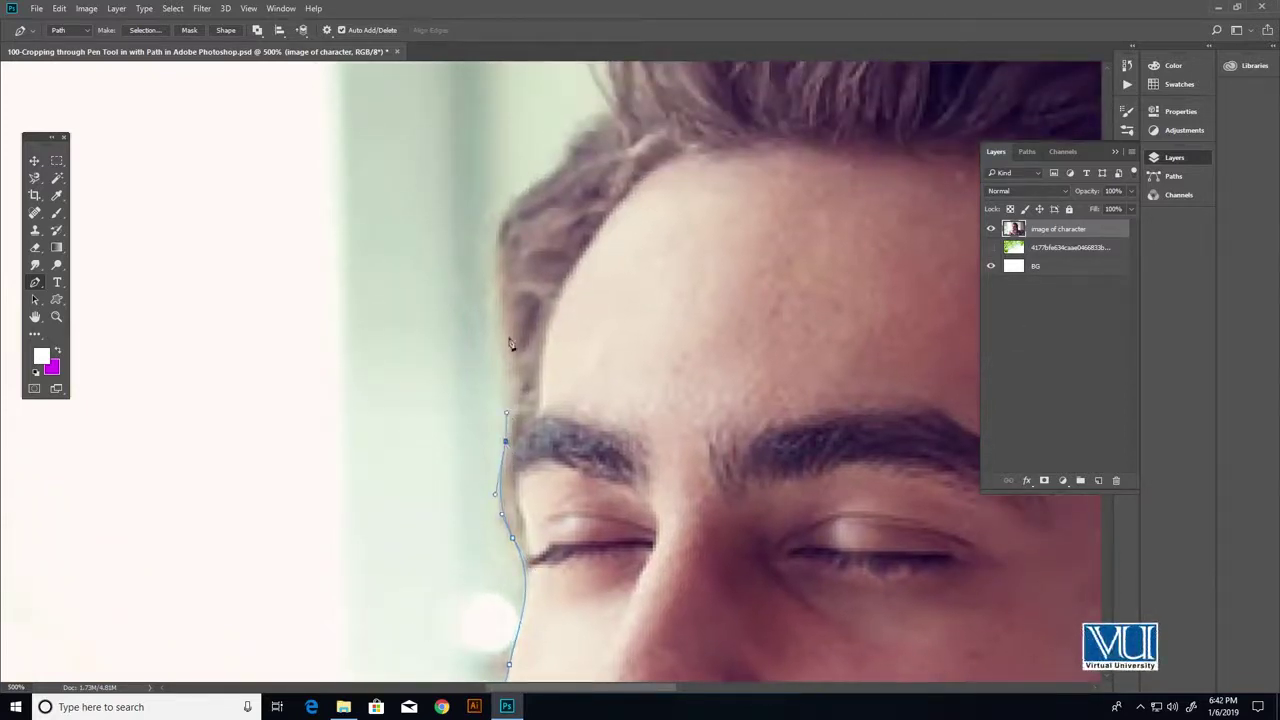
- Extend the outline up around the hair to the tuft on top
left_click_drag(510, 344, 524, 473)
mouse_move(505, 397)
left_mouse_down()
mouse_move(498, 366)
mouse_move(499, 473)
mouse_move(548, 430)
mouse_move(545, 498)
mouse_move(557, 458)
mouse_move(609, 441)
left_mouse_up()
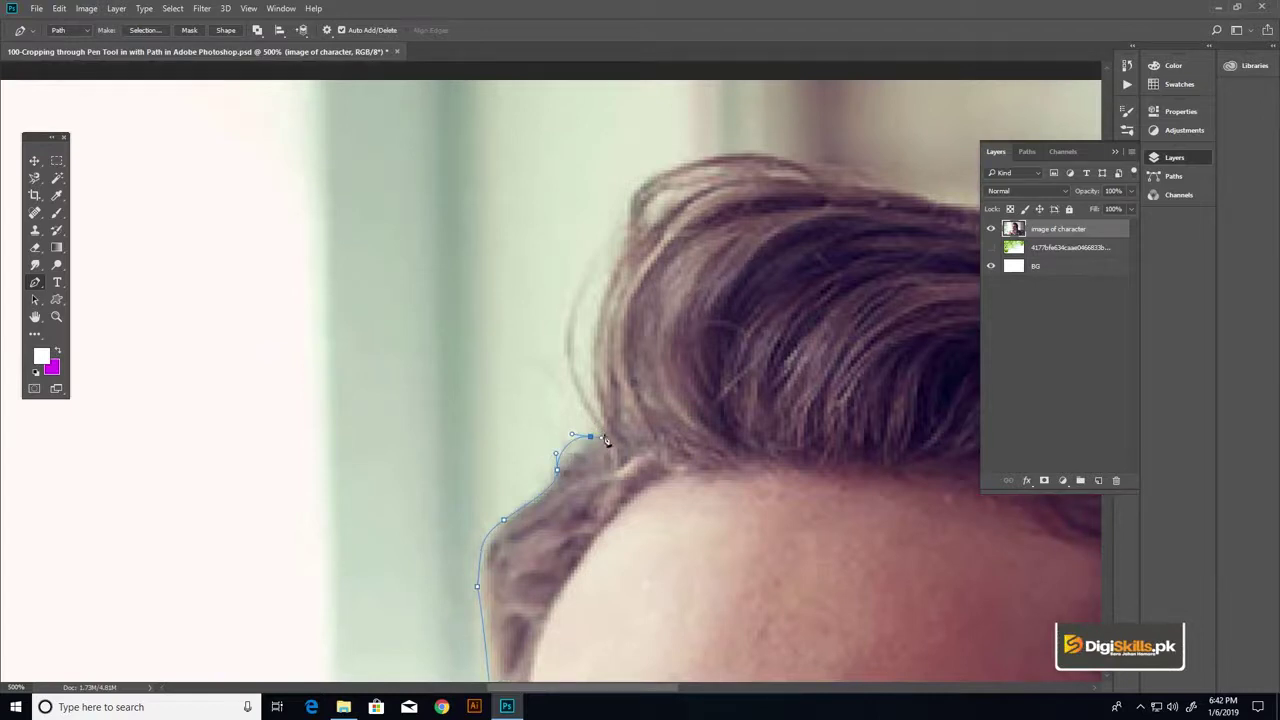
left_click_drag(607, 441, 612, 514)
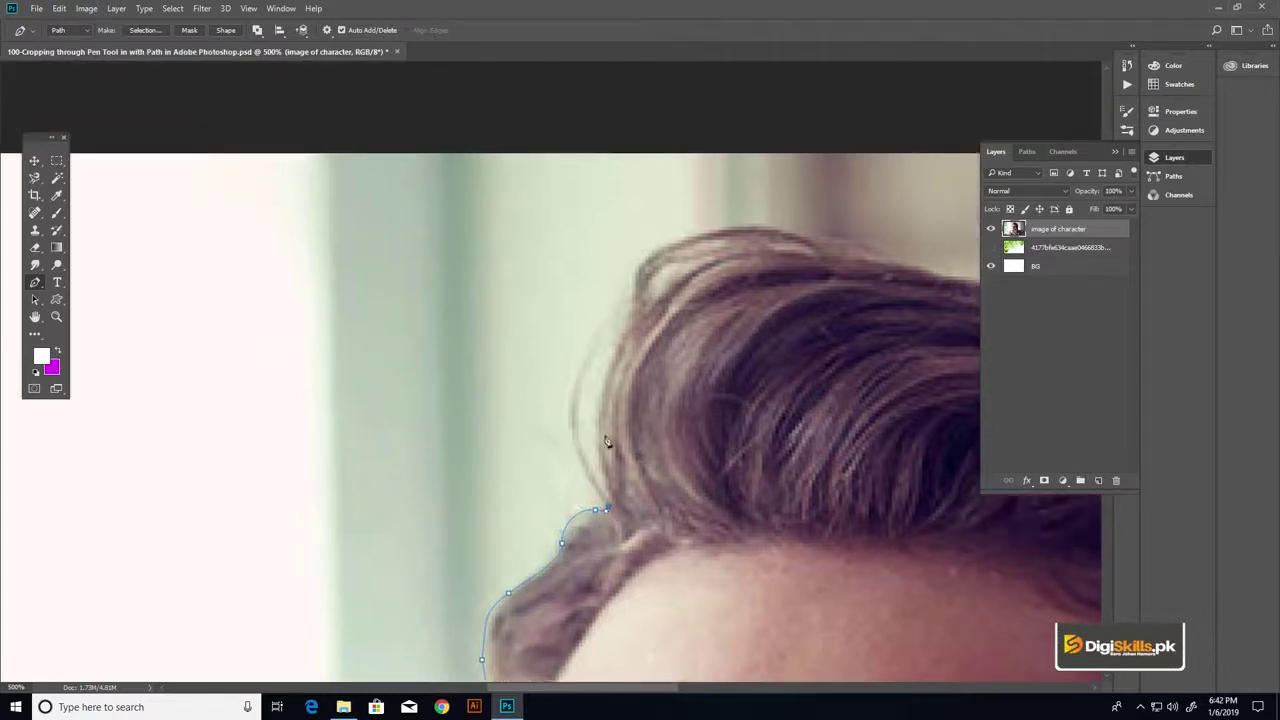
left_click_drag(604, 373, 628, 316)
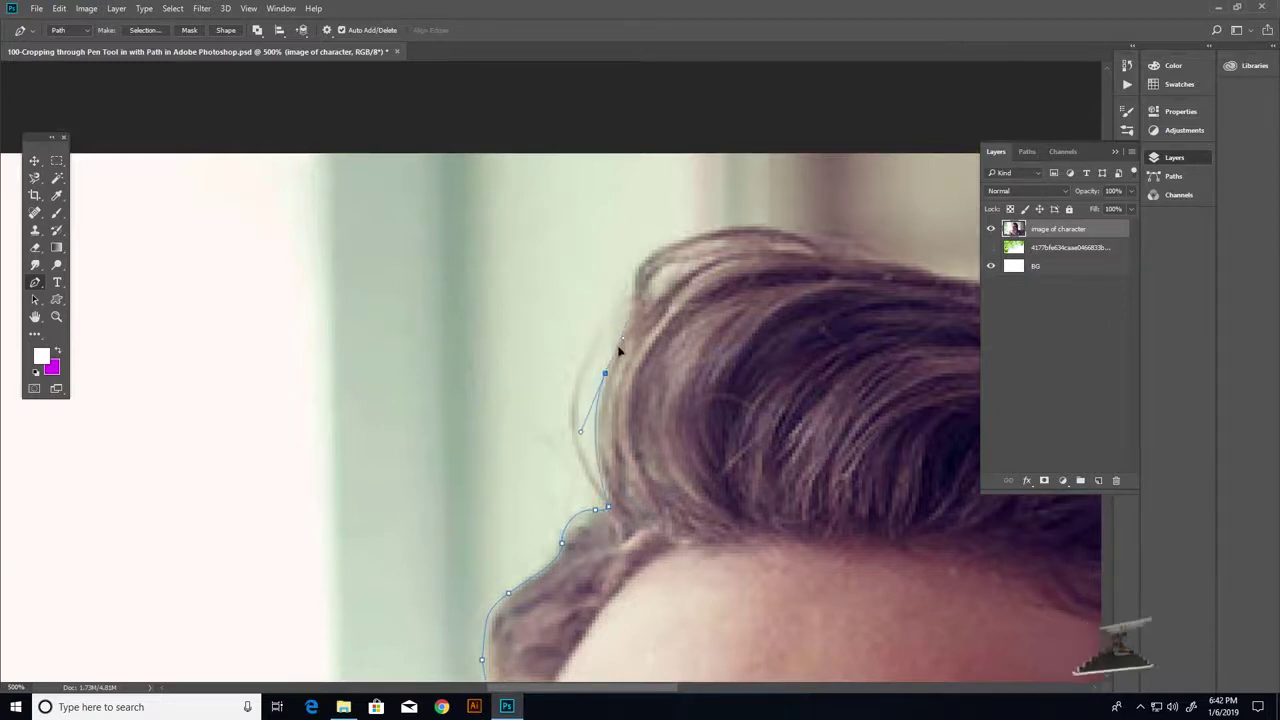
mouse_move(617, 342)
left_mouse_down()
mouse_move(612, 462)
mouse_move(628, 420)
mouse_move(542, 403)
left_mouse_up()
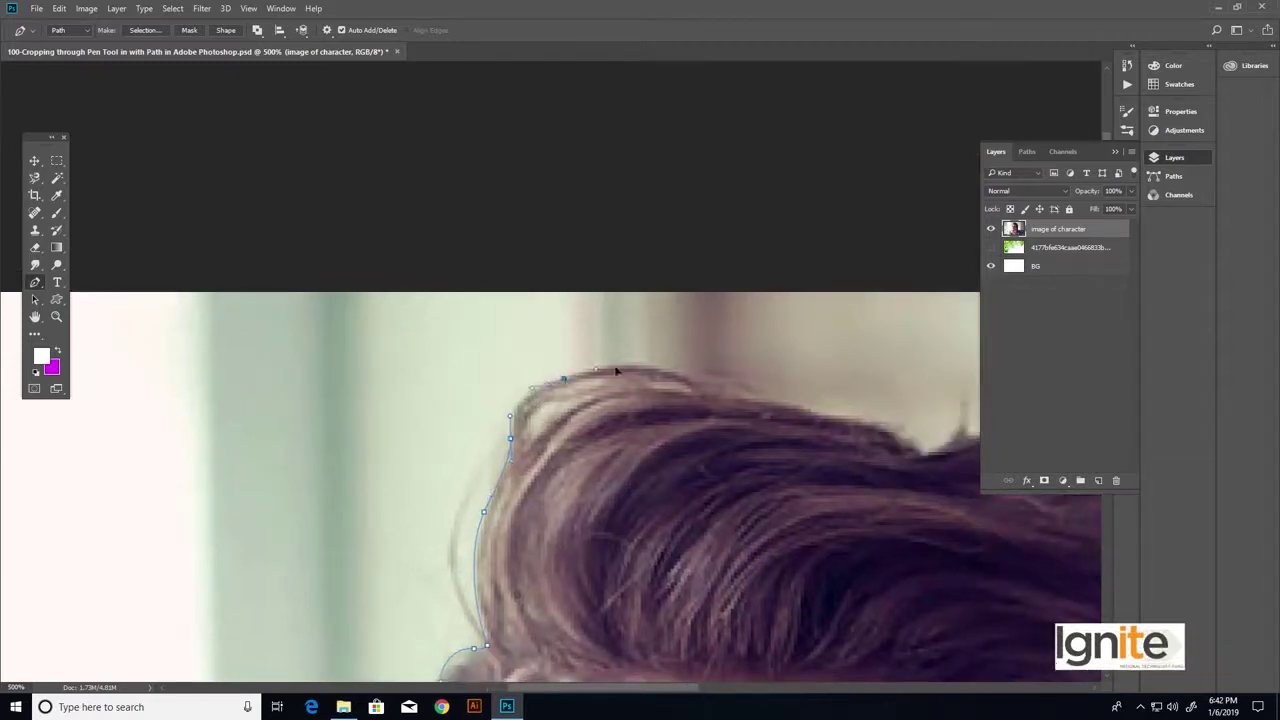
left_click_drag(626, 366, 614, 366)
mouse_move(748, 399)
left_mouse_down()
mouse_move(540, 409)
mouse_move(491, 389)
left_mouse_up()
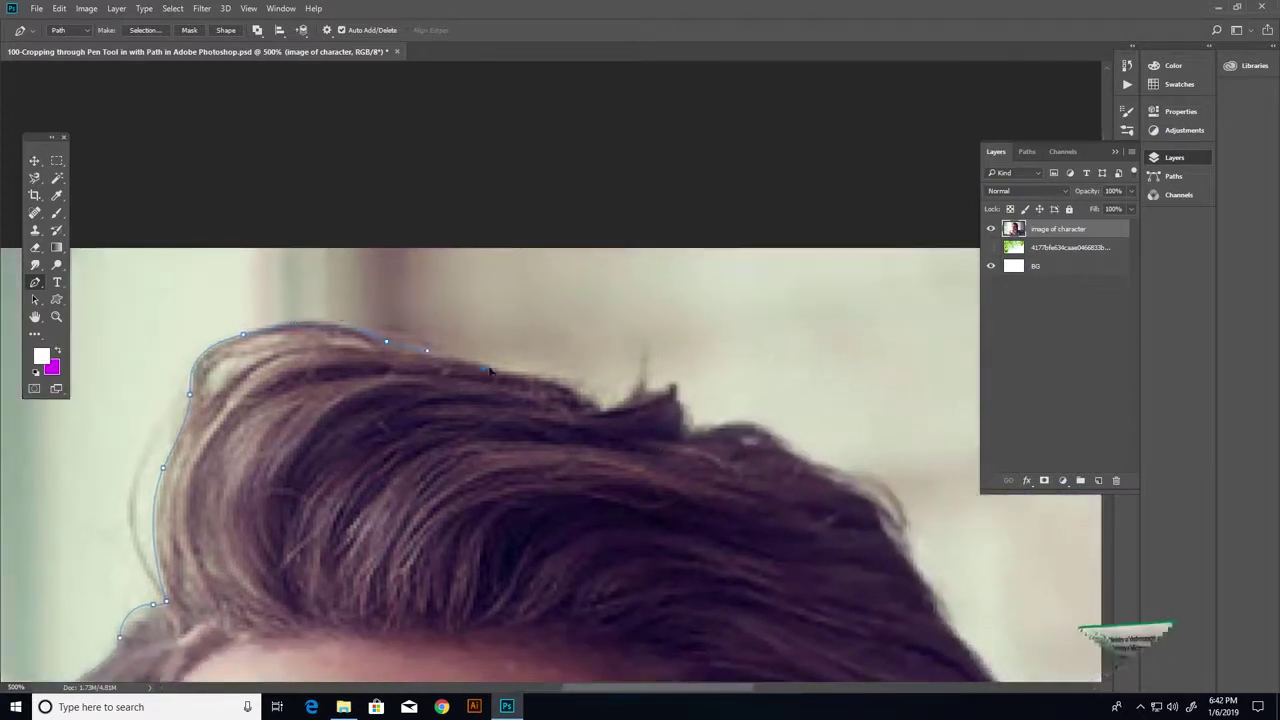
left_click_drag(486, 368, 503, 374)
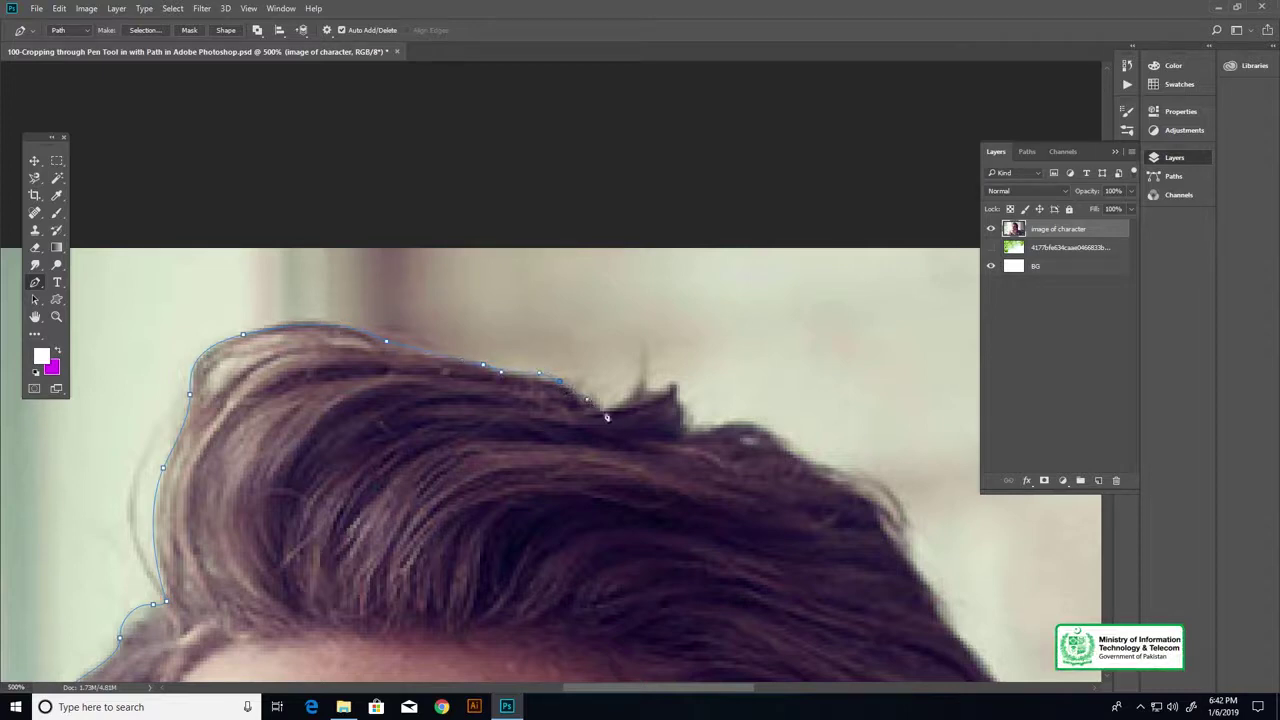
left_click(666, 382)
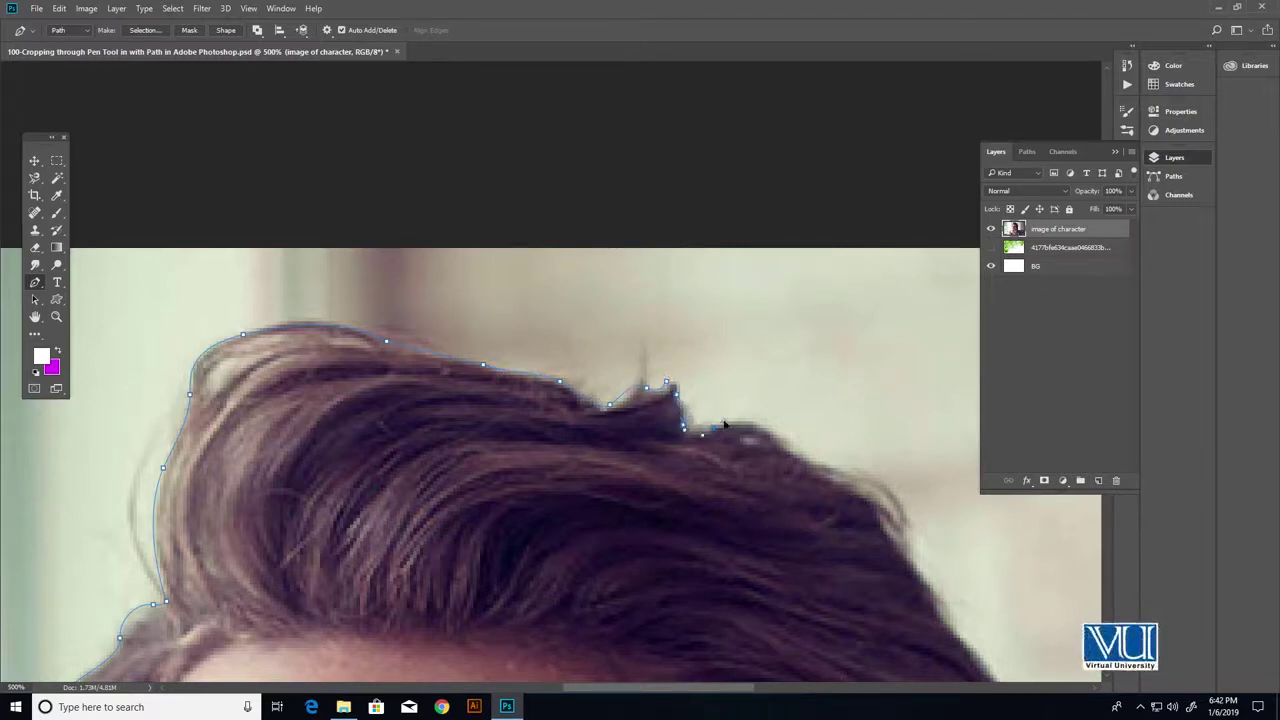
- Trace anchors down the right side of the hair toward the ear
left_click_drag(726, 425, 384, 305)
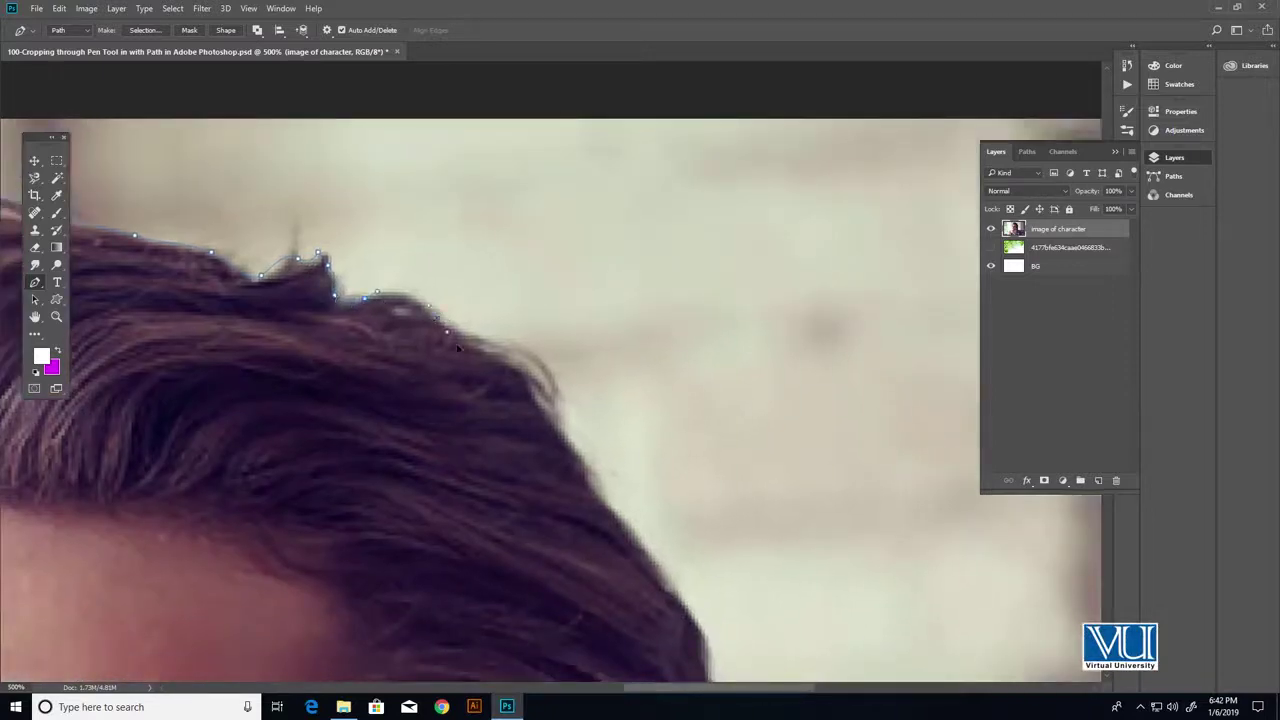
left_click_drag(554, 390, 507, 310)
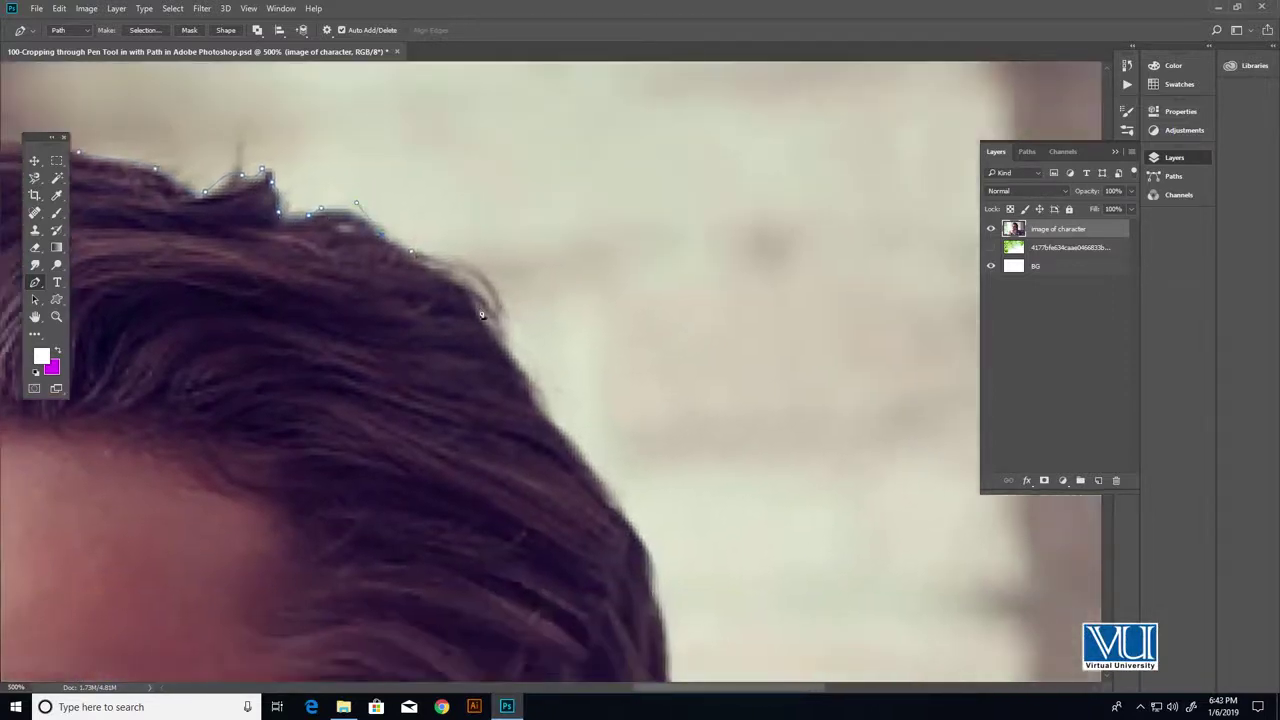
left_click(494, 334)
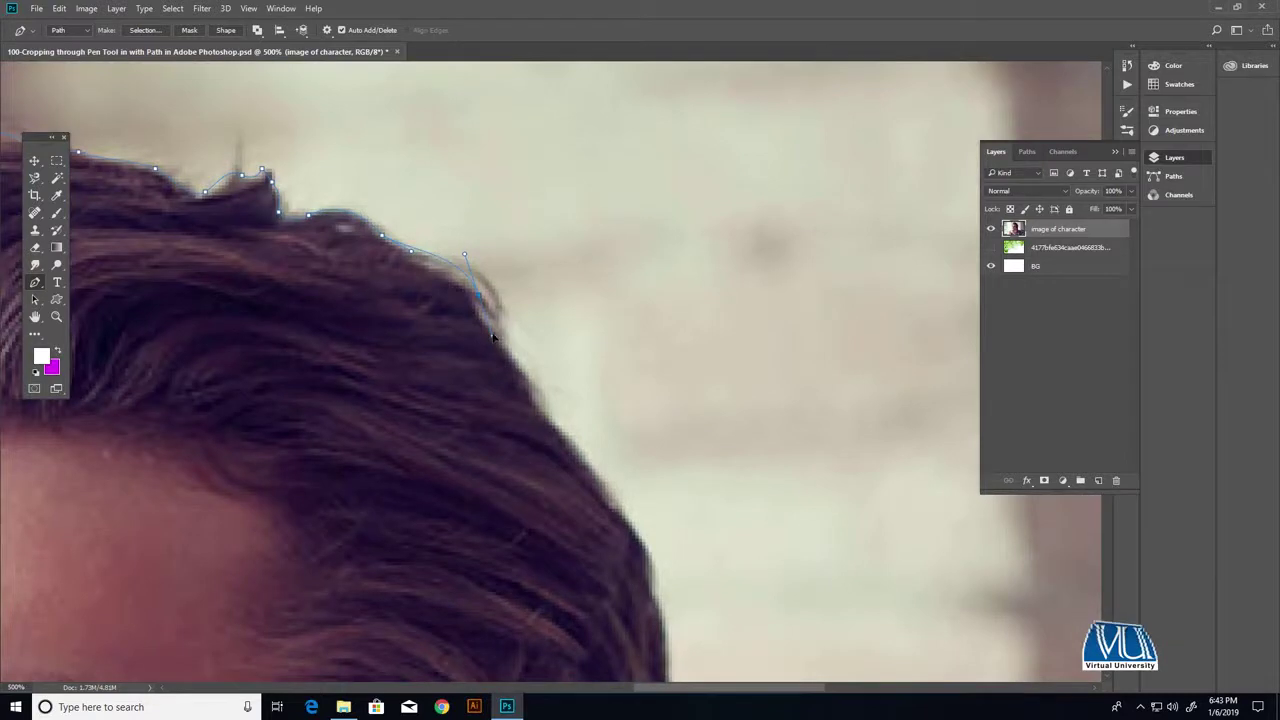
left_click(506, 349)
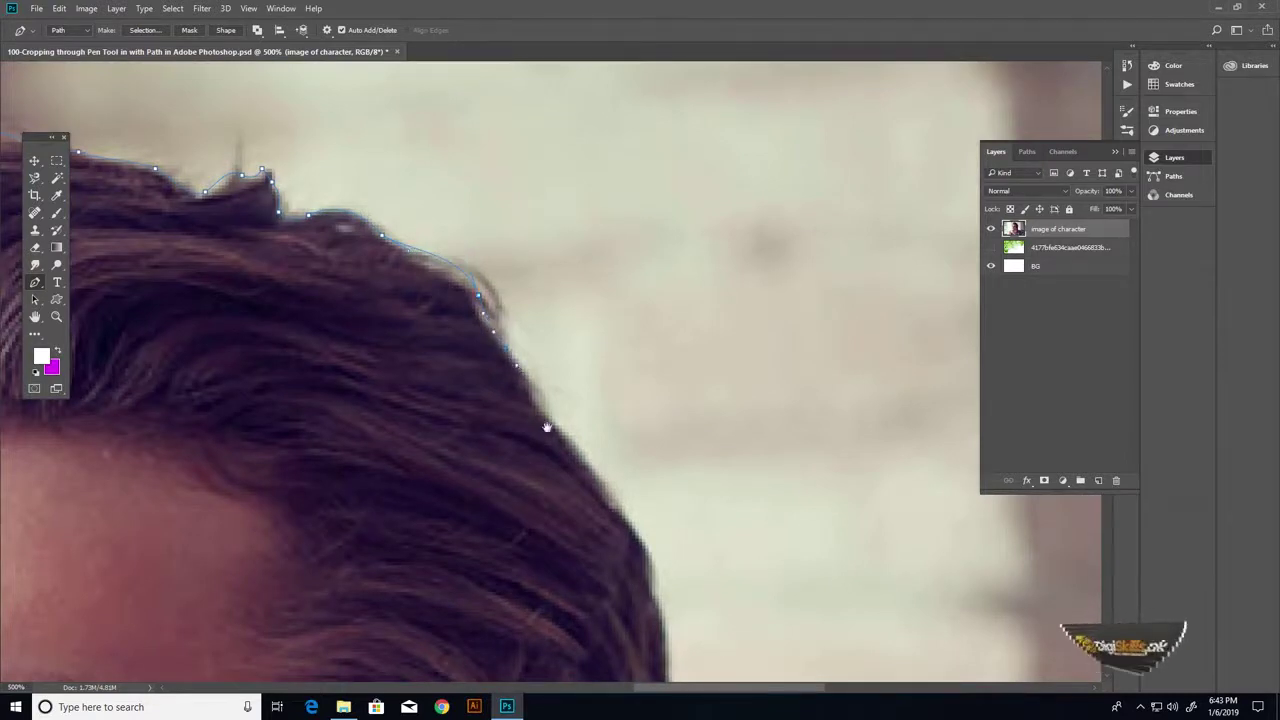
left_click_drag(546, 423, 474, 280)
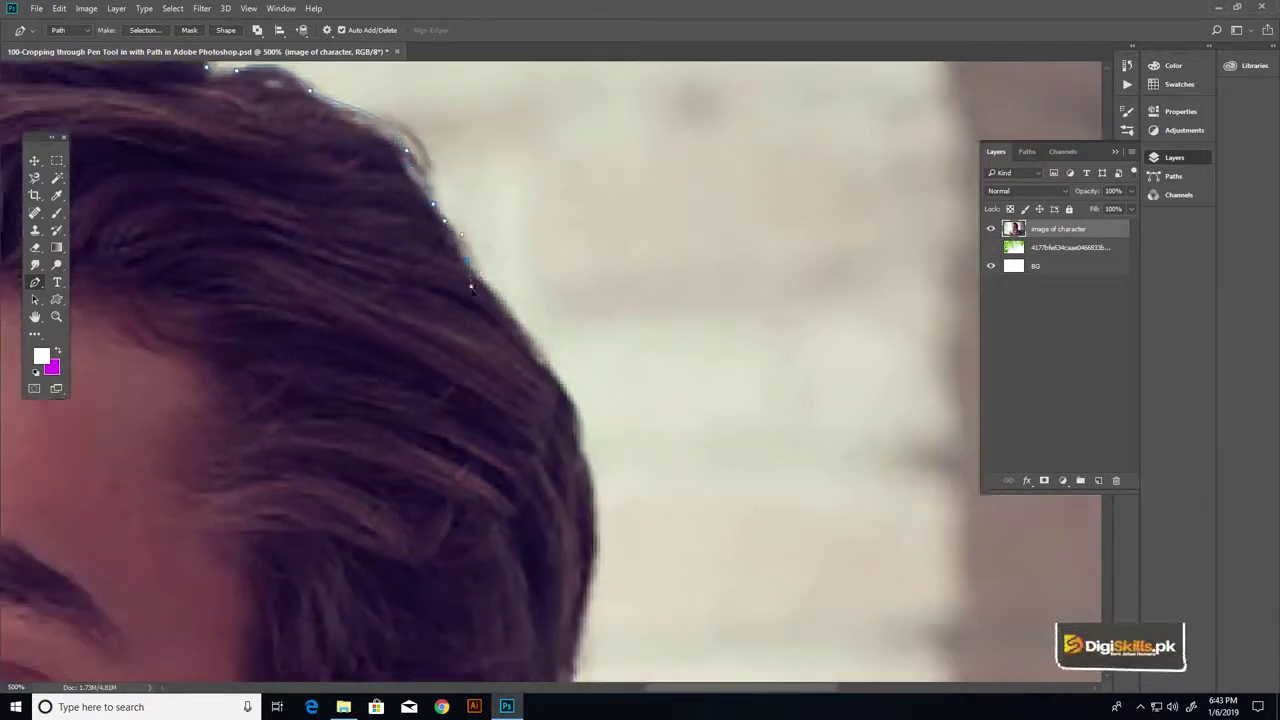
left_click_drag(500, 358, 406, 278)
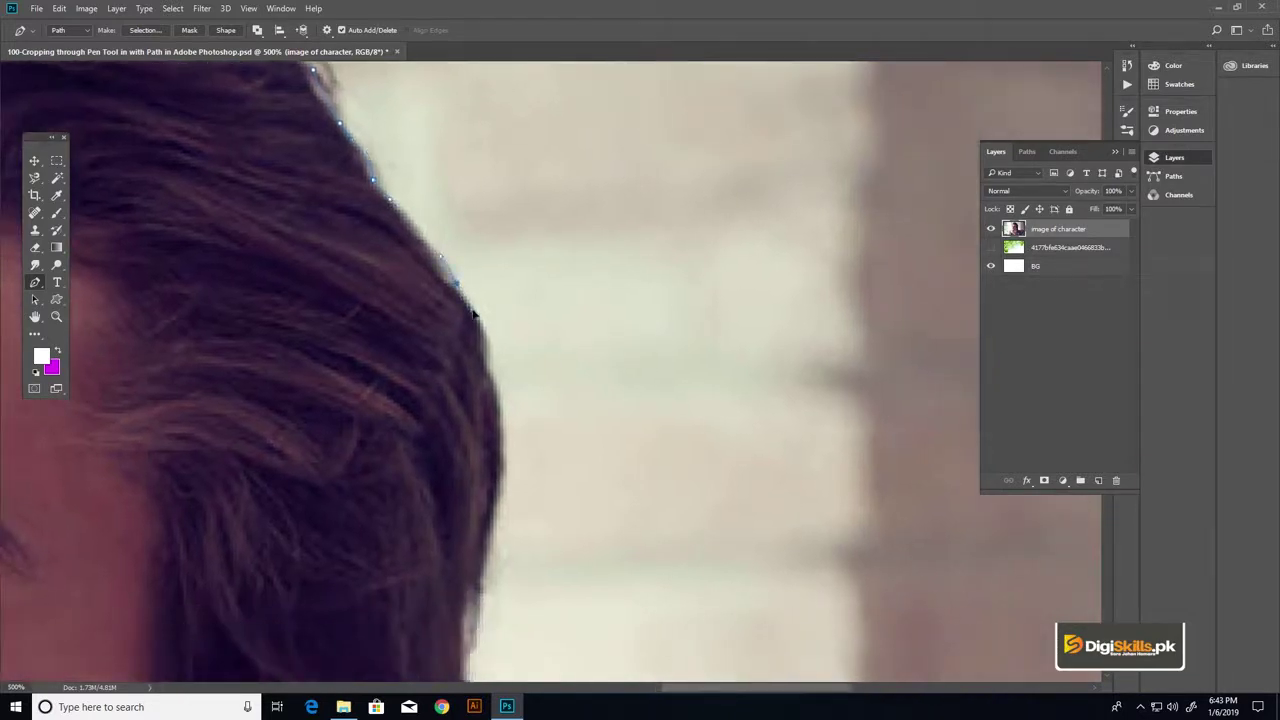
left_click_drag(499, 363, 496, 315)
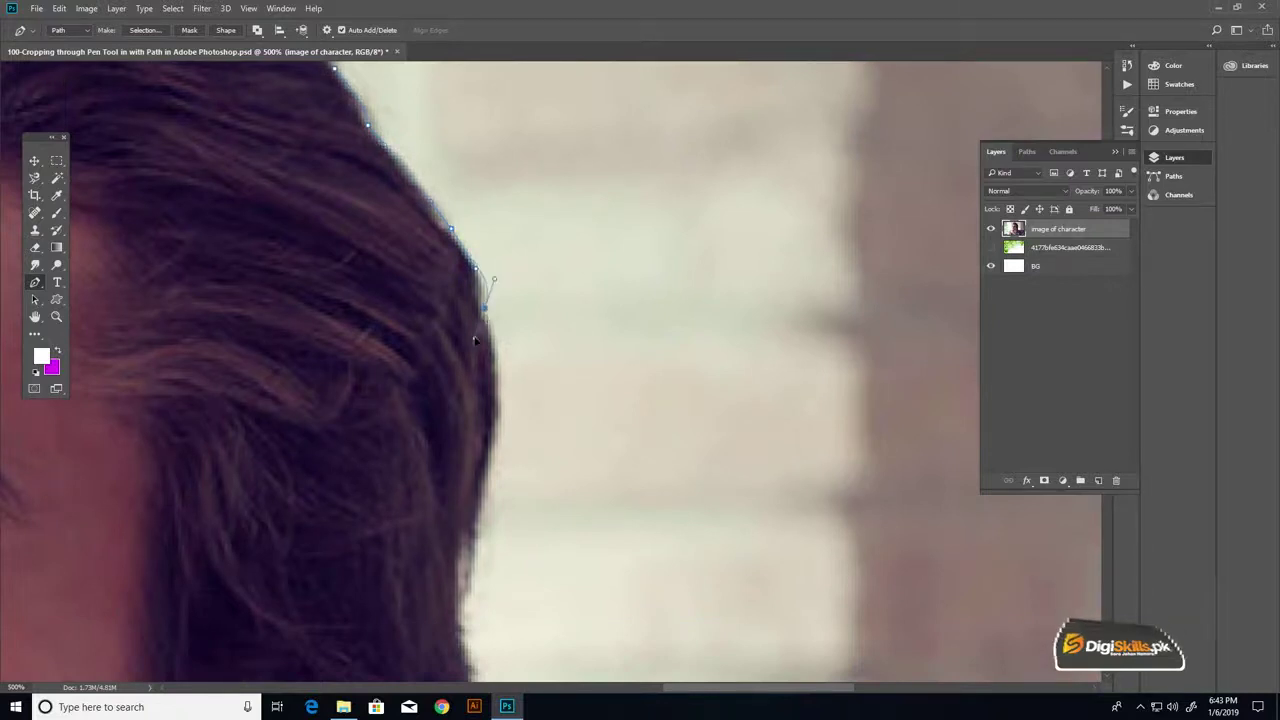
left_click_drag(469, 343, 480, 323)
mouse_move(429, 437)
left_mouse_down()
mouse_move(514, 343)
mouse_move(500, 368)
left_mouse_up()
left_click(514, 337)
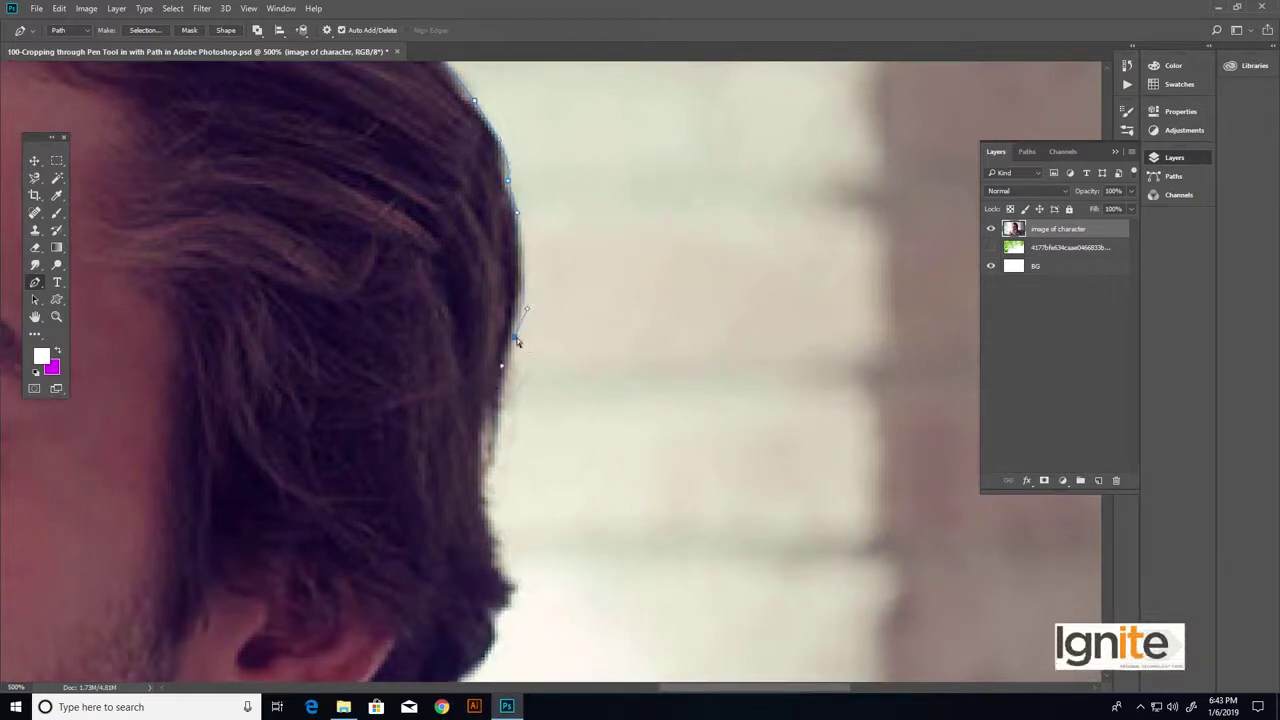
- Continue the path behind the ear, down the neck and along the shoulder top
left_click_drag(503, 378, 509, 238)
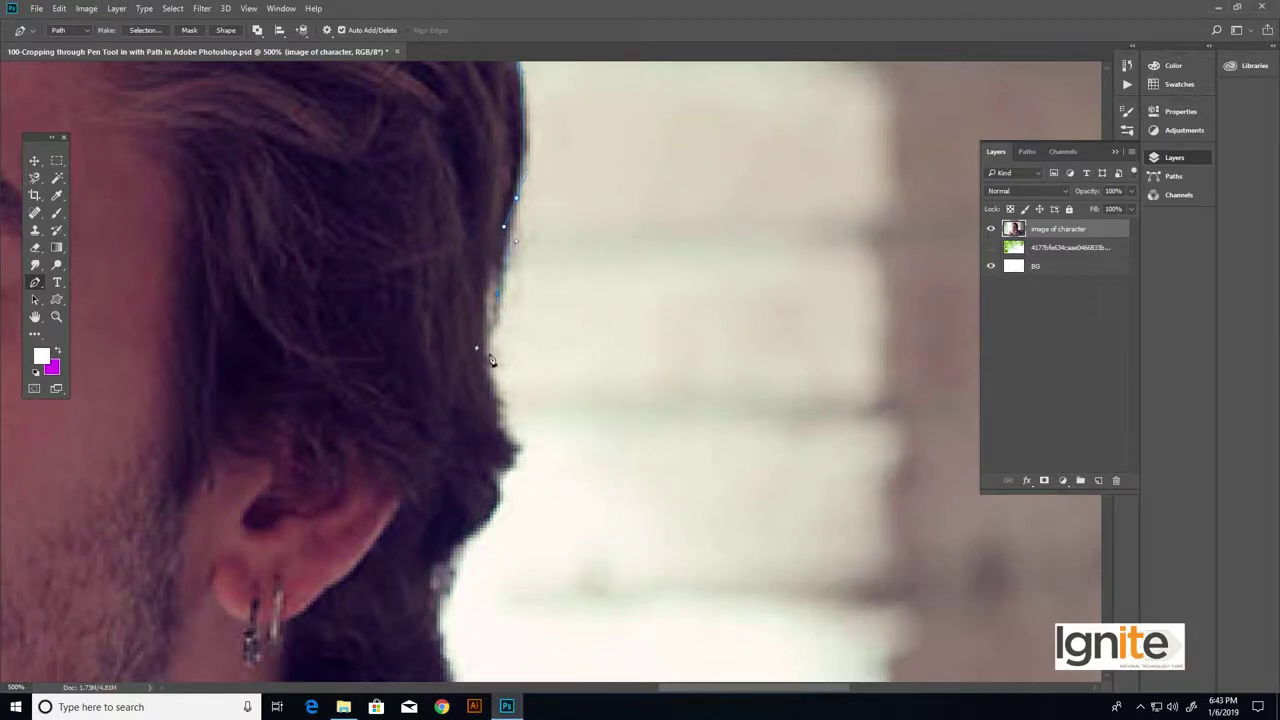
left_click_drag(492, 375, 438, 335)
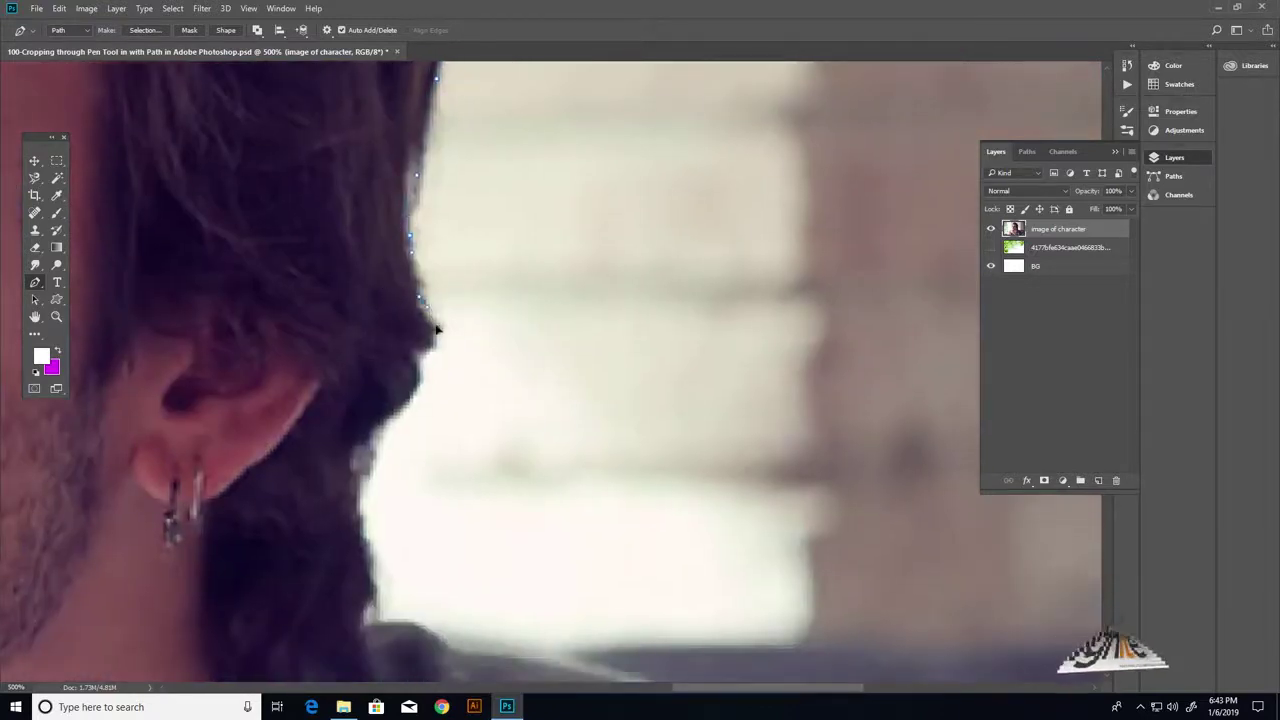
left_click_drag(387, 356, 463, 288)
left_click(448, 345)
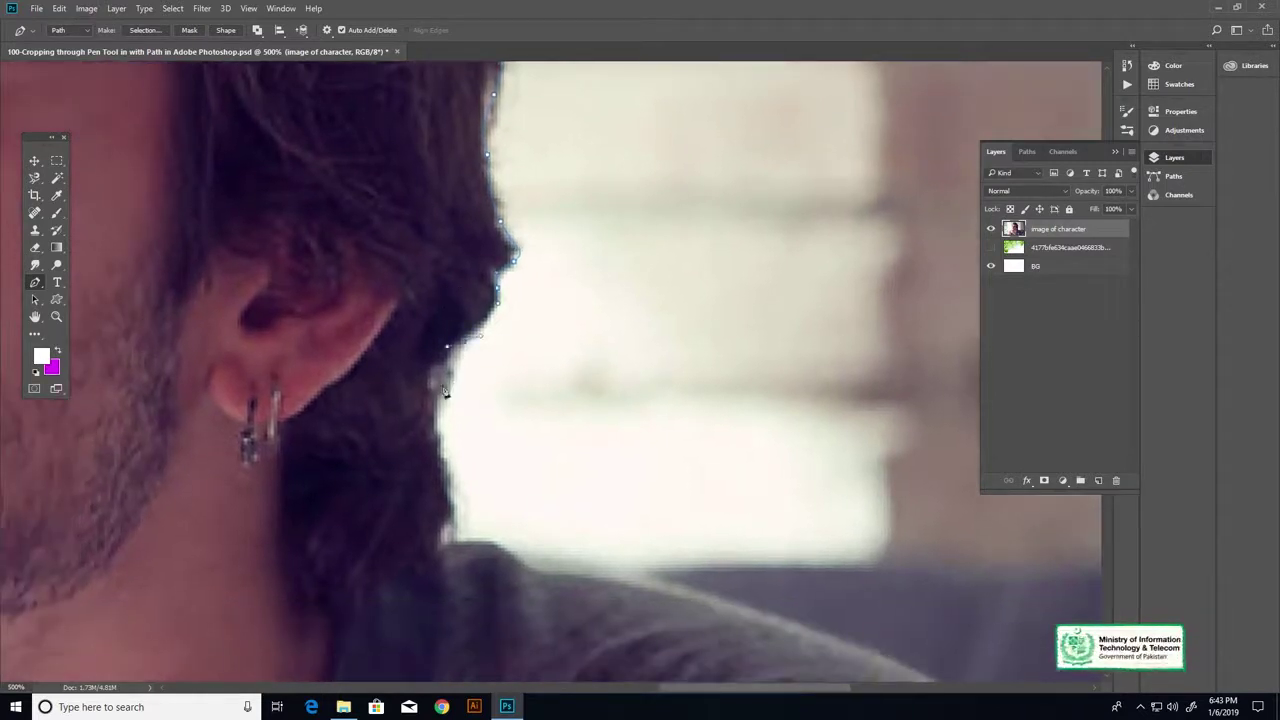
left_click_drag(435, 420, 422, 355)
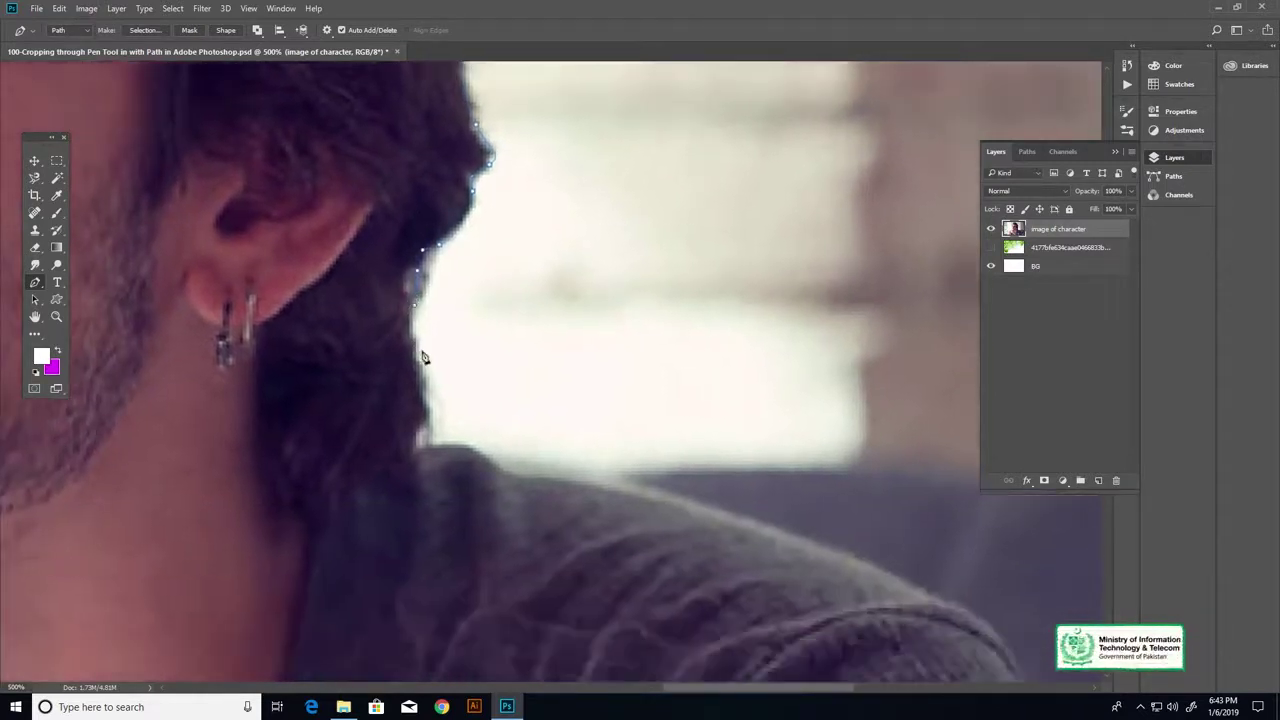
left_click(420, 431)
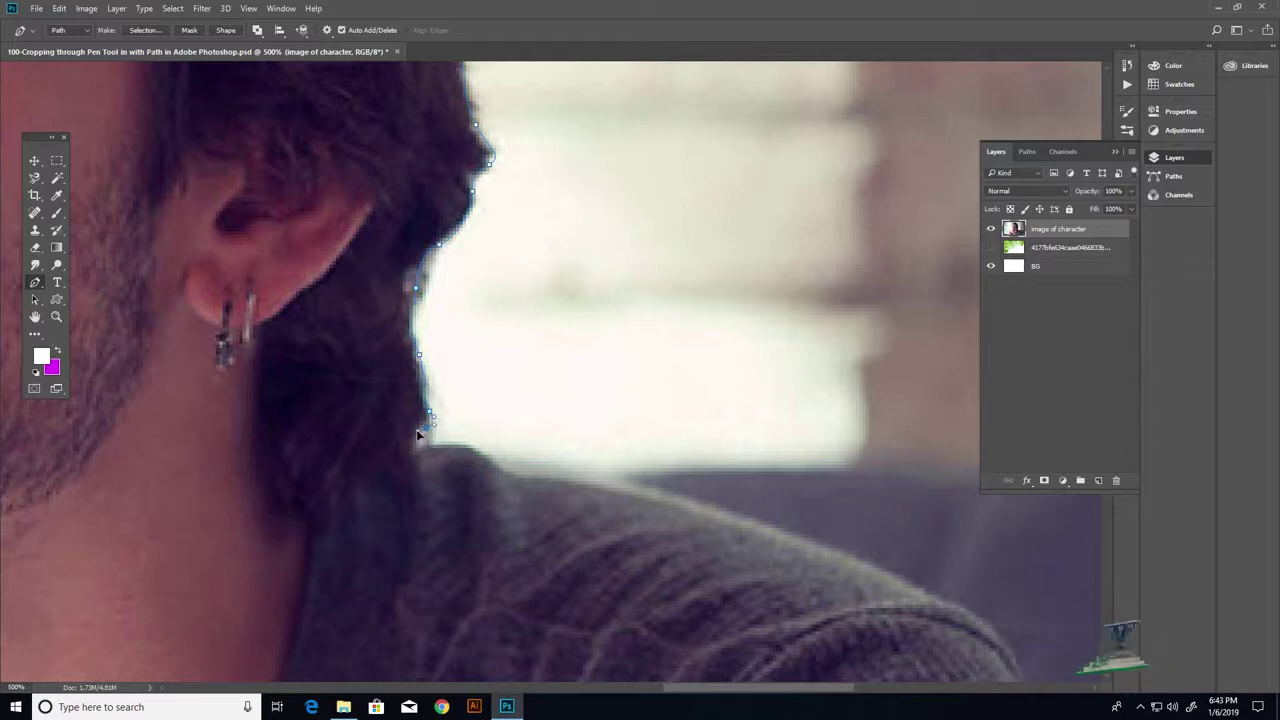
mouse_move(423, 455)
left_mouse_down()
mouse_move(420, 372)
mouse_move(446, 360)
left_mouse_up()
left_click(419, 372)
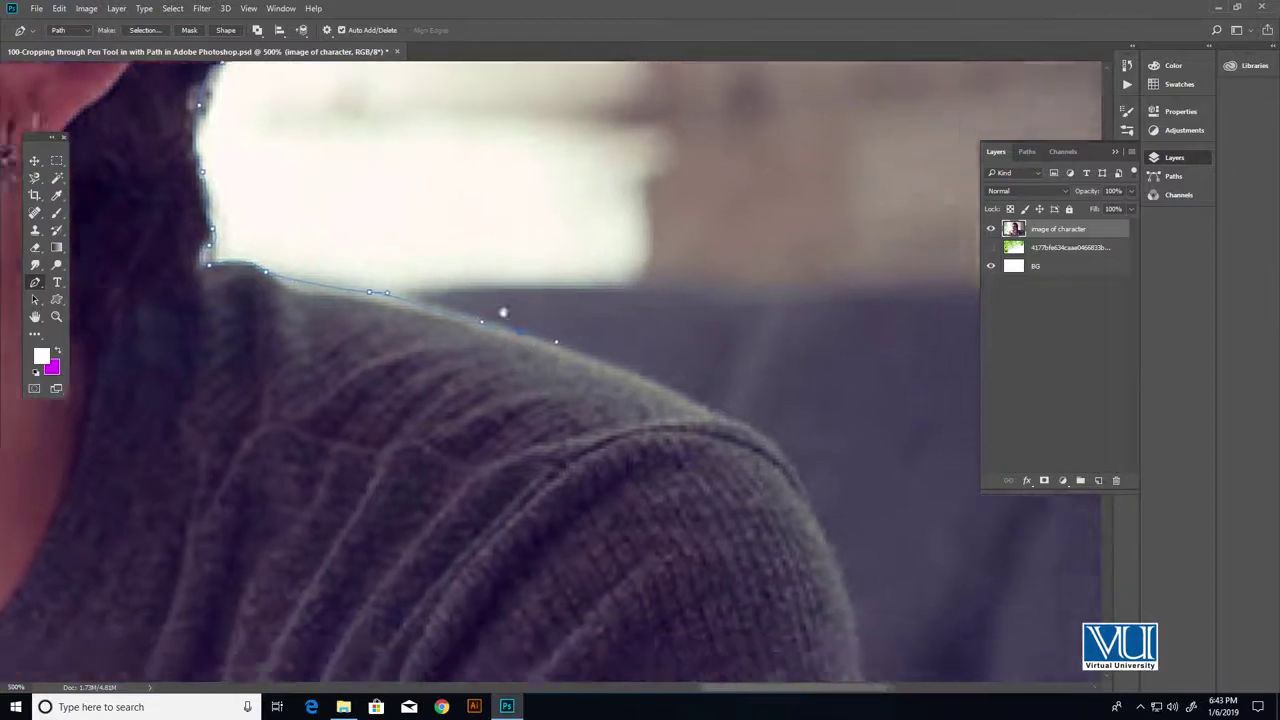
- Extend the path around the shoulder's outer curve
left_click_drag(586, 388, 548, 268)
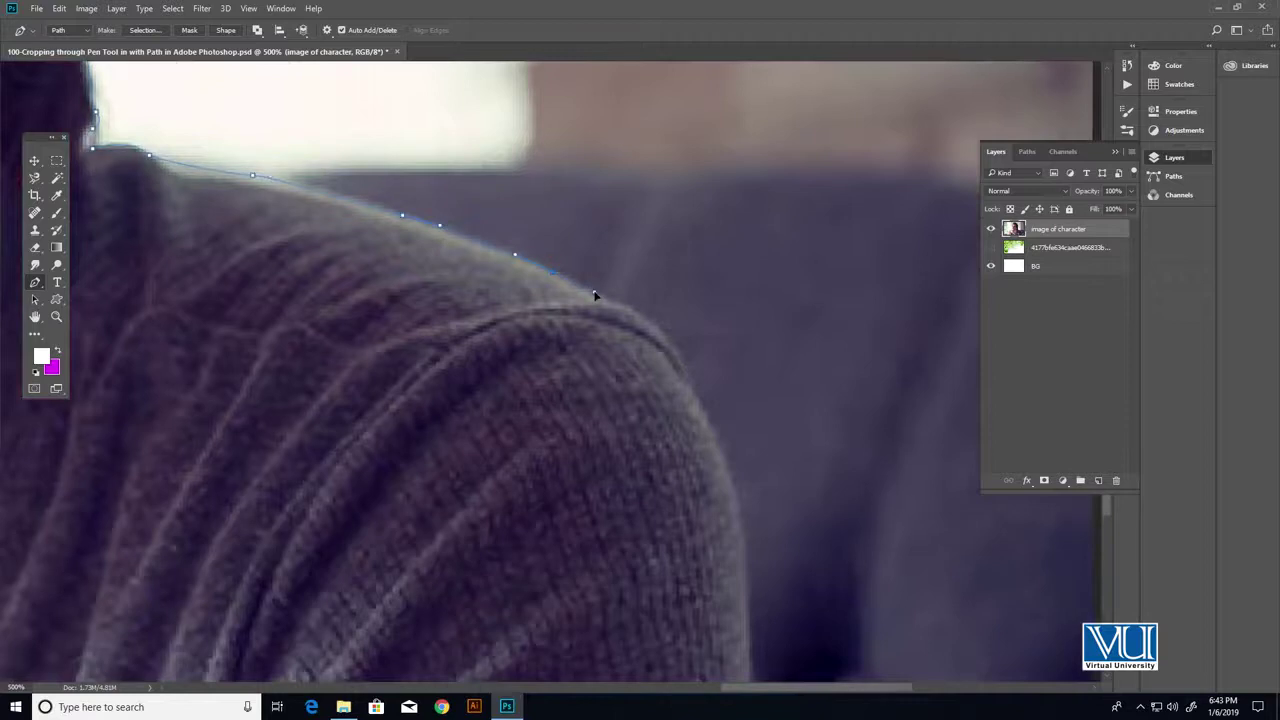
left_click_drag(579, 318, 386, 230)
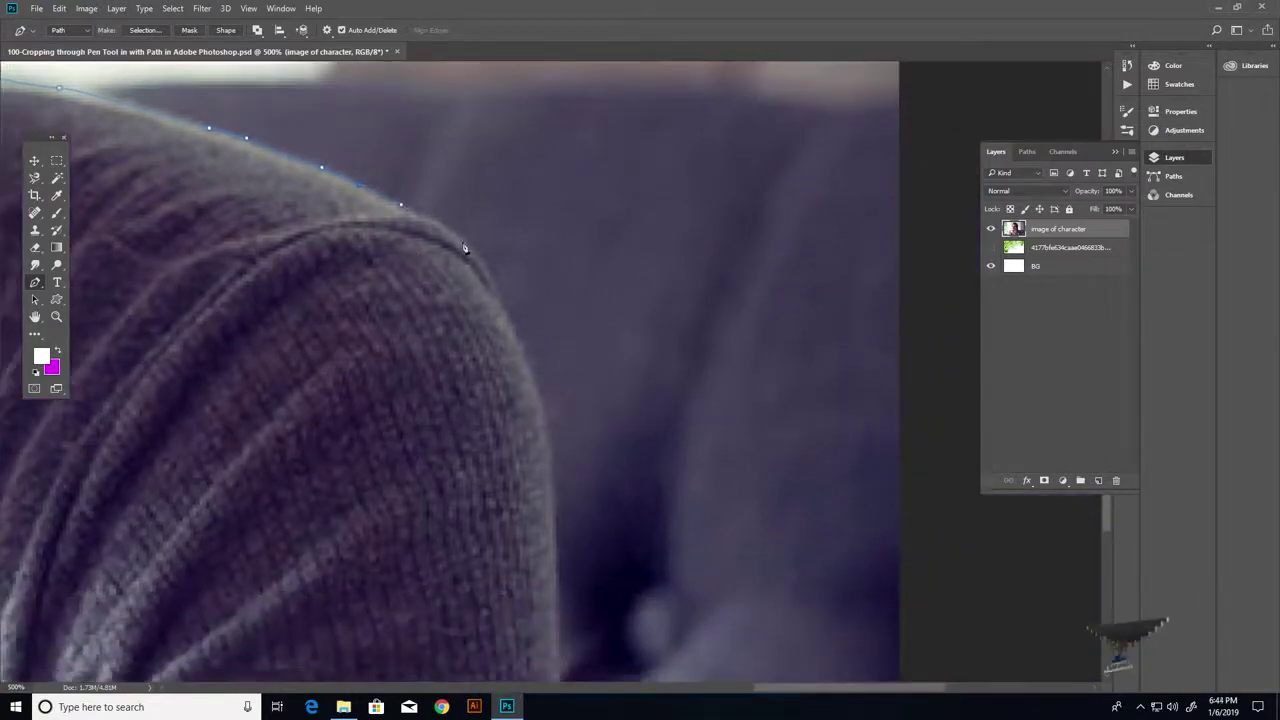
mouse_move(469, 248)
left_mouse_down()
mouse_move(497, 274)
mouse_move(396, 192)
left_mouse_up()
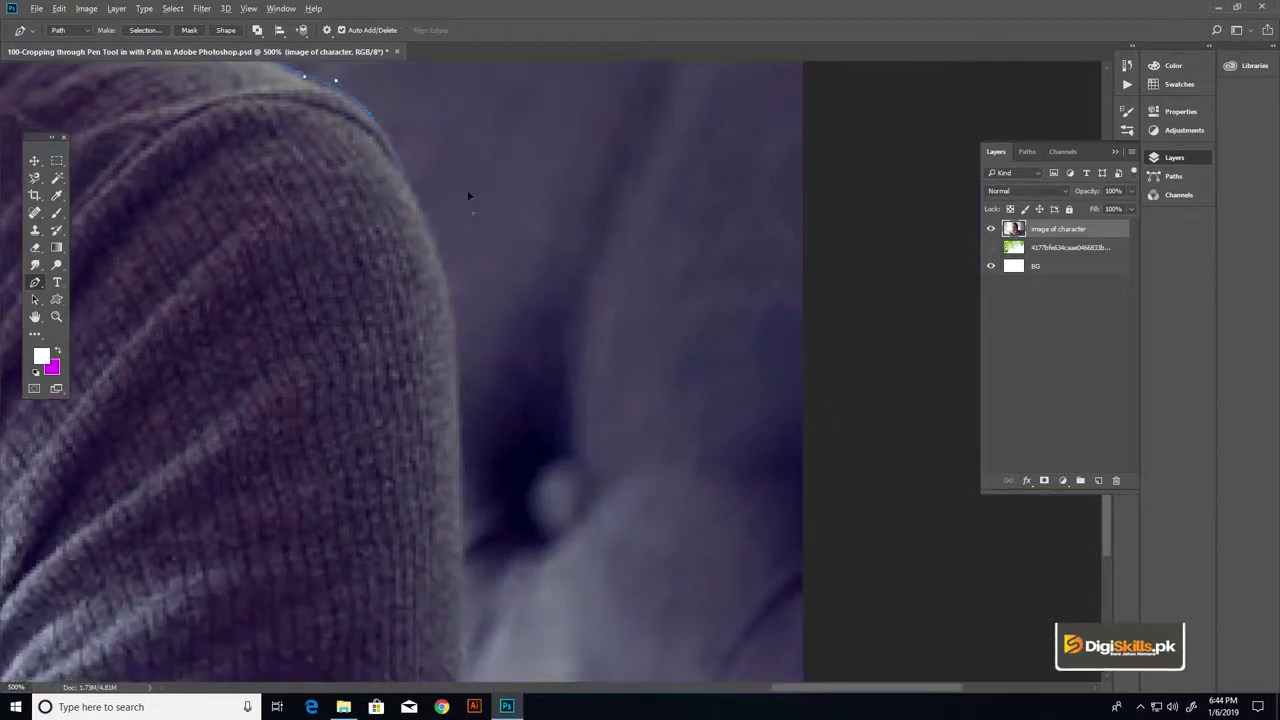
left_click(395, 147)
- Trace down the sleeve, close the path along the bottom edge, and zoom out
left_click_drag(441, 363, 440, 233)
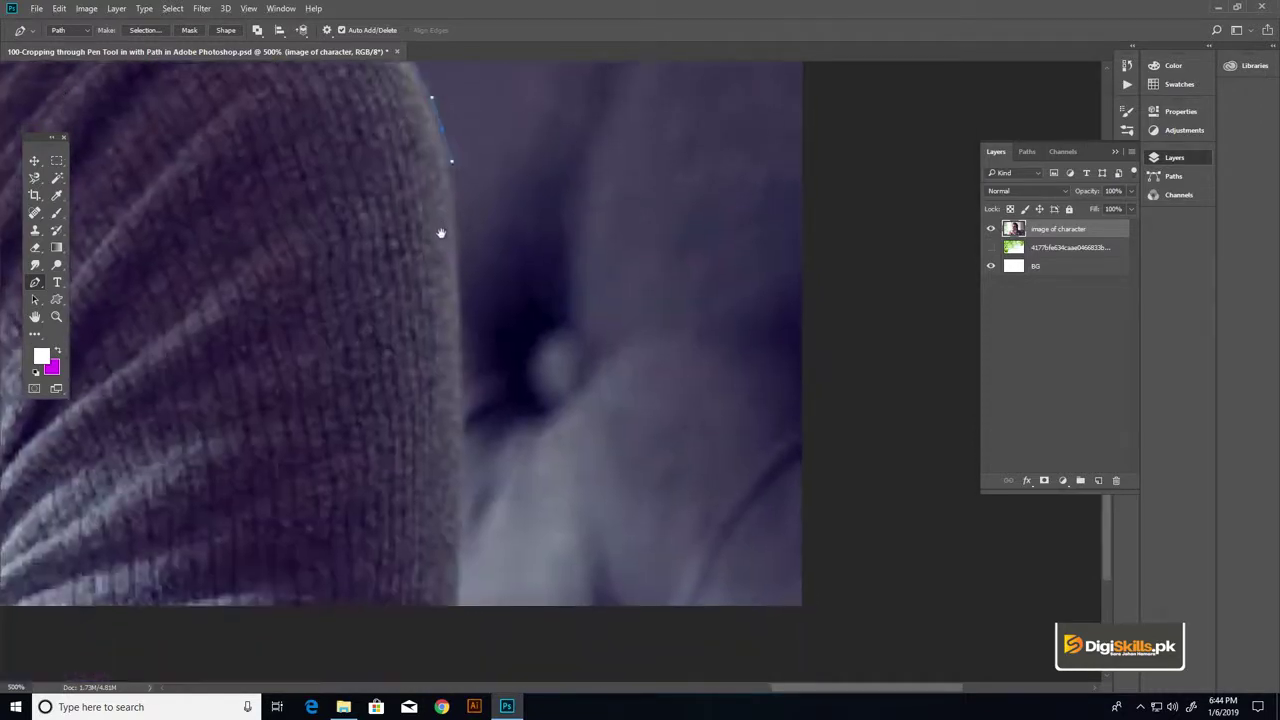
left_click(455, 275)
left_click(459, 339)
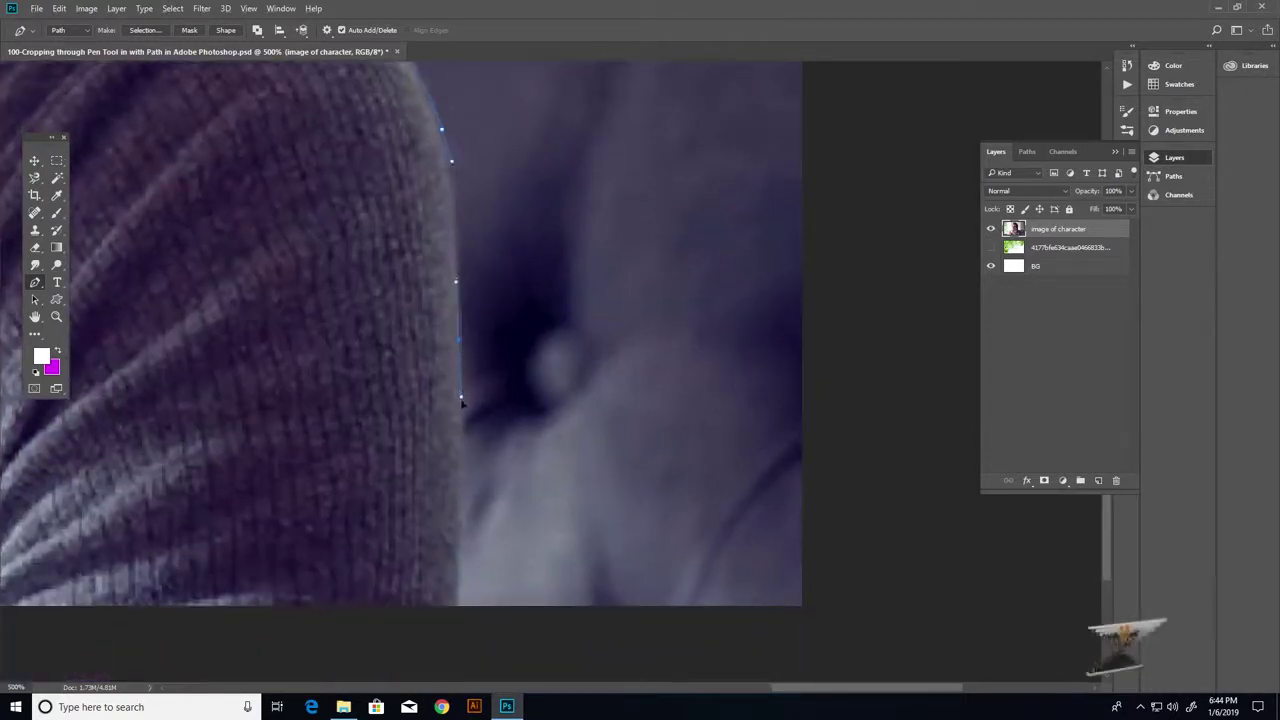
left_click(460, 409)
scroll(470, 390, "down", 2)
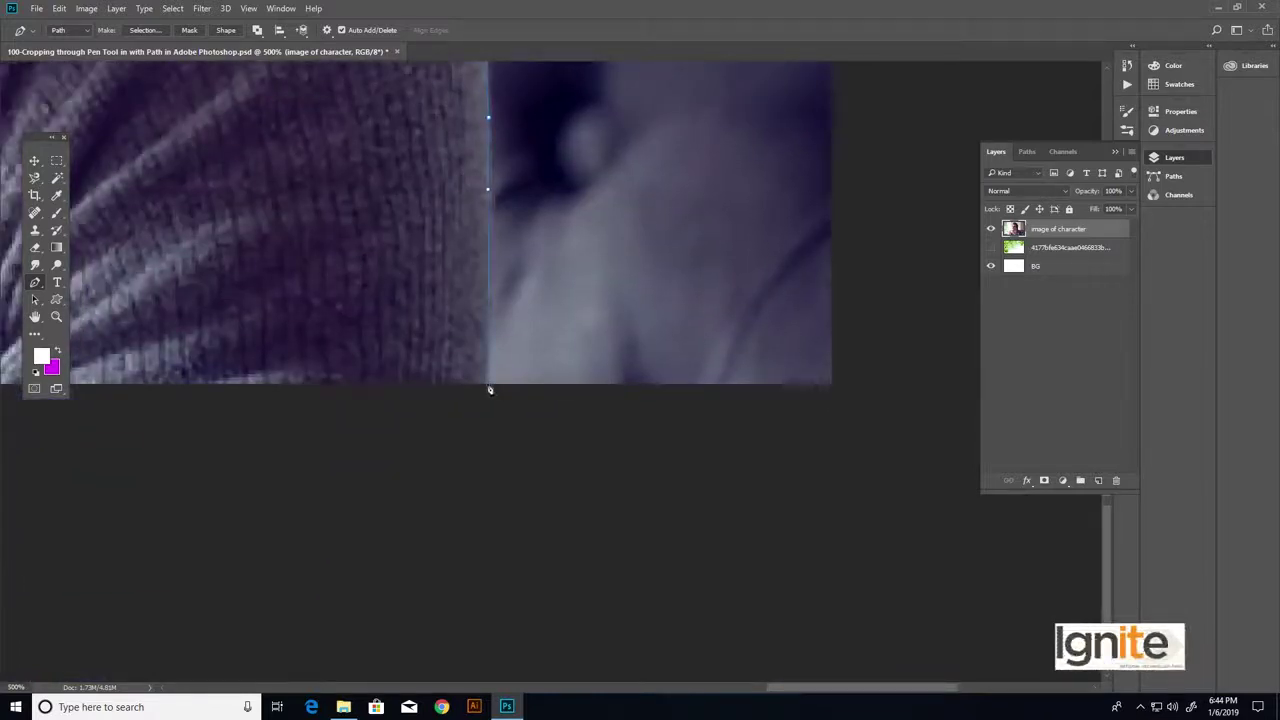
mouse_move(276, 344)
left_mouse_down()
mouse_move(326, 244)
mouse_move(517, 246)
left_mouse_up()
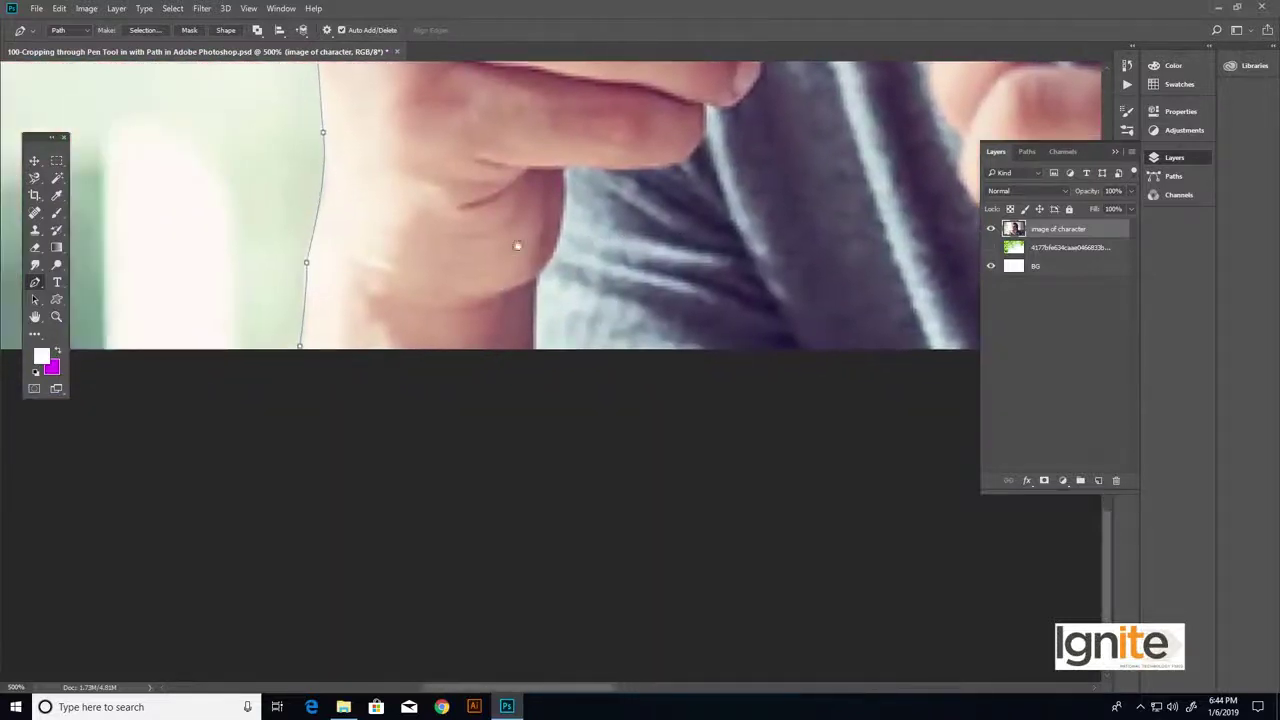
left_click(301, 349)
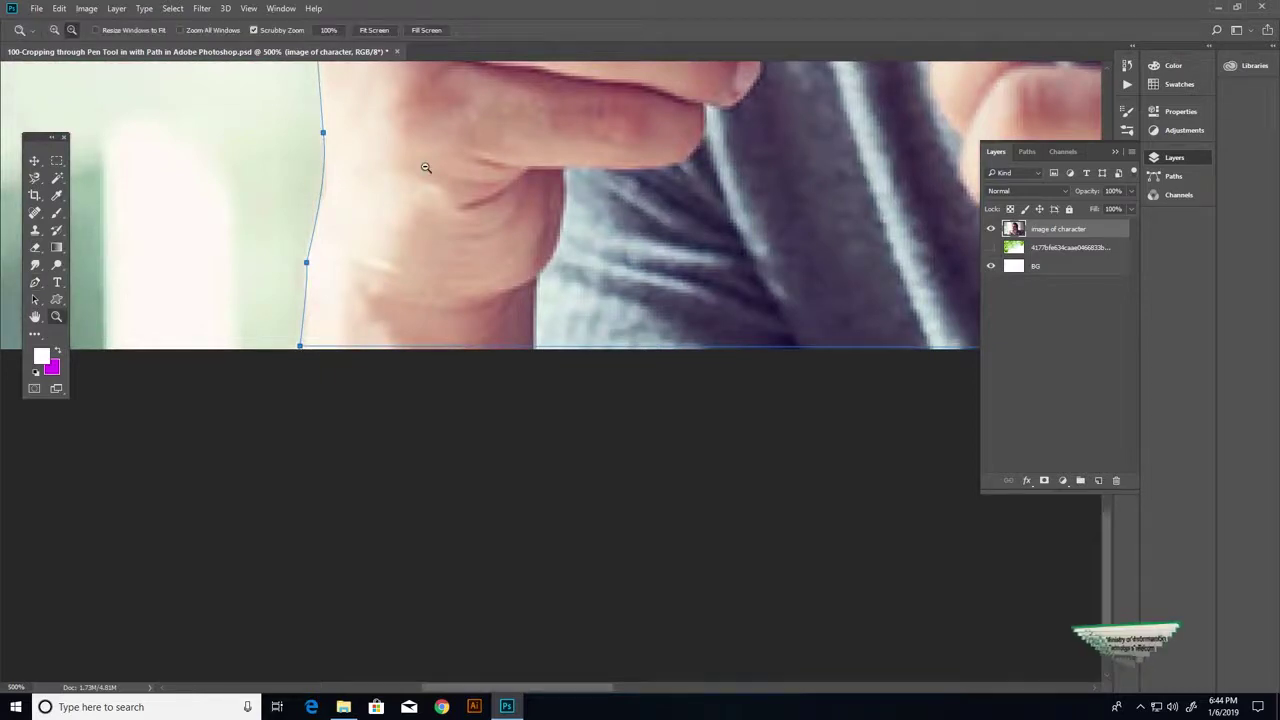
scroll(428, 171, "down", 2)
scroll(549, 129, "down", 2)
scroll(562, 132, "down", 2)
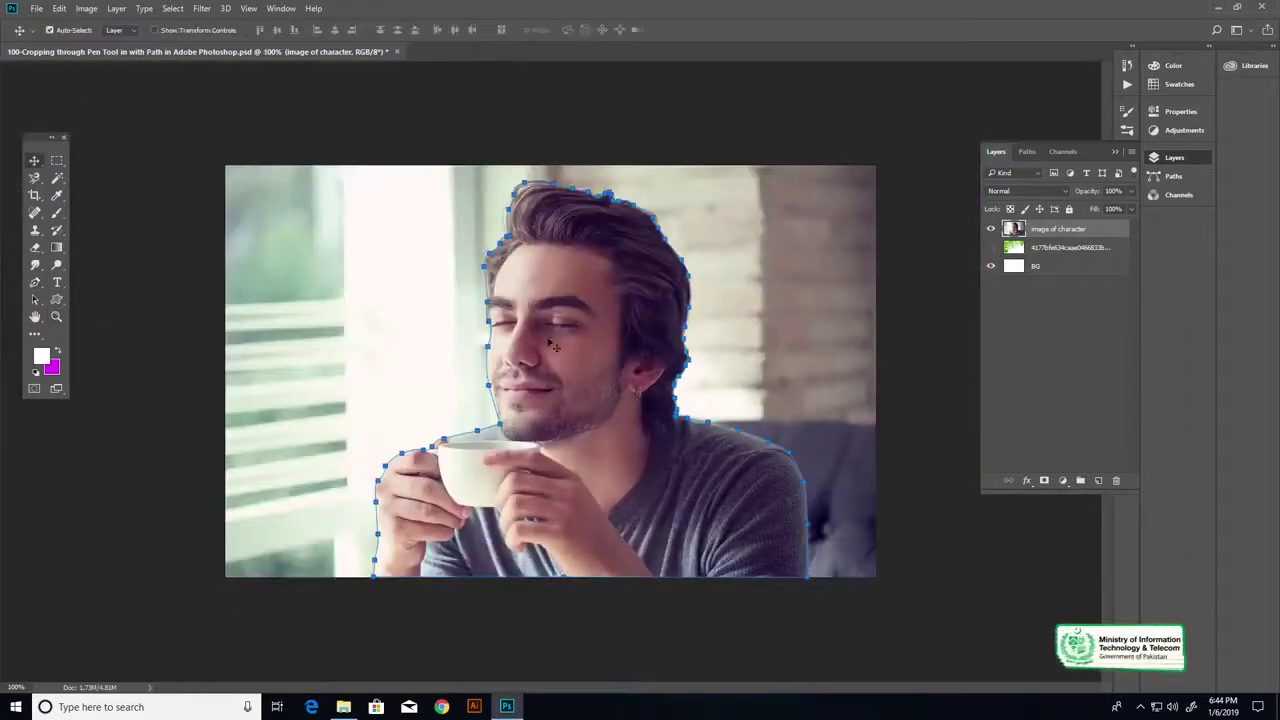
- Scroll around the photo to inspect the completed outline
scroll(549, 340, "up", 1)
scroll(488, 291, "up", 1)
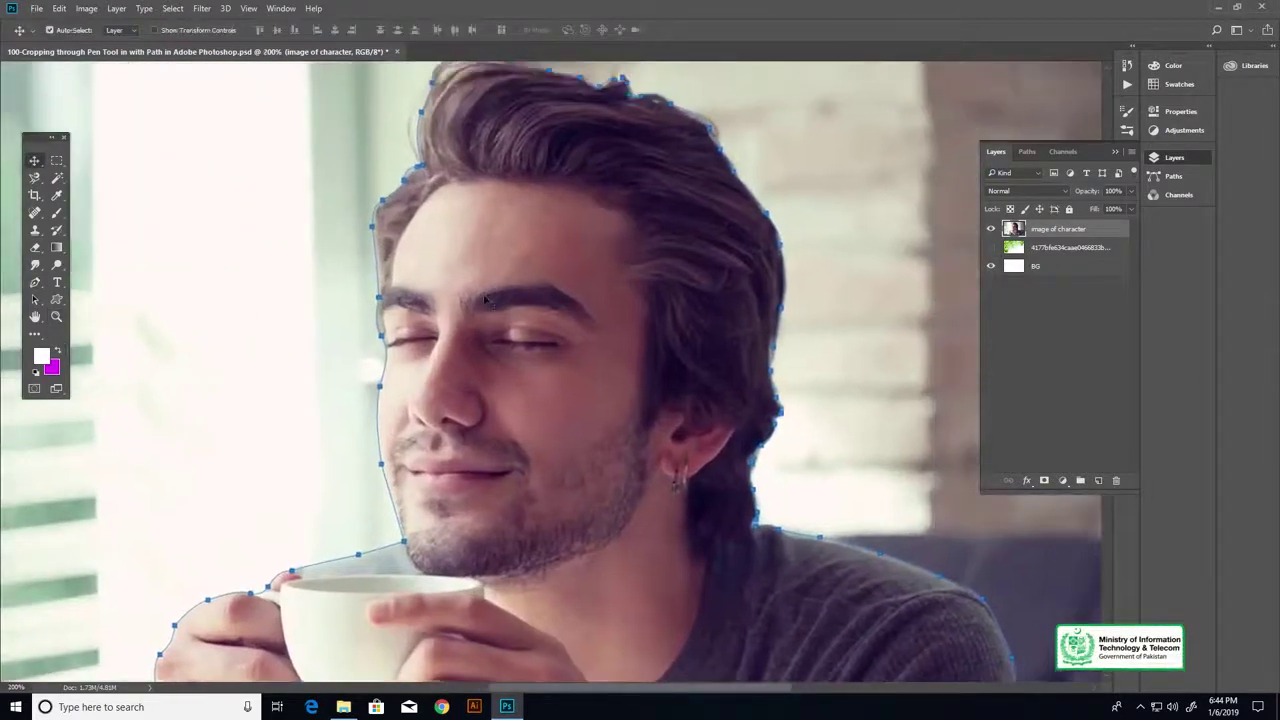
scroll(496, 297, "down", 1)
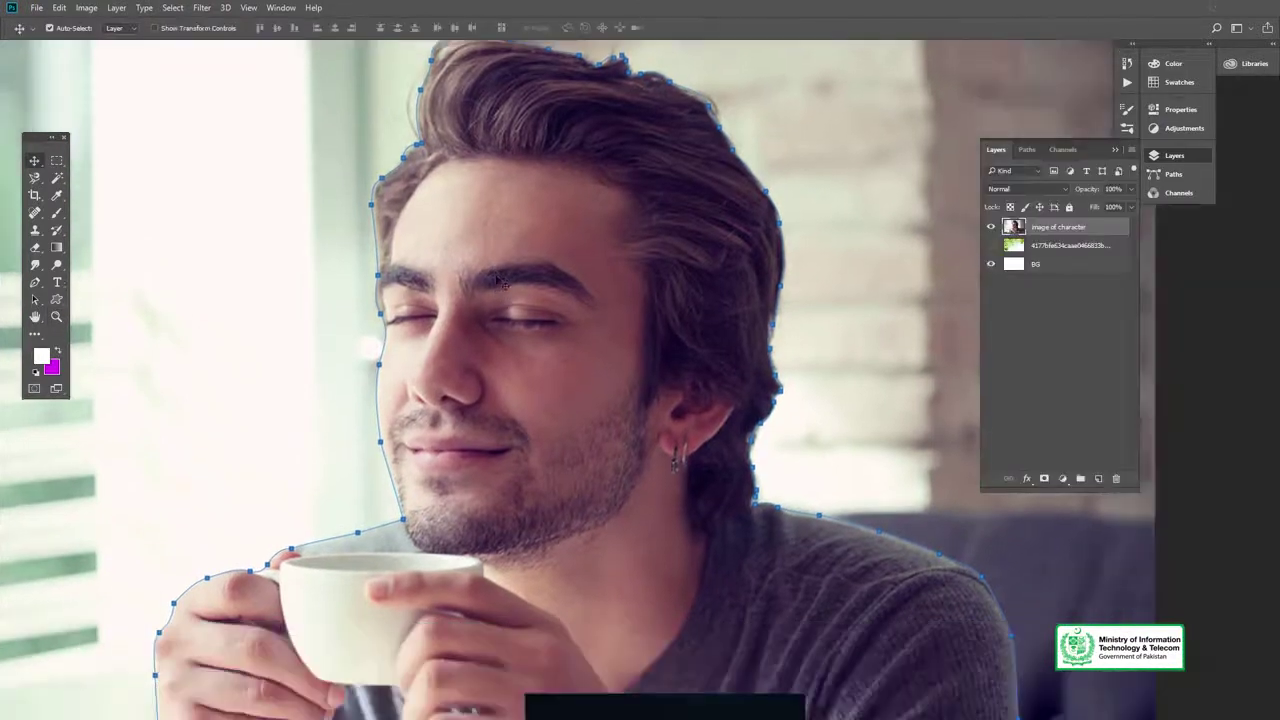
scroll(470, 330, "down", 2)
scroll(440, 370, "down", 2)
scroll(440, 375, "up", 1)
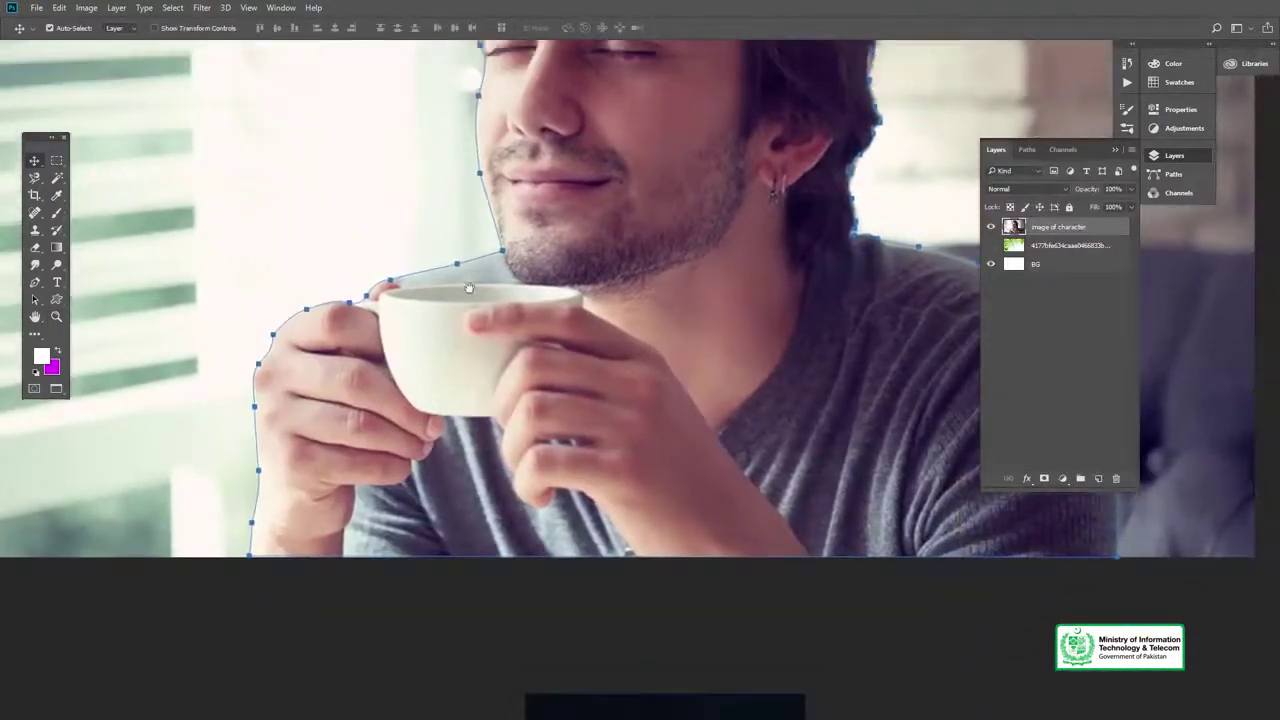
scroll(376, 290, "up", 2)
scroll(377, 340, "up", 2)
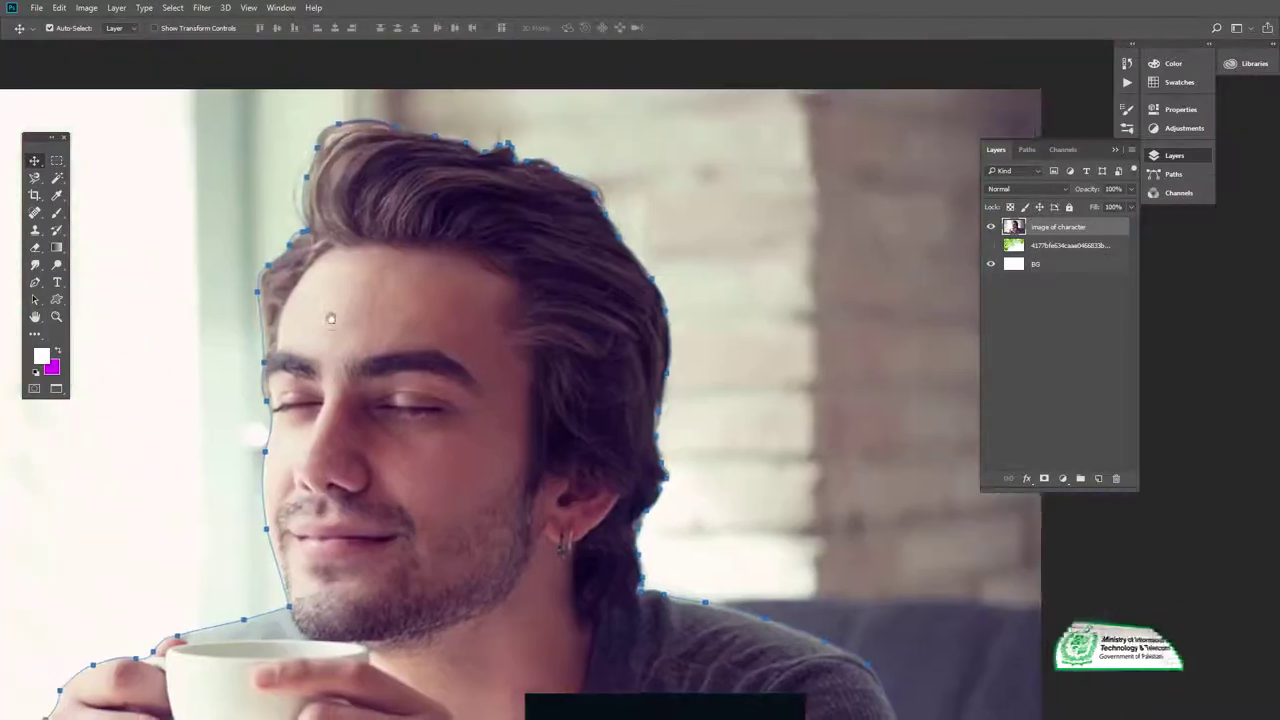
scroll(471, 243, "right", 3)
scroll(418, 190, "right", 3)
scroll(416, 198, "down", 3)
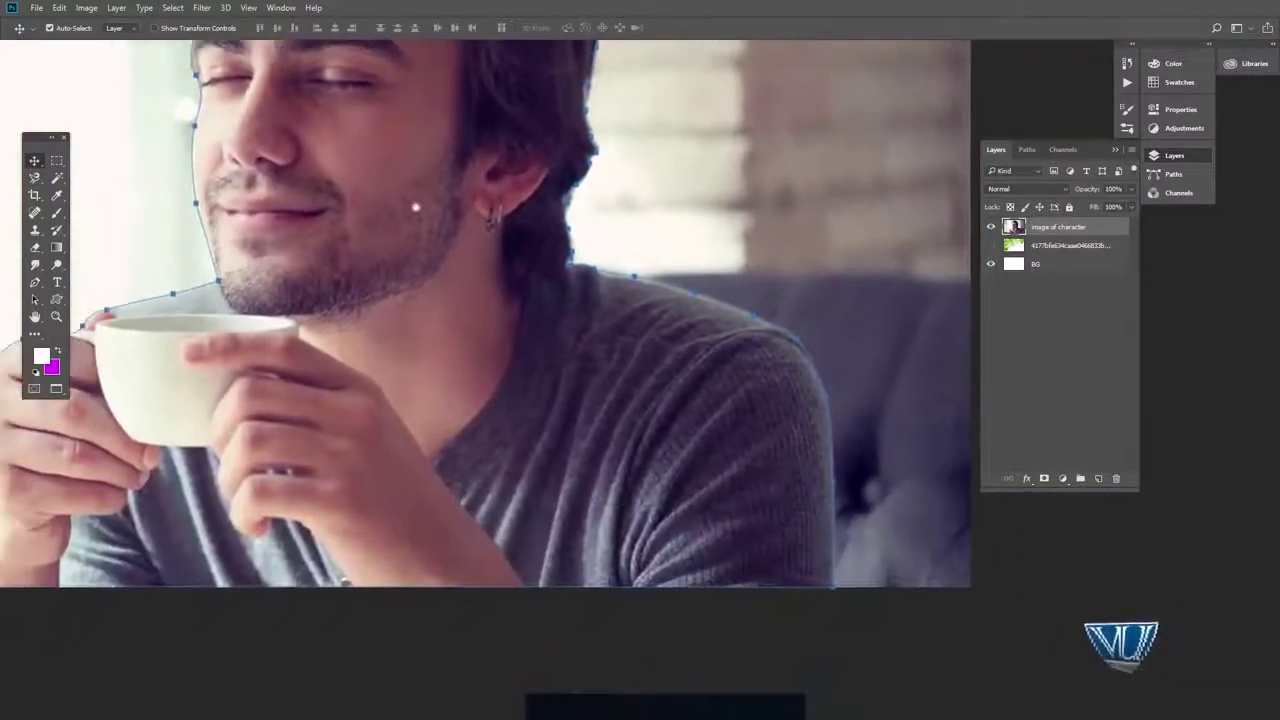
scroll(430, 270, "up", 2)
scroll(430, 270, "left", 2)
scroll(450, 370, "left", 2)
scroll(450, 370, "up", 1)
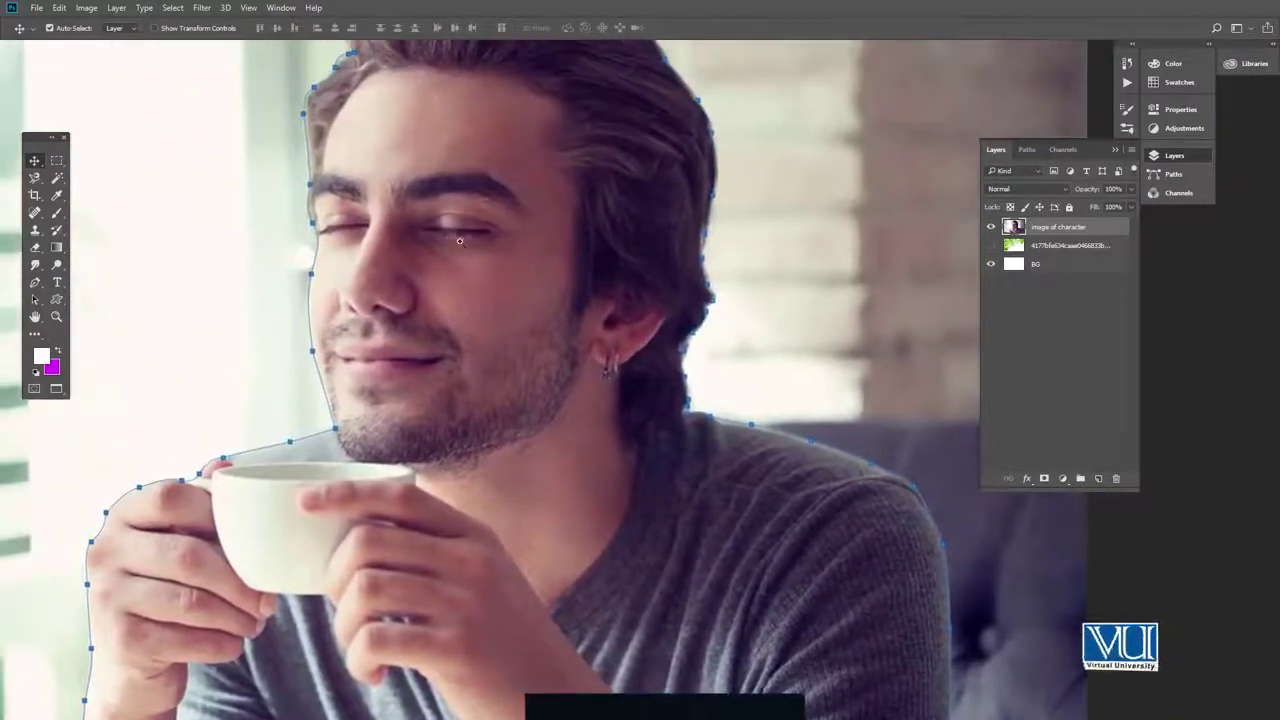
scroll(459, 241, "down", 3)
scroll(700, 250, "left", 2)
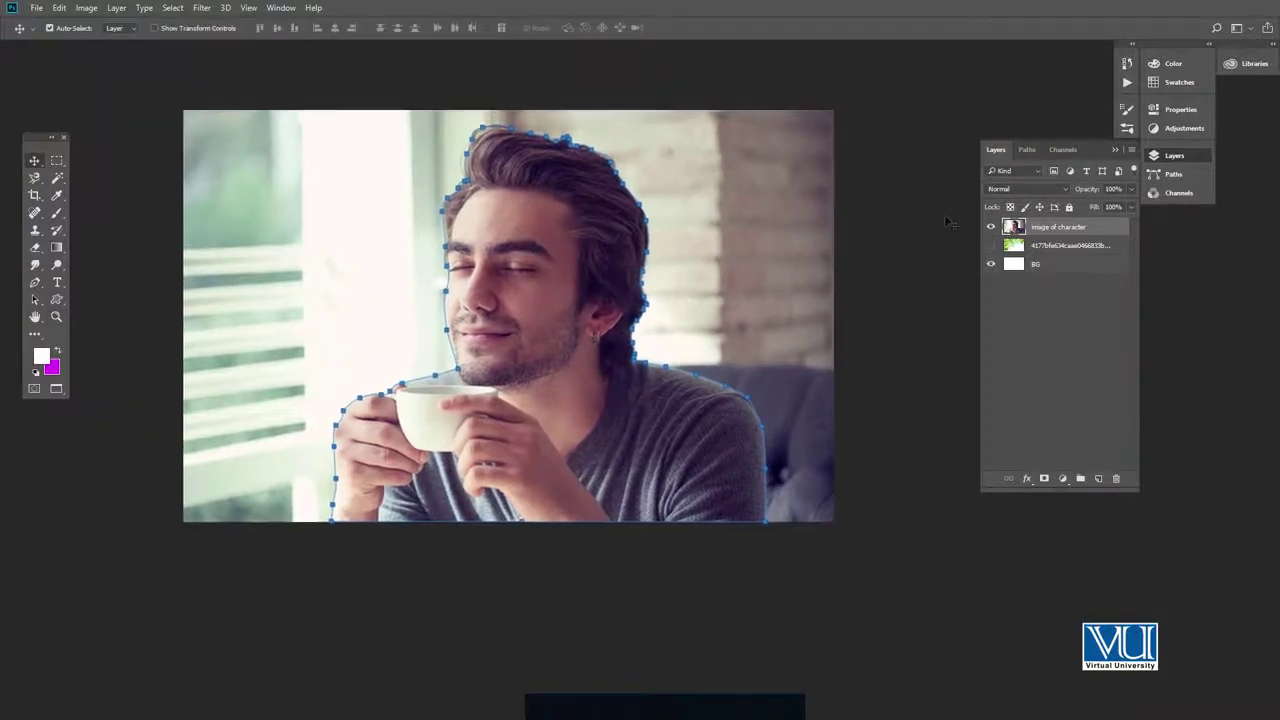
- Save the work path as 'Image of CHaracter' and delete the older empty path
left_click(1026, 150)
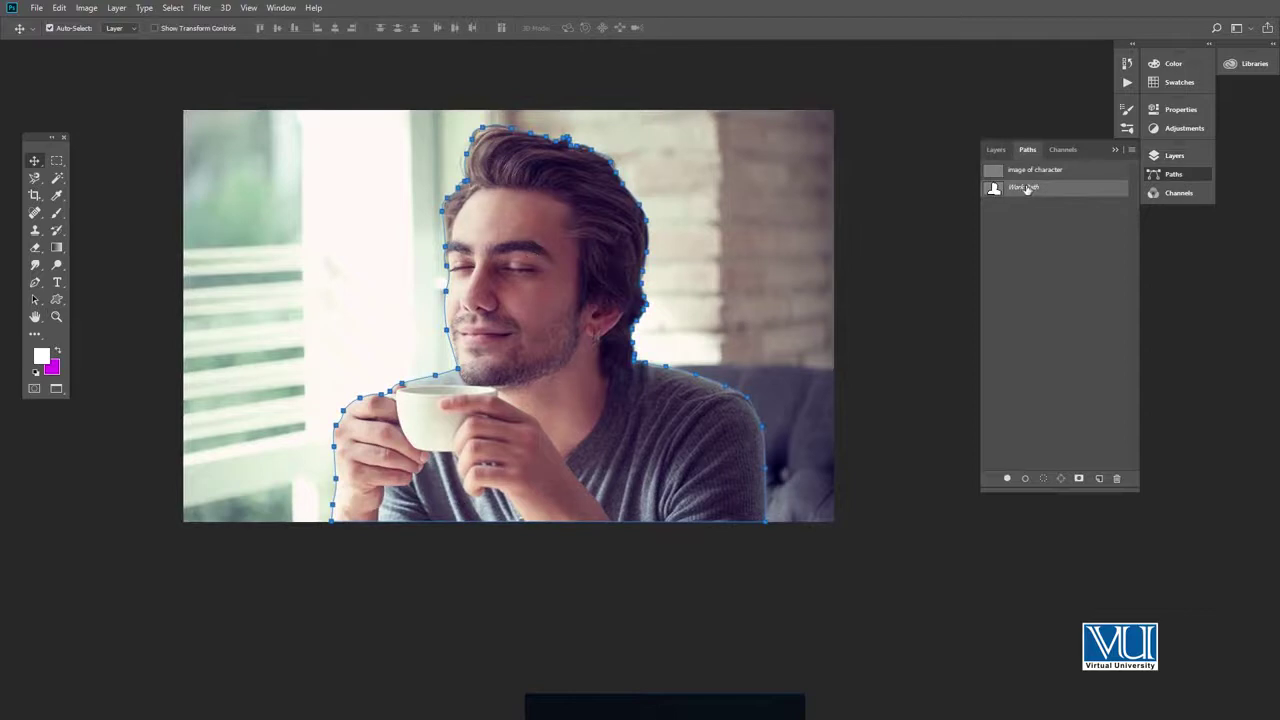
double_click(1024, 188)
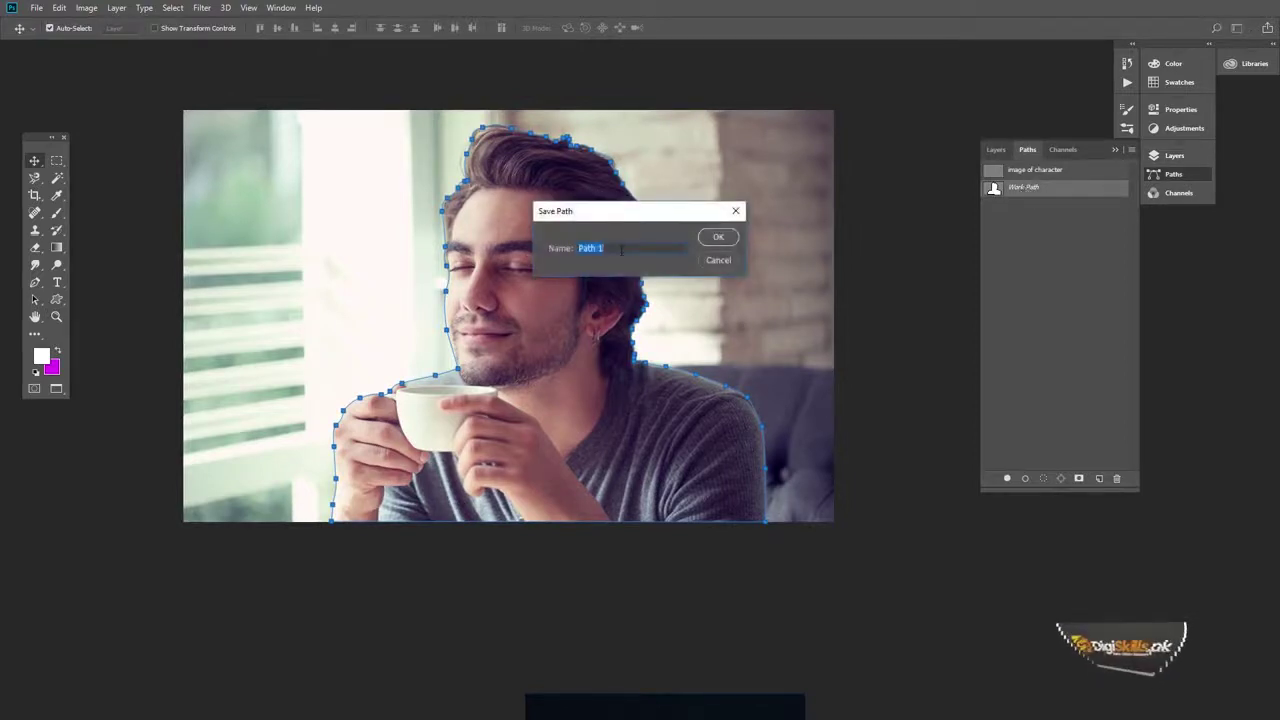
type("Image of Charact")
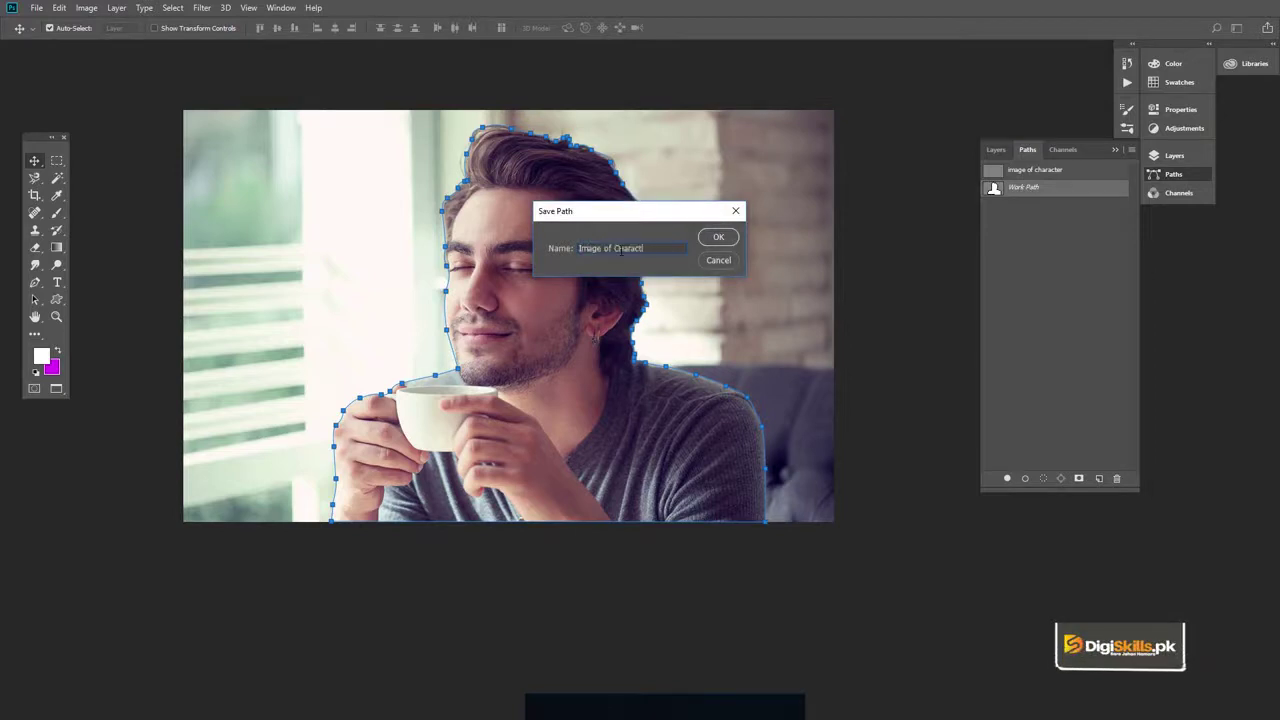
type("er")
key("Return")
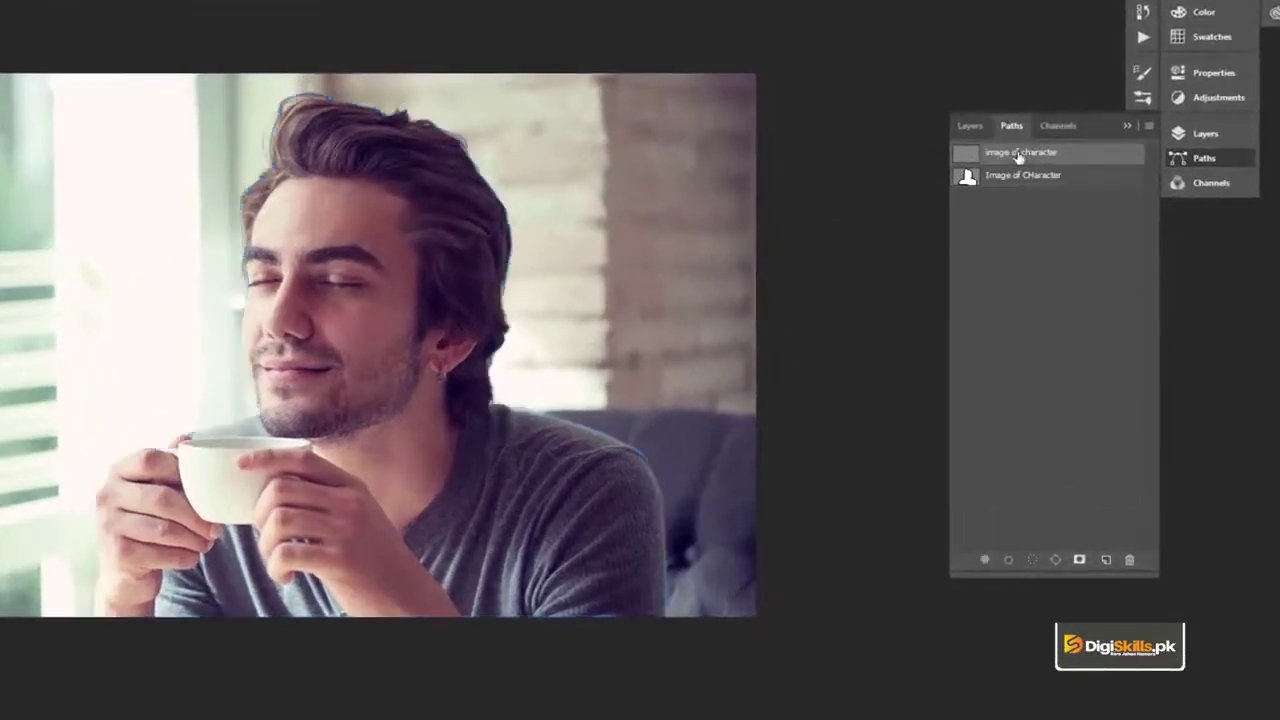
left_click_drag(1018, 156, 1129, 559)
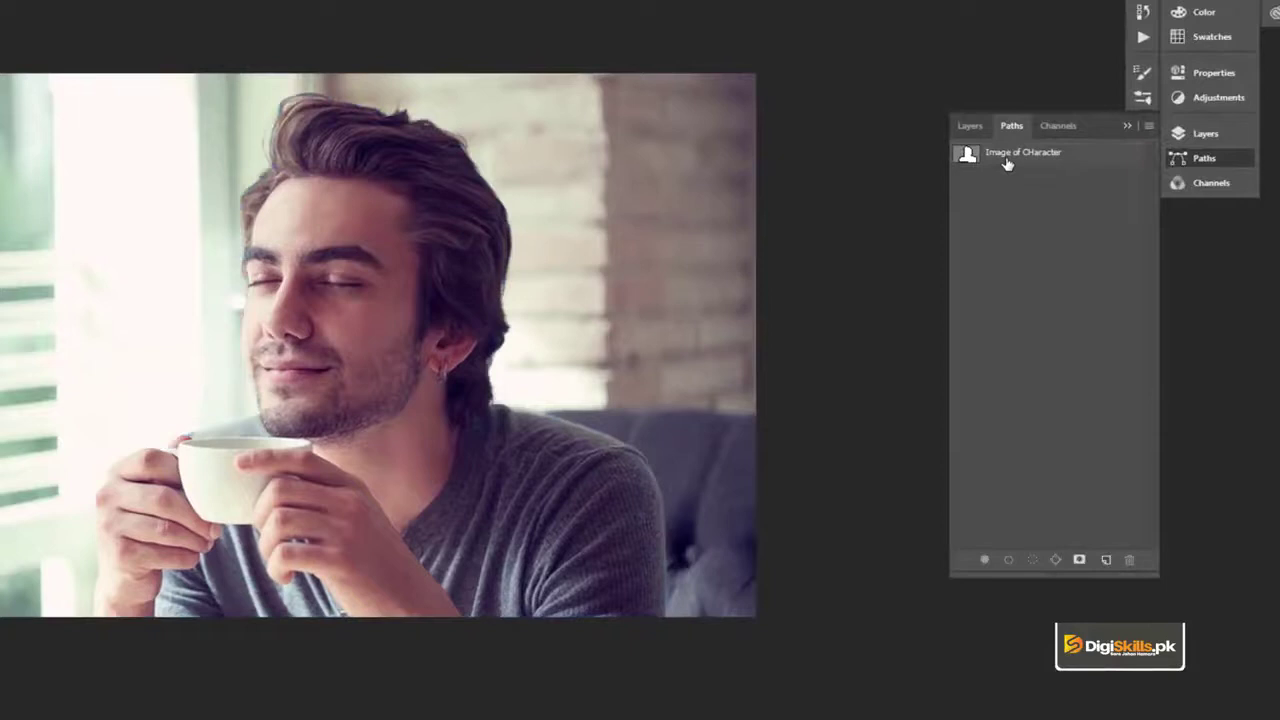
- Activate the 'Image of CHaracter' path to display its outline, comparing the Layers and Paths lists
left_click(1007, 163)
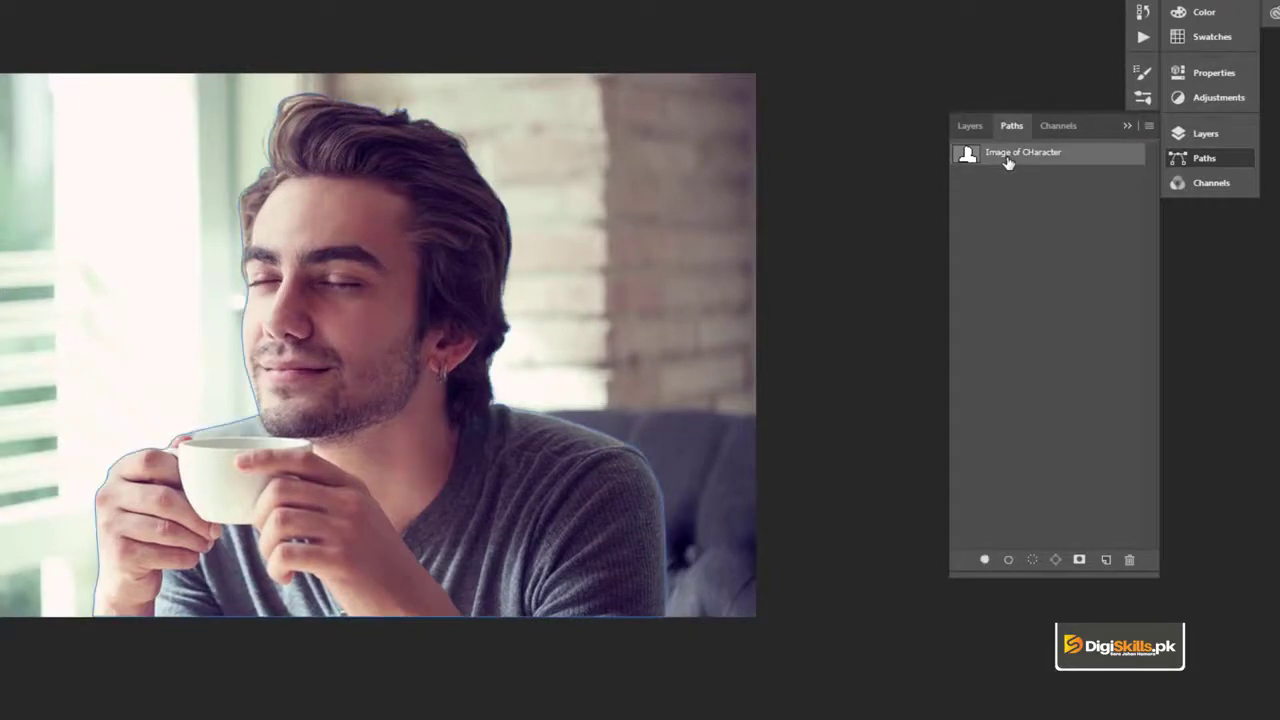
left_click(971, 125)
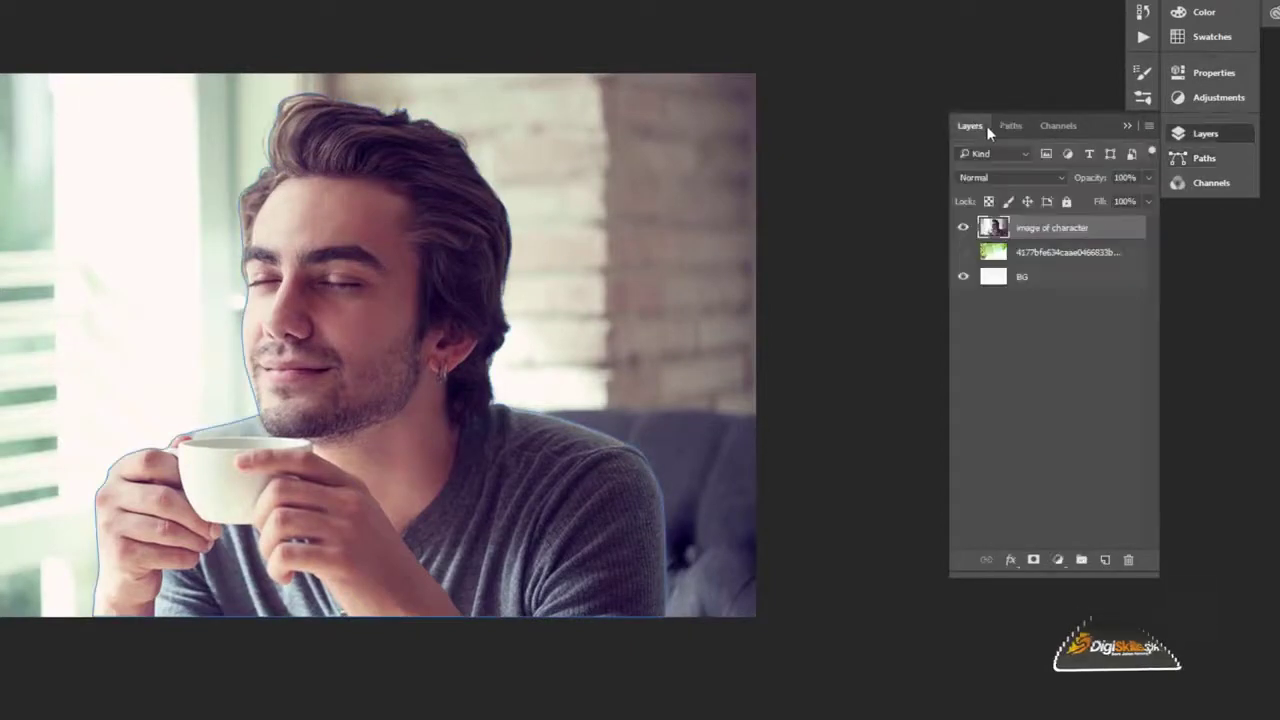
left_click(1012, 125)
left_click(968, 125)
left_click(1008, 124)
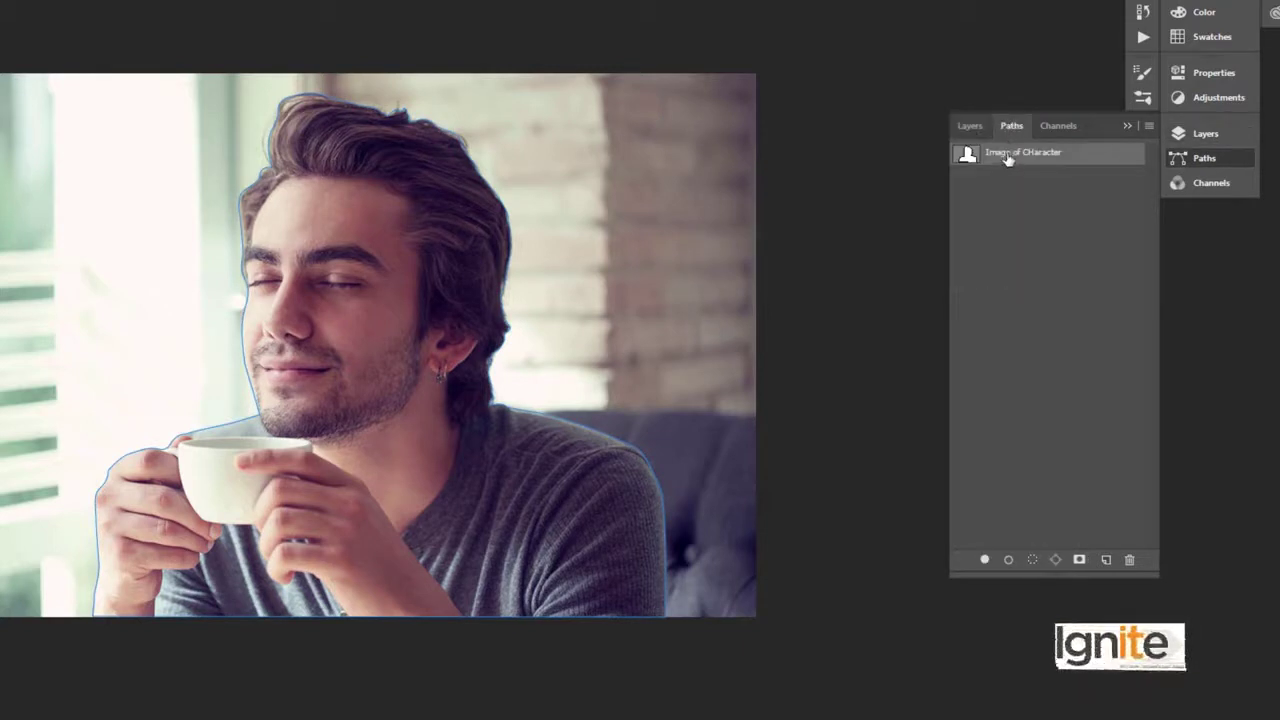
left_click(965, 126)
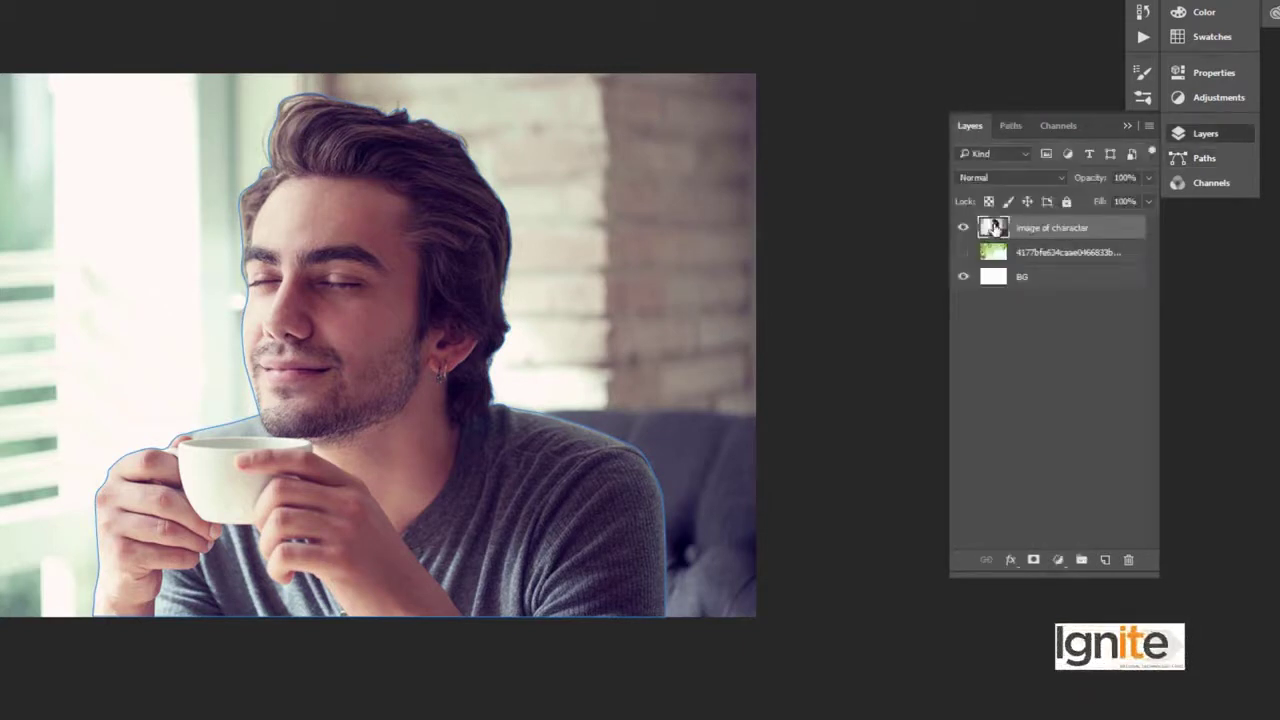
left_click(1015, 125)
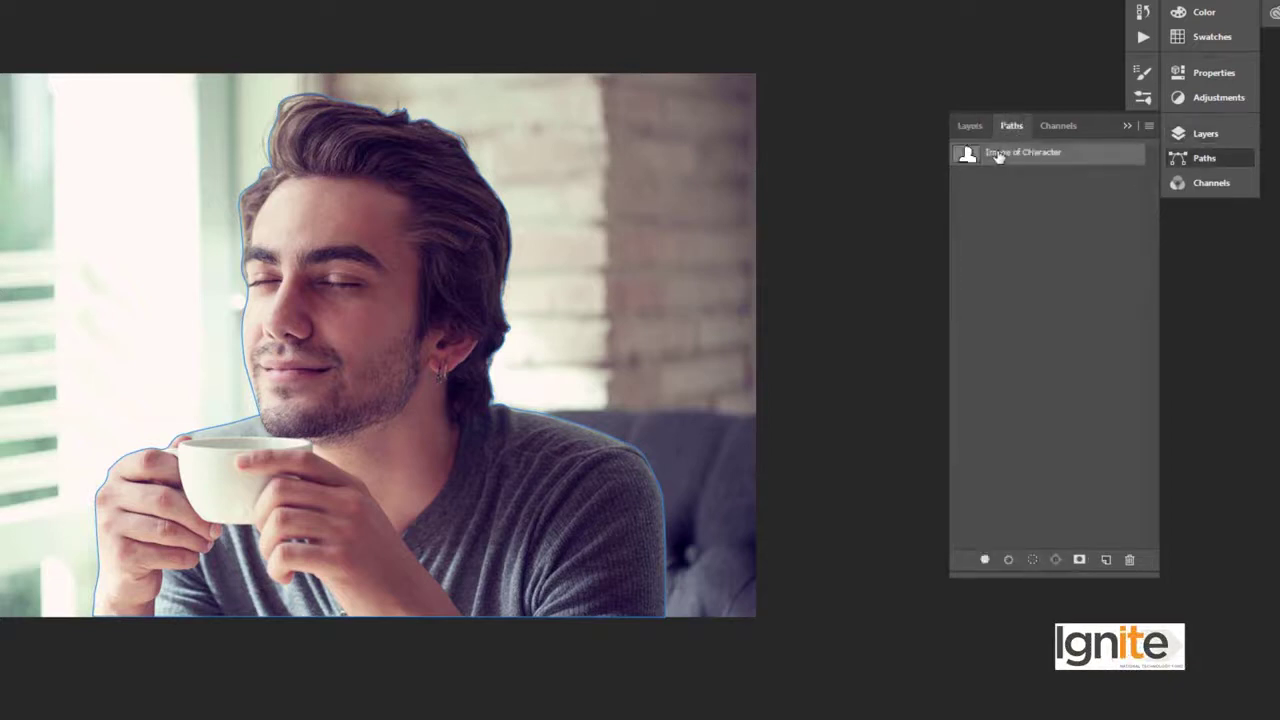
left_click(972, 125)
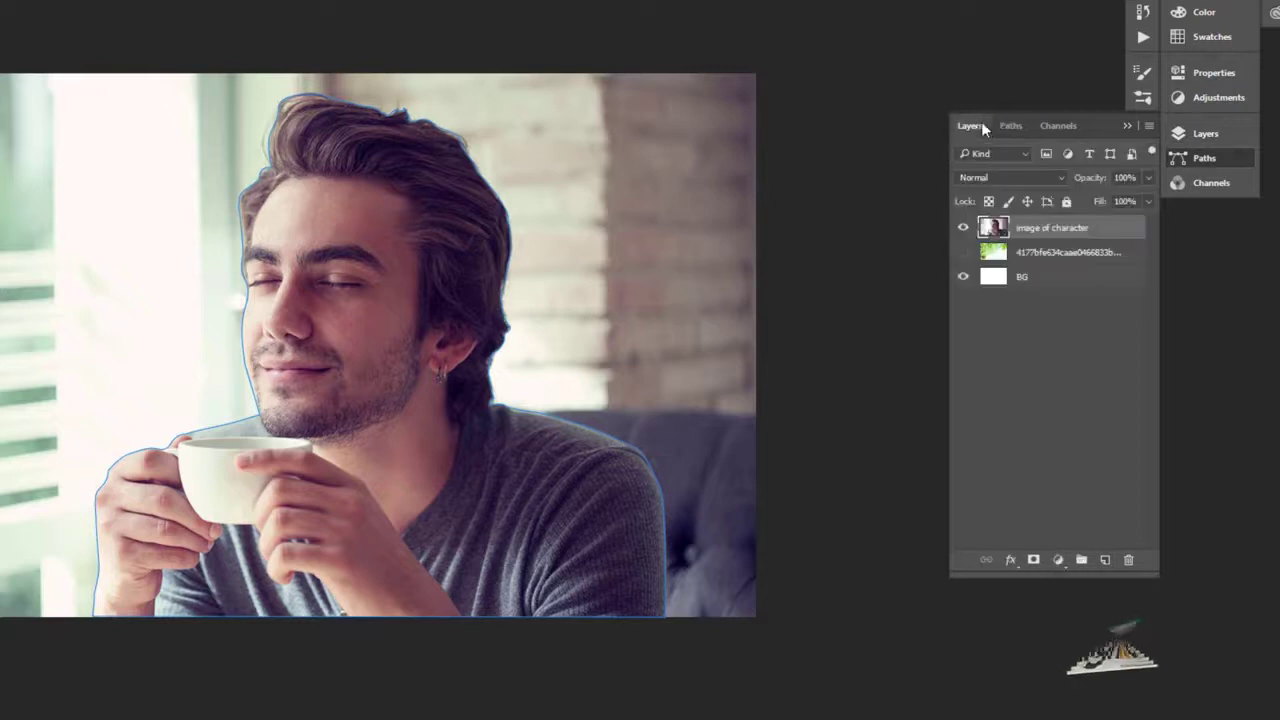
left_click(1011, 126)
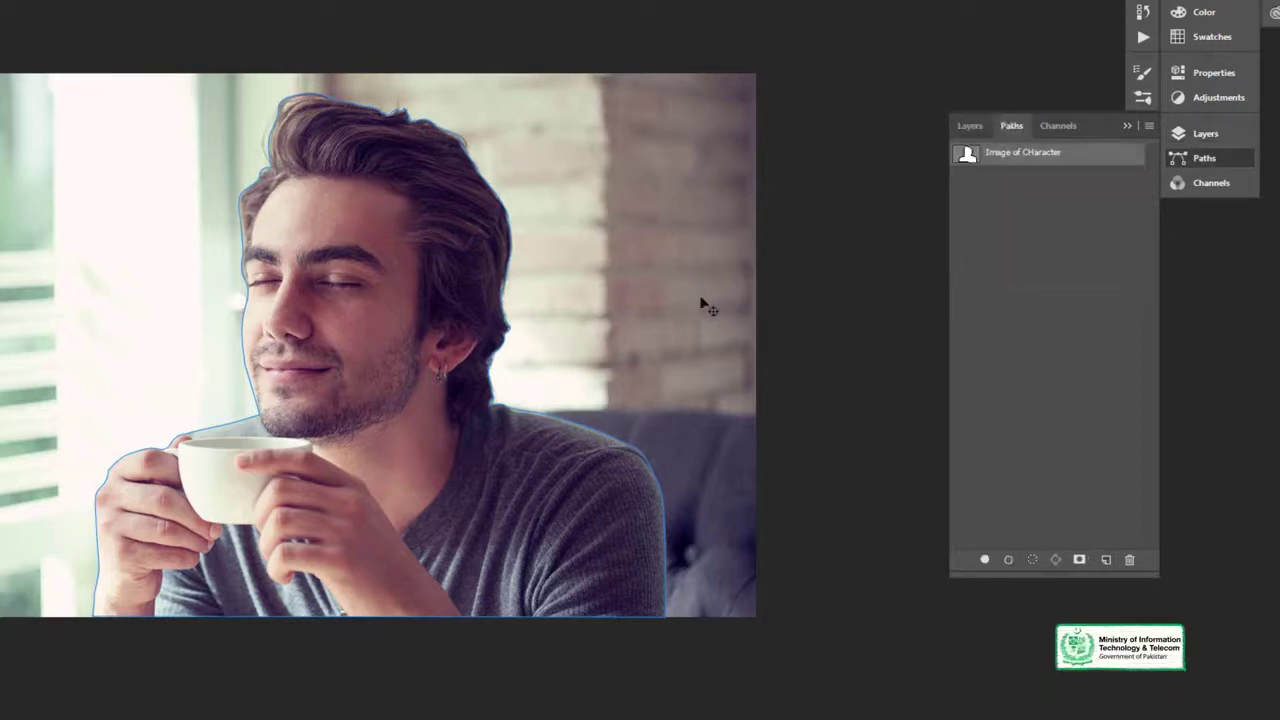
- Convert the 'Image of CHaracter' path into a selection with a 2-pixel feather radius
right_click(1052, 158)
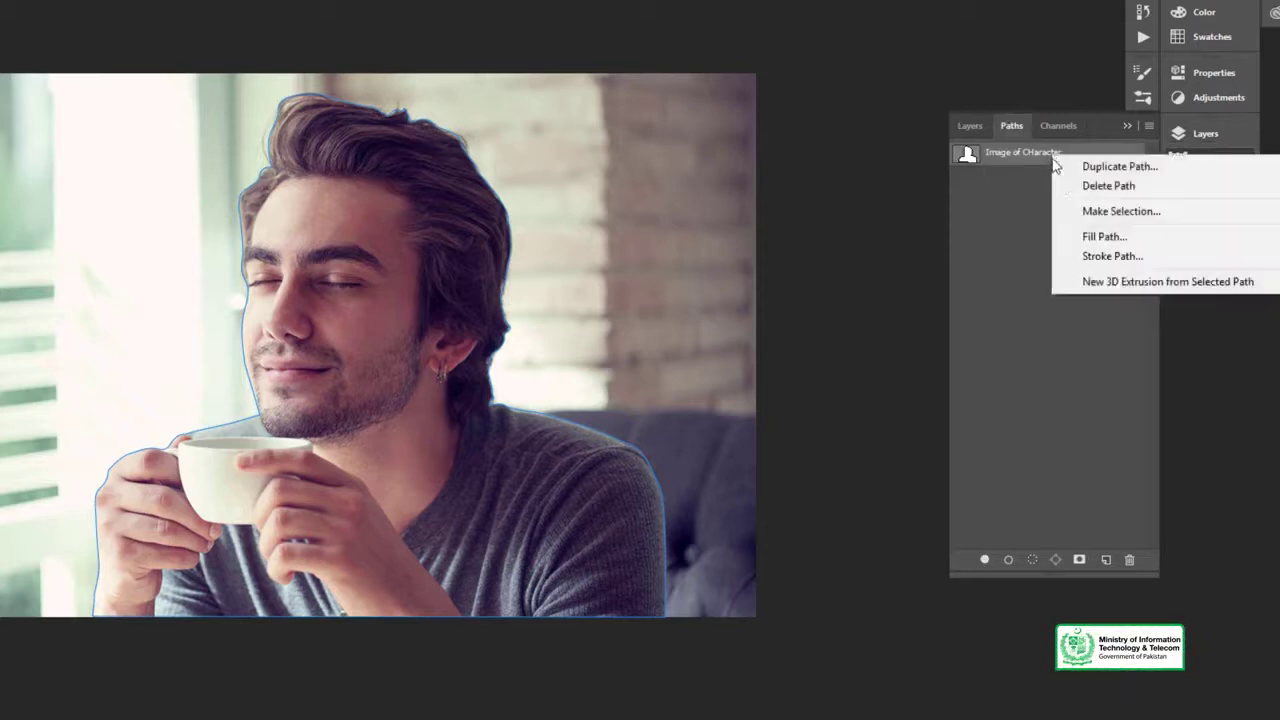
left_click(1107, 211)
mouse_move(526, 157)
left_mouse_down()
mouse_move(803, 77)
mouse_move(852, 80)
left_mouse_up()
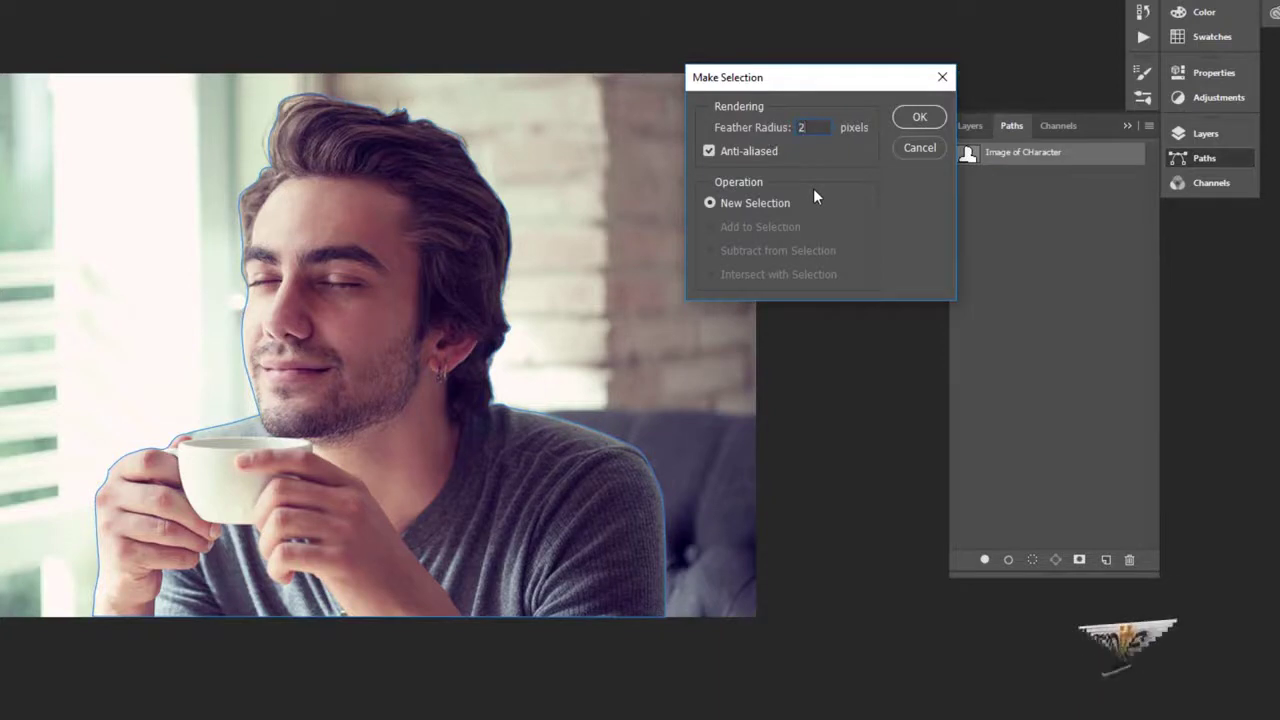
type("2")
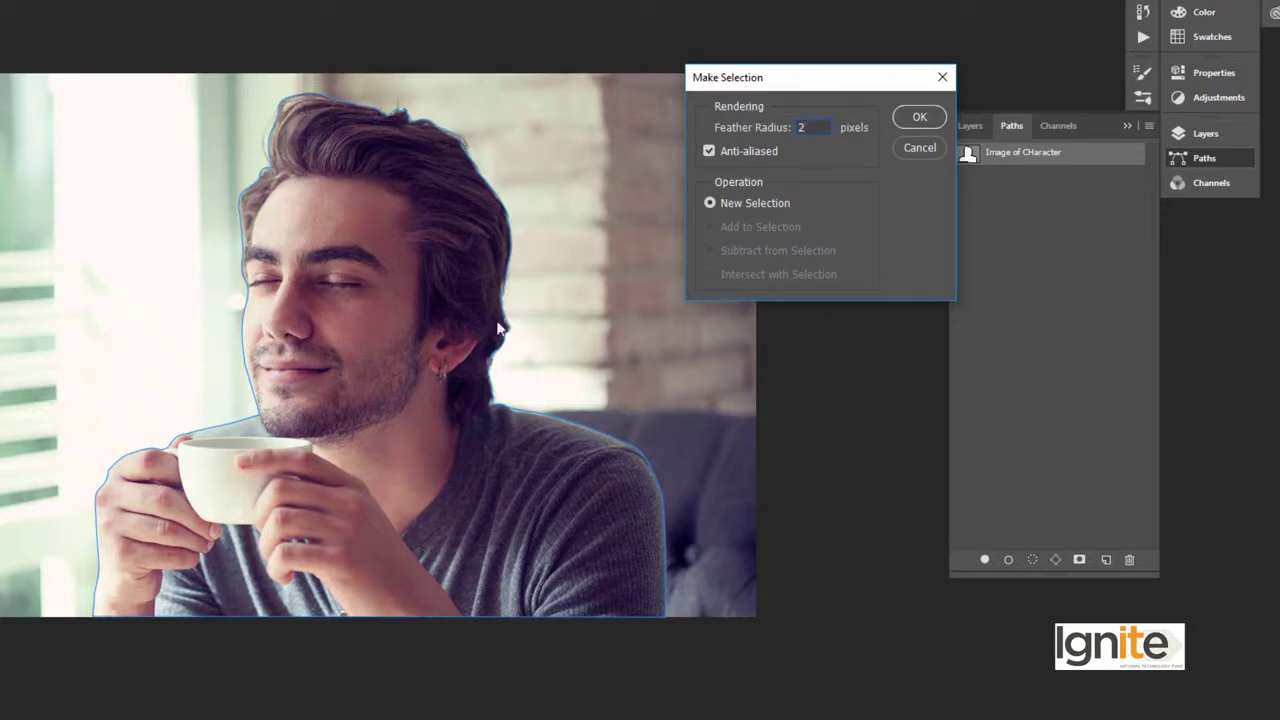
left_click(913, 117)
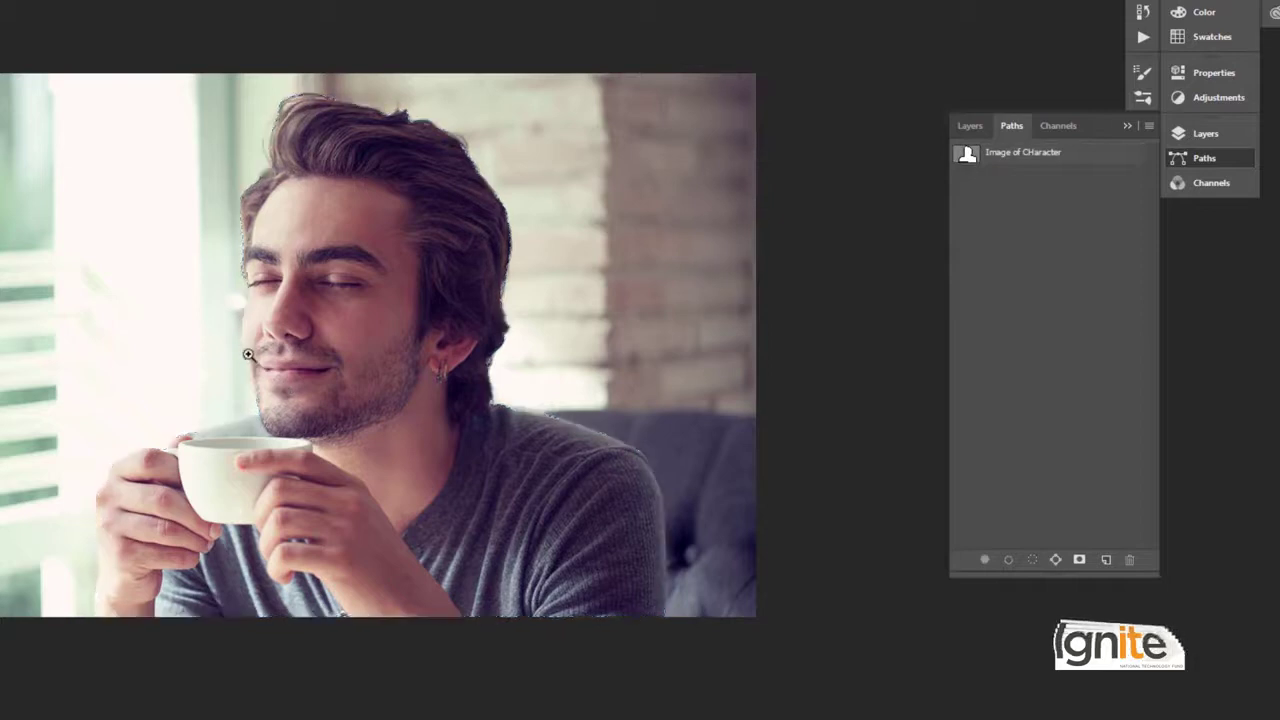
scroll(248, 354, "up", 5)
scroll(388, 190, "down", 3)
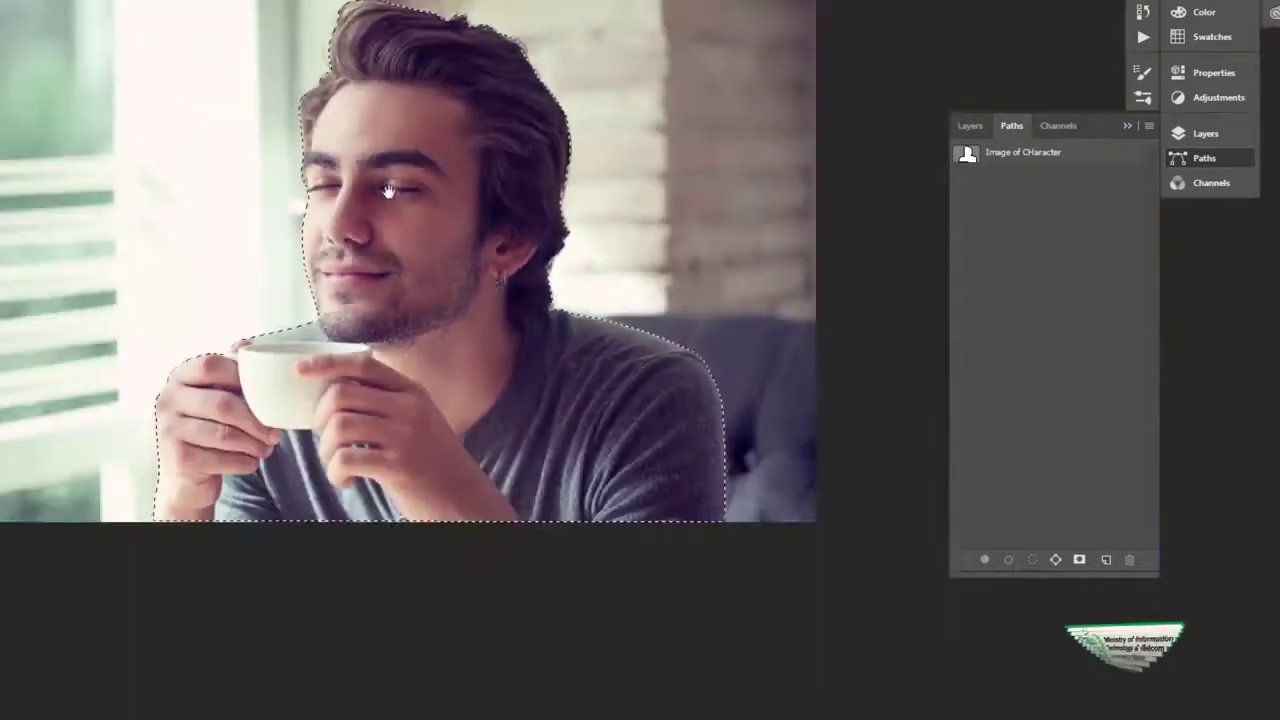
left_click_drag(388, 190, 334, 260)
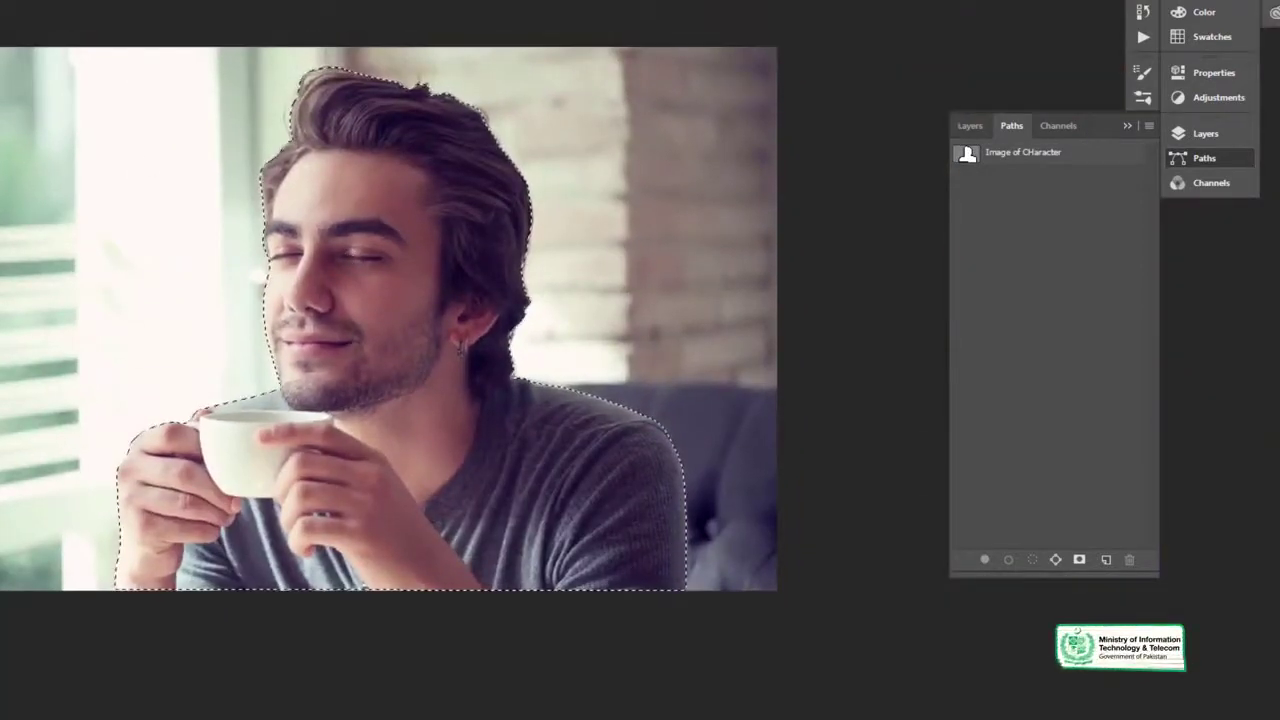
- Invert the selection, delete the surrounding background from the layer, and deselect
key("ctrl+shift+i")
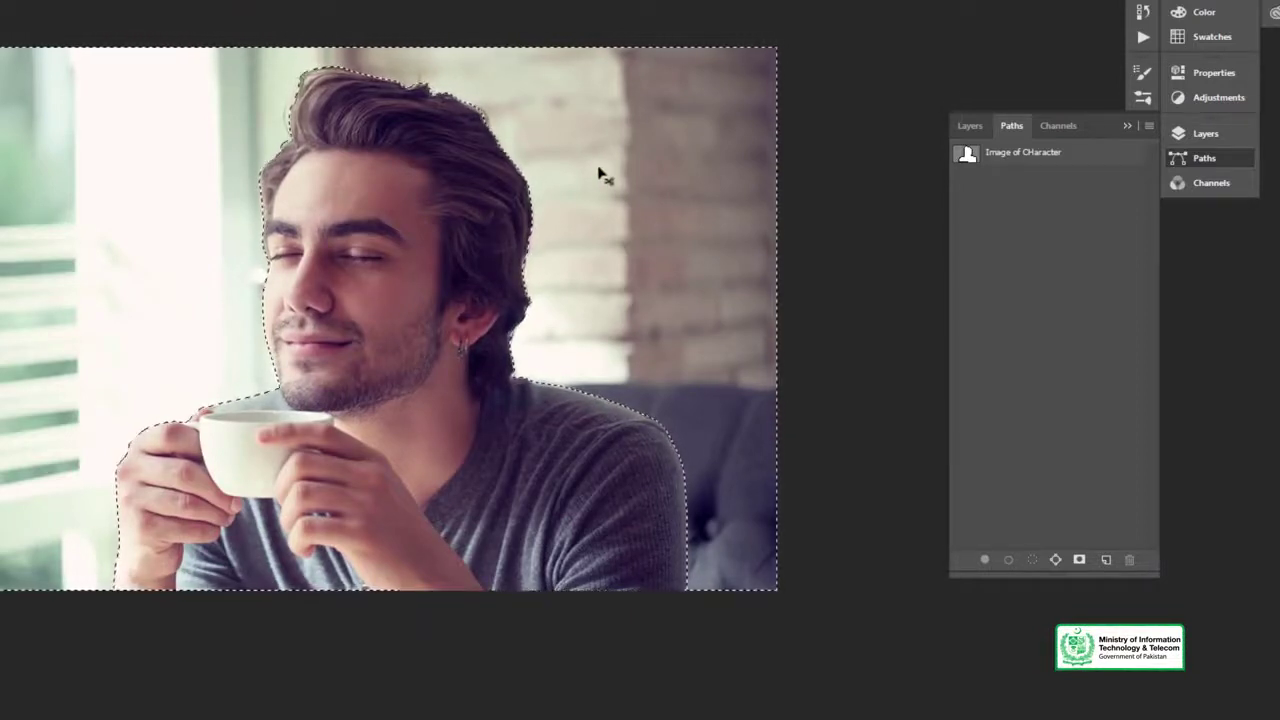
left_click(966, 125)
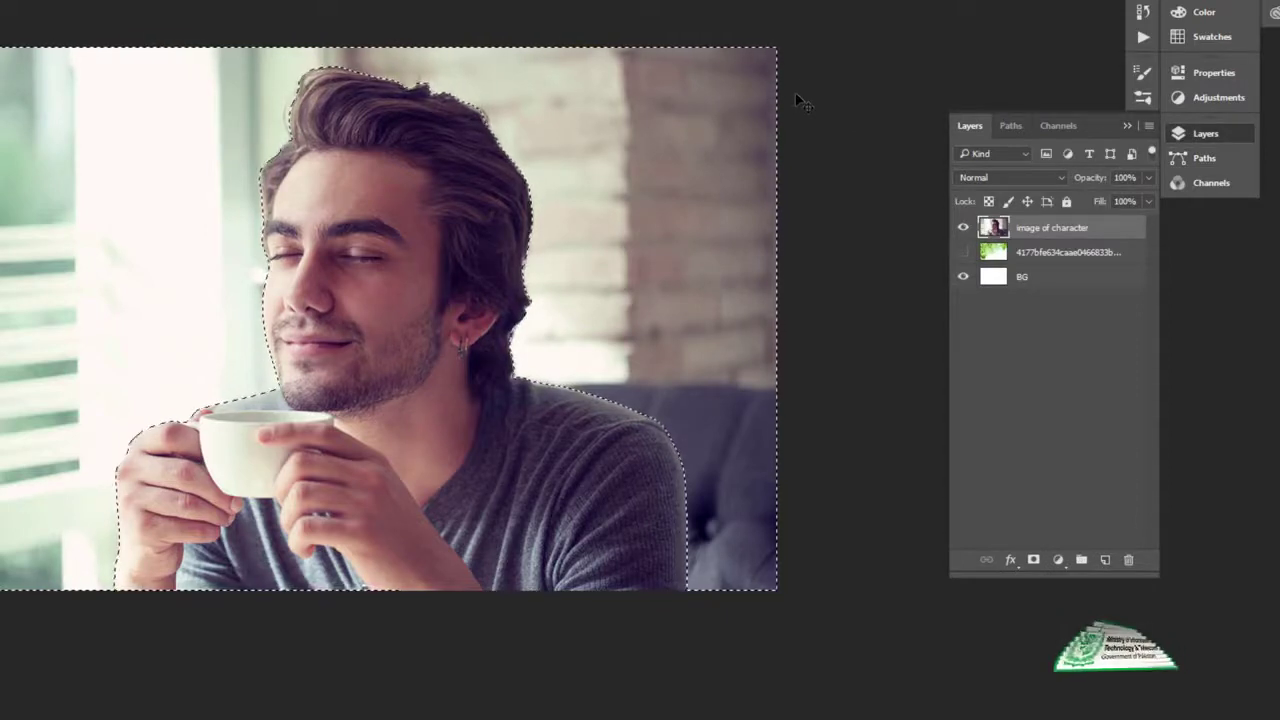
key("Delete")
key("ctrl+d")
scroll(382, 234, "up", 2)
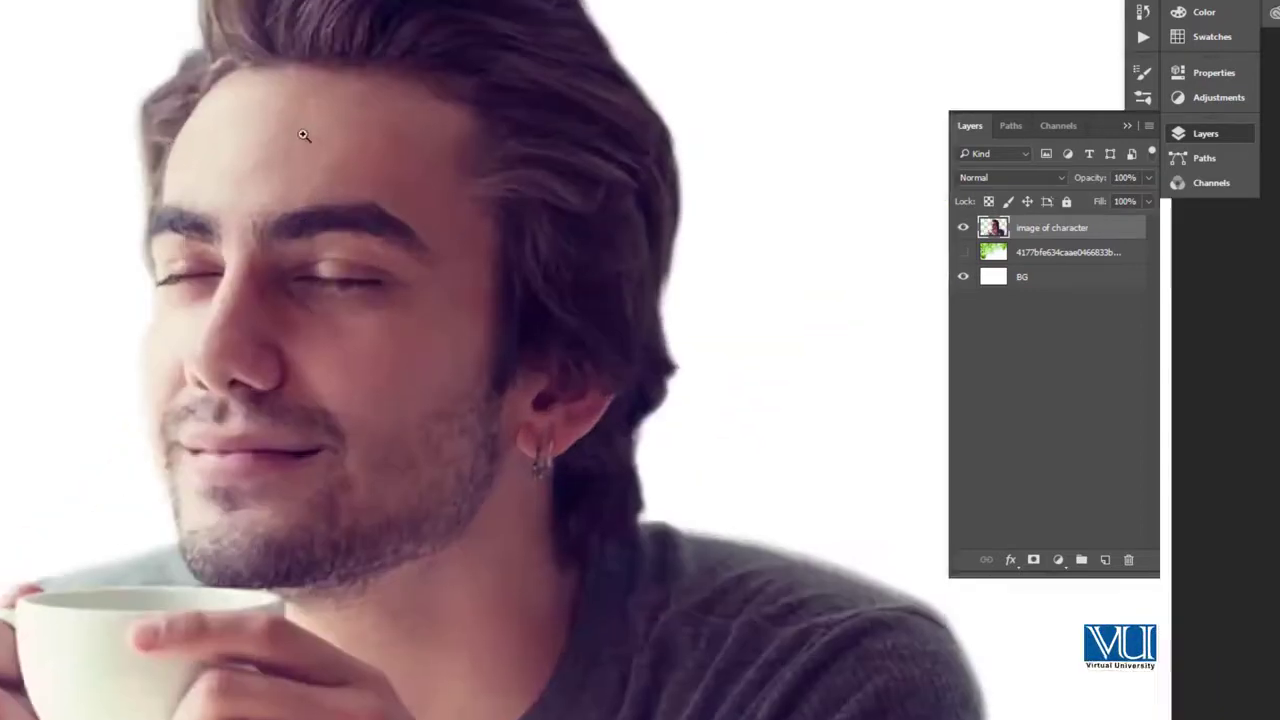
scroll(243, 106, "up", 2)
scroll(246, 352, "up", 2)
scroll(215, 168, "up", 1)
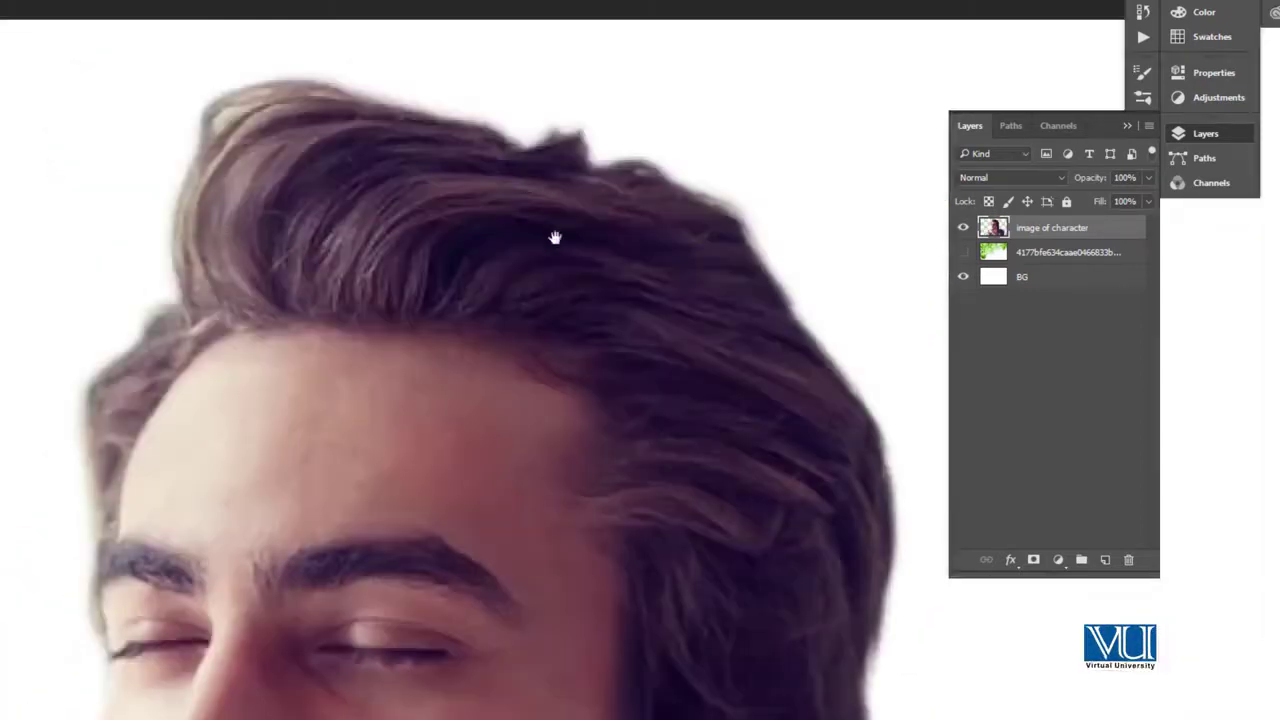
left_click_drag(555, 237, 371, 234)
left_click_drag(567, 396, 440, 272)
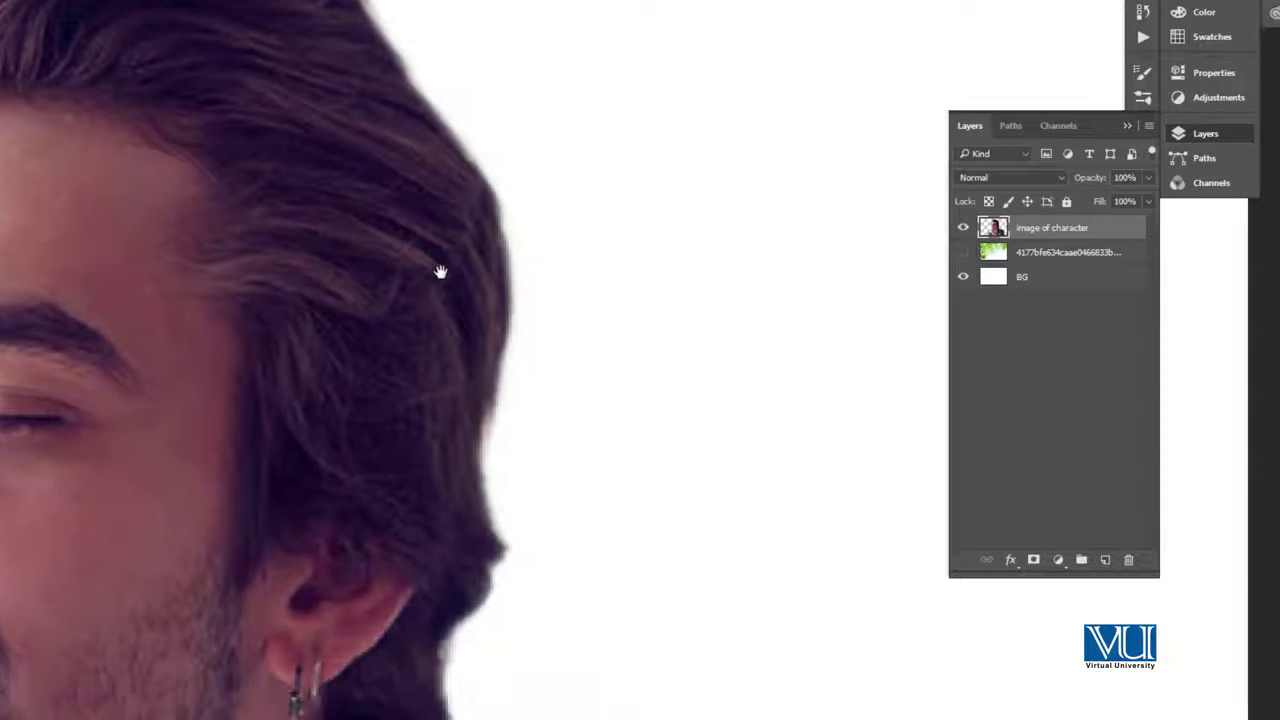
left_click_drag(435, 525, 494, 322)
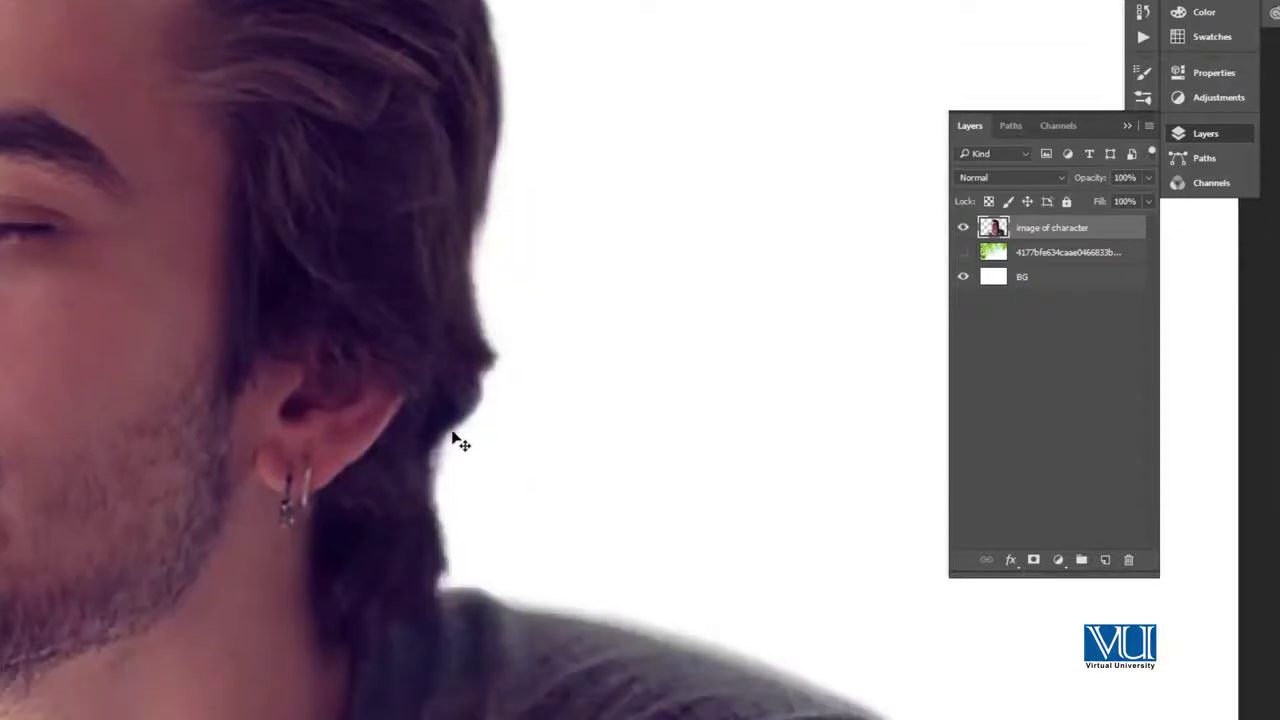
left_click_drag(356, 449, 357, 331)
left_click_drag(706, 497, 503, 200)
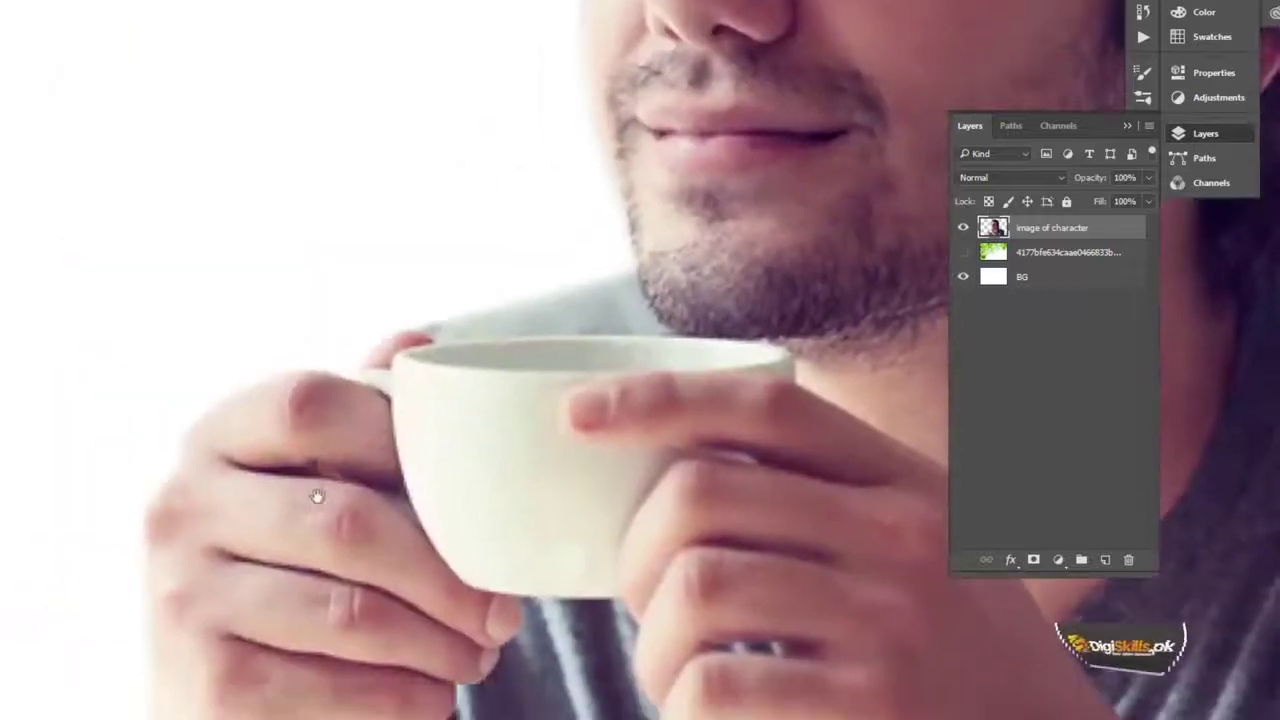
scroll(214, 486, "up", 5)
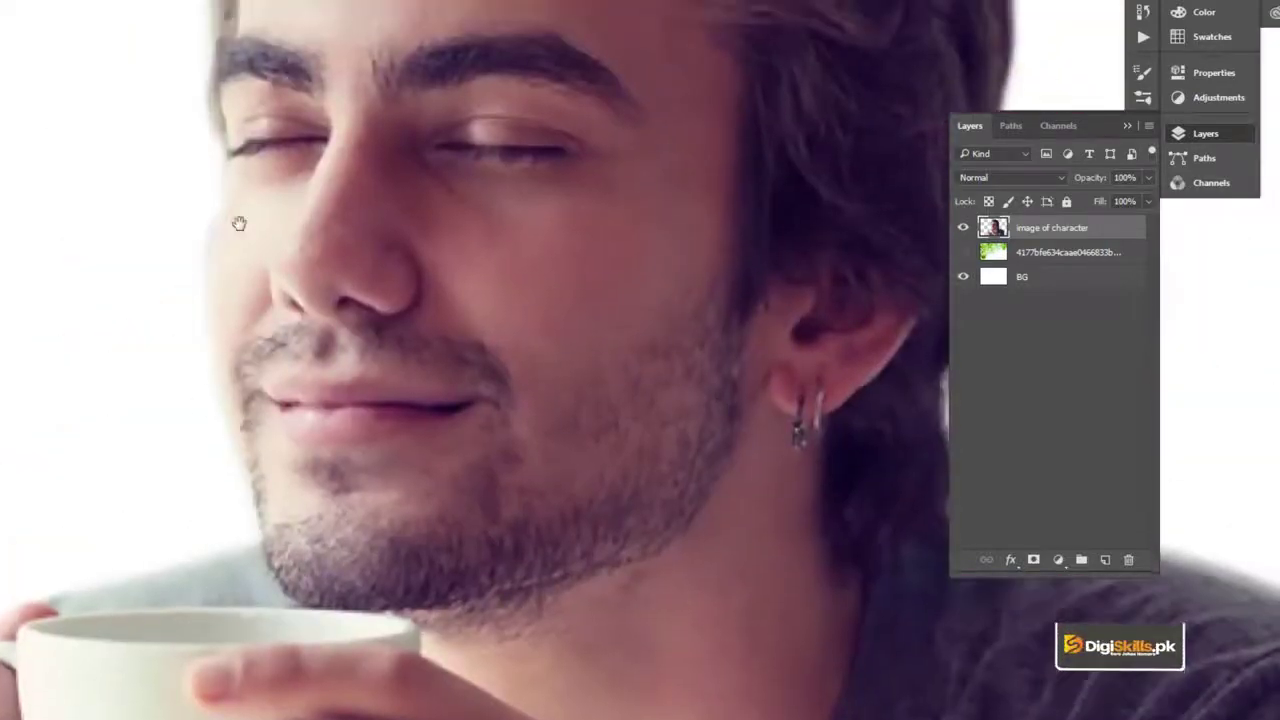
scroll(237, 220, "up", 5)
left_click_drag(283, 238, 179, 389)
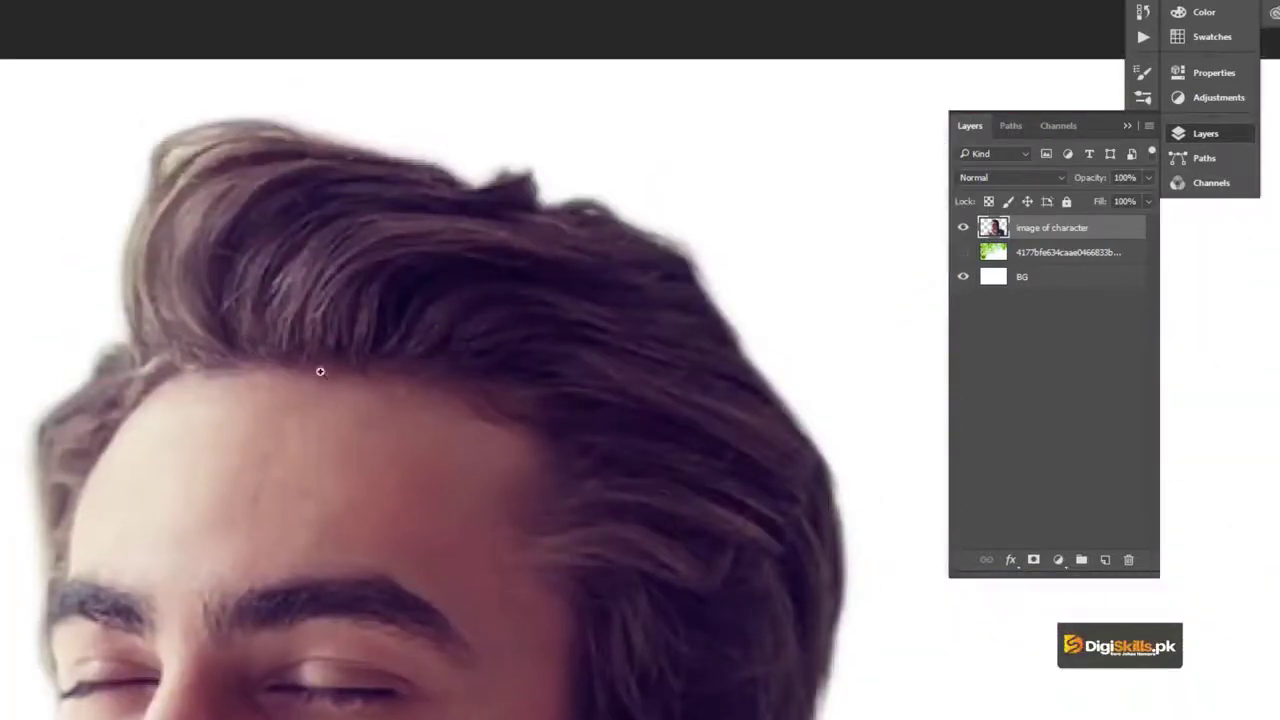
scroll(320, 371, "down", 3)
scroll(400, 486, "down", 3)
left_click_drag(364, 578, 364, 353)
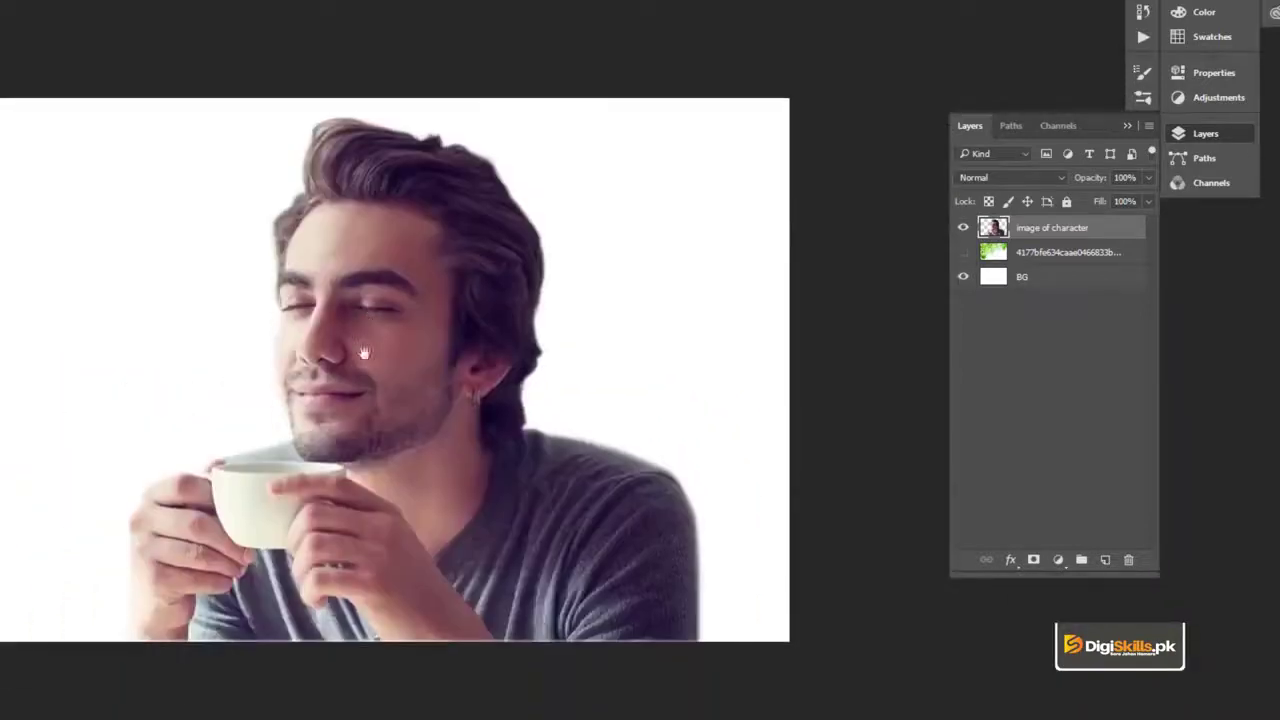
scroll(347, 338, "up", 2)
scroll(349, 333, "up", 2)
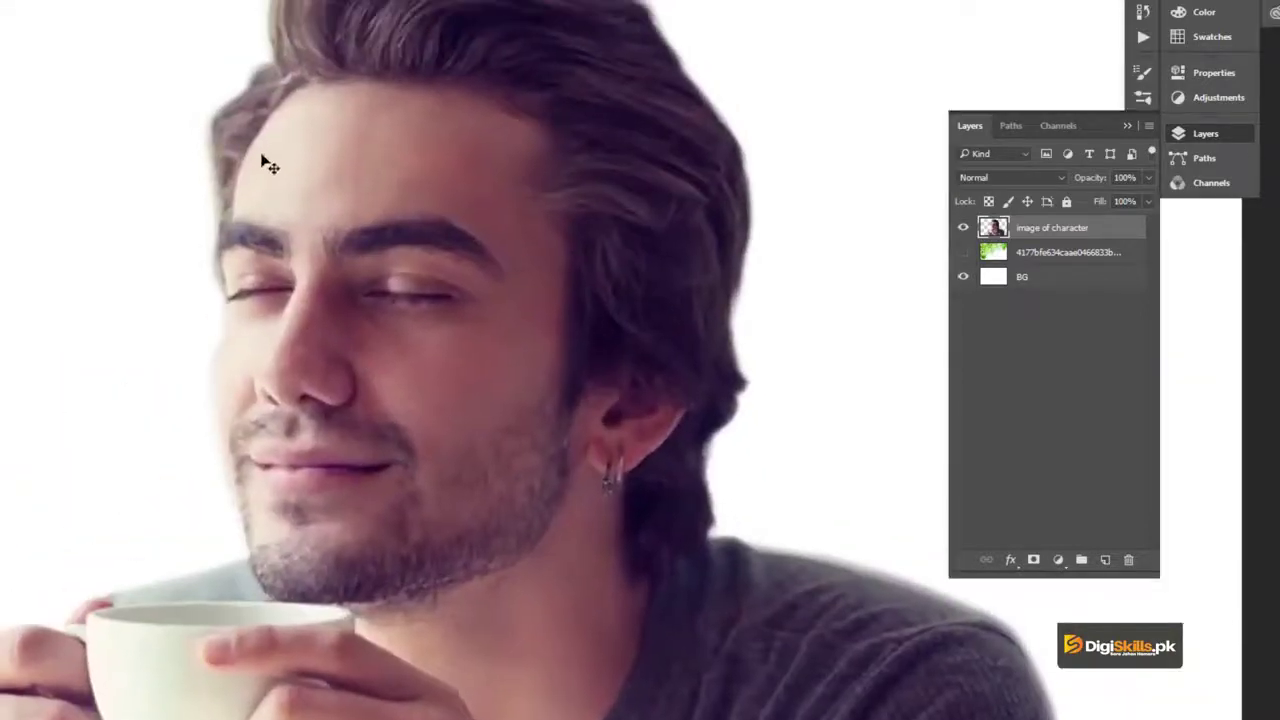
scroll(317, 307, "down", 3)
scroll(340, 282, "up", 2)
scroll(342, 238, "up", 1)
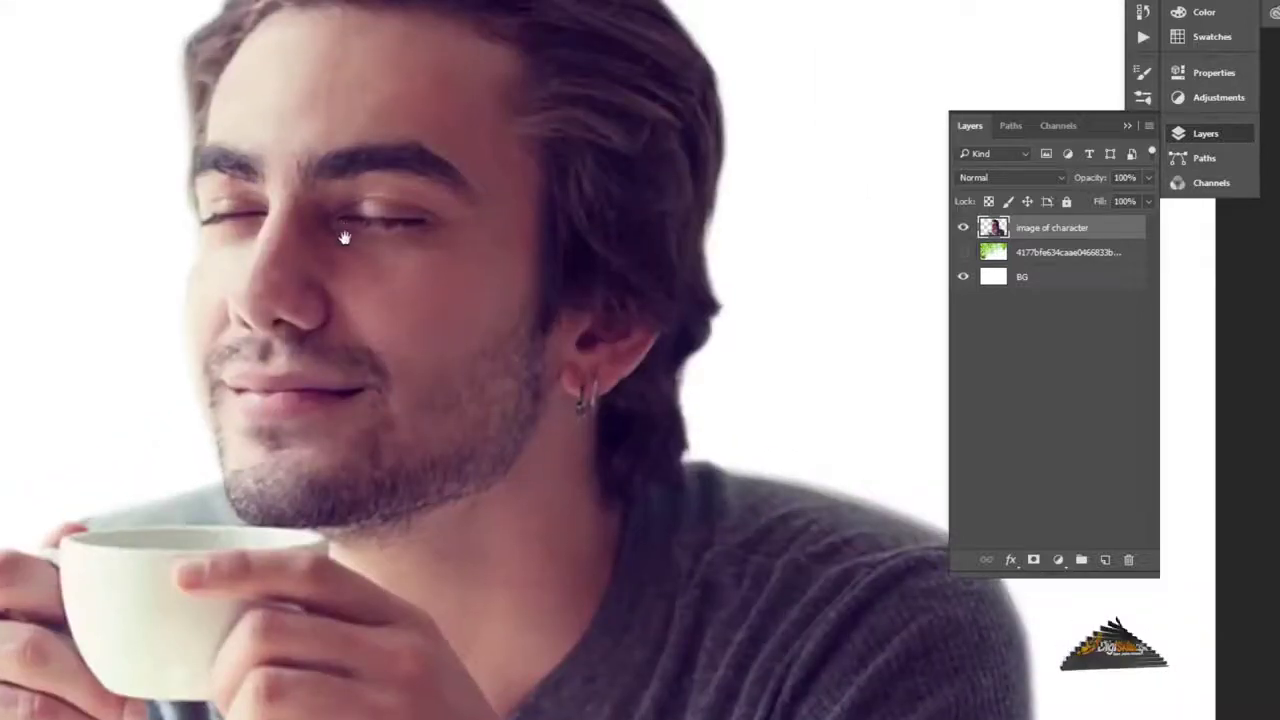
scroll(347, 277, "up", 1)
scroll(343, 275, "down", 1)
scroll(340, 250, "down", 3)
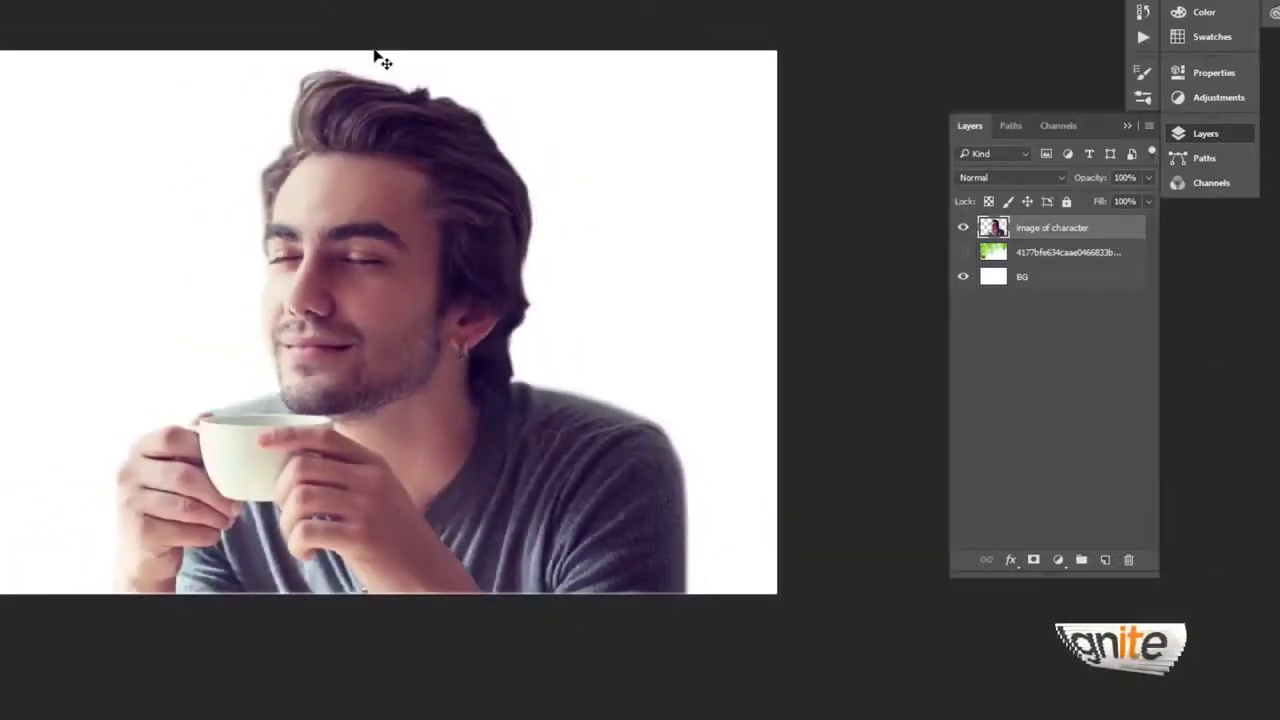
scroll(287, 54, "up", 2)
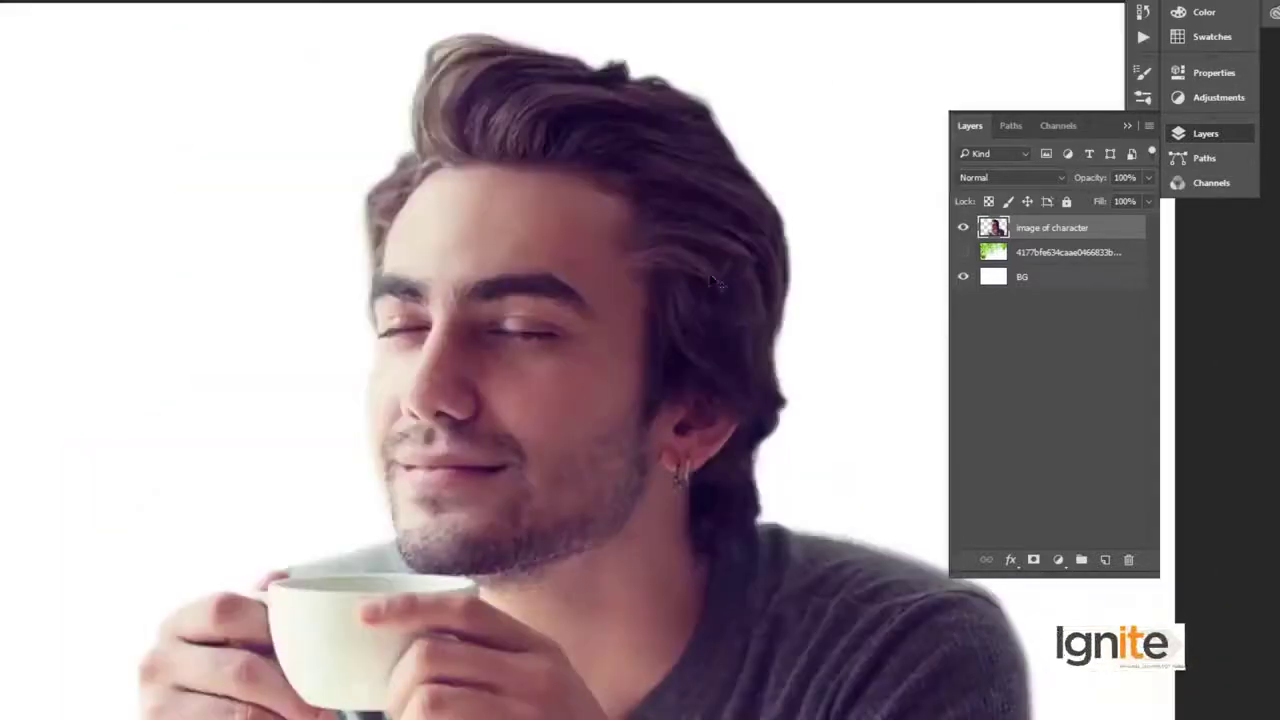
- Show the green leaf layer, fit the view, and select the 'image of character' layer
left_click(986, 262)
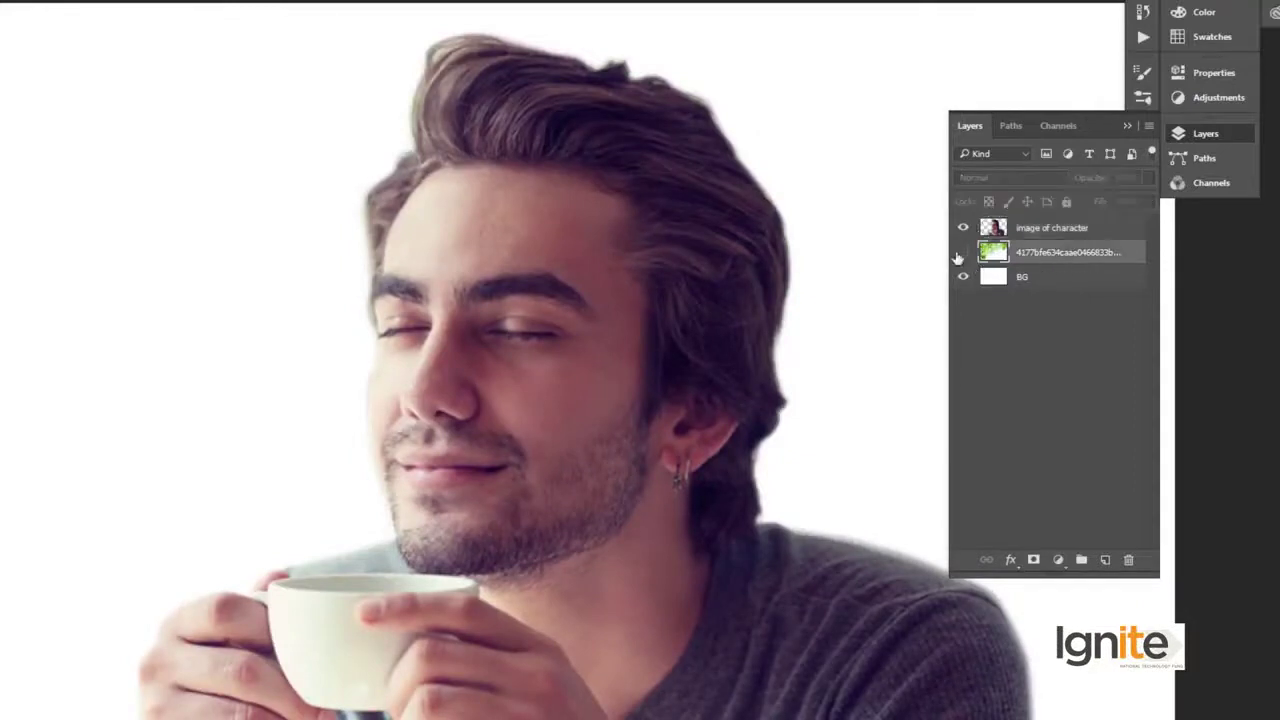
left_click(964, 254)
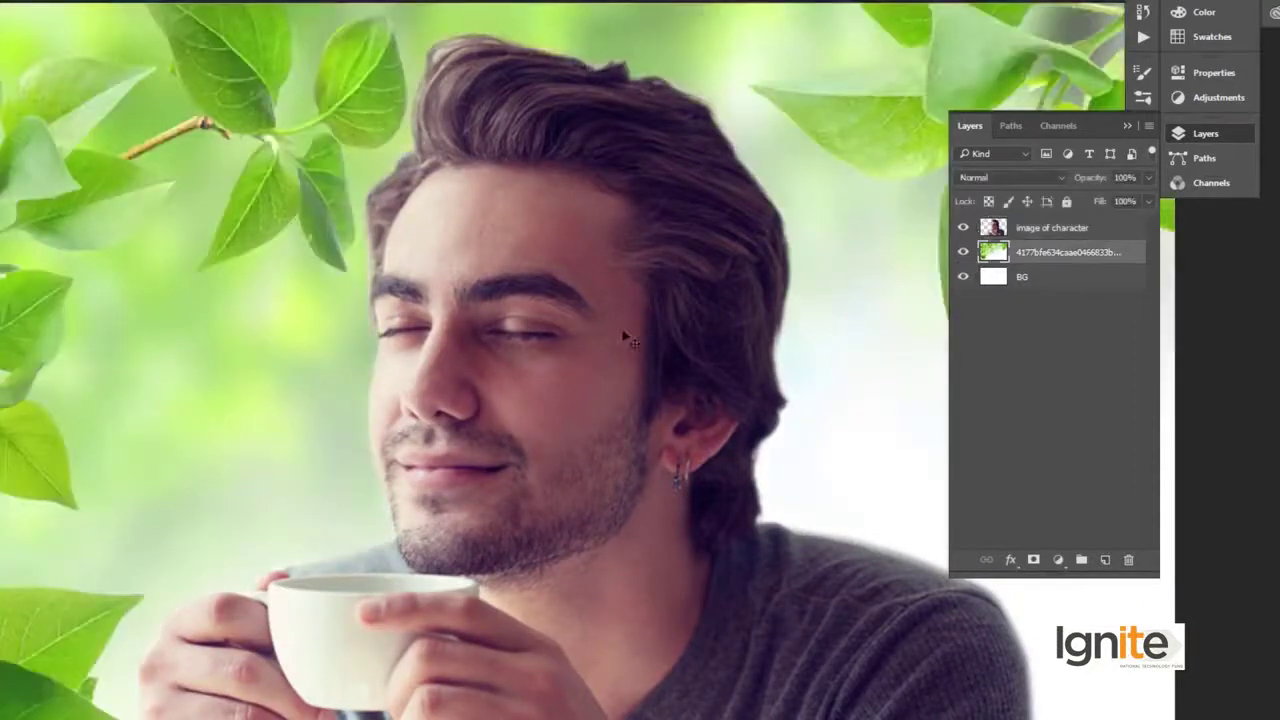
key("ctrl+0")
left_click_drag(599, 339, 513, 291)
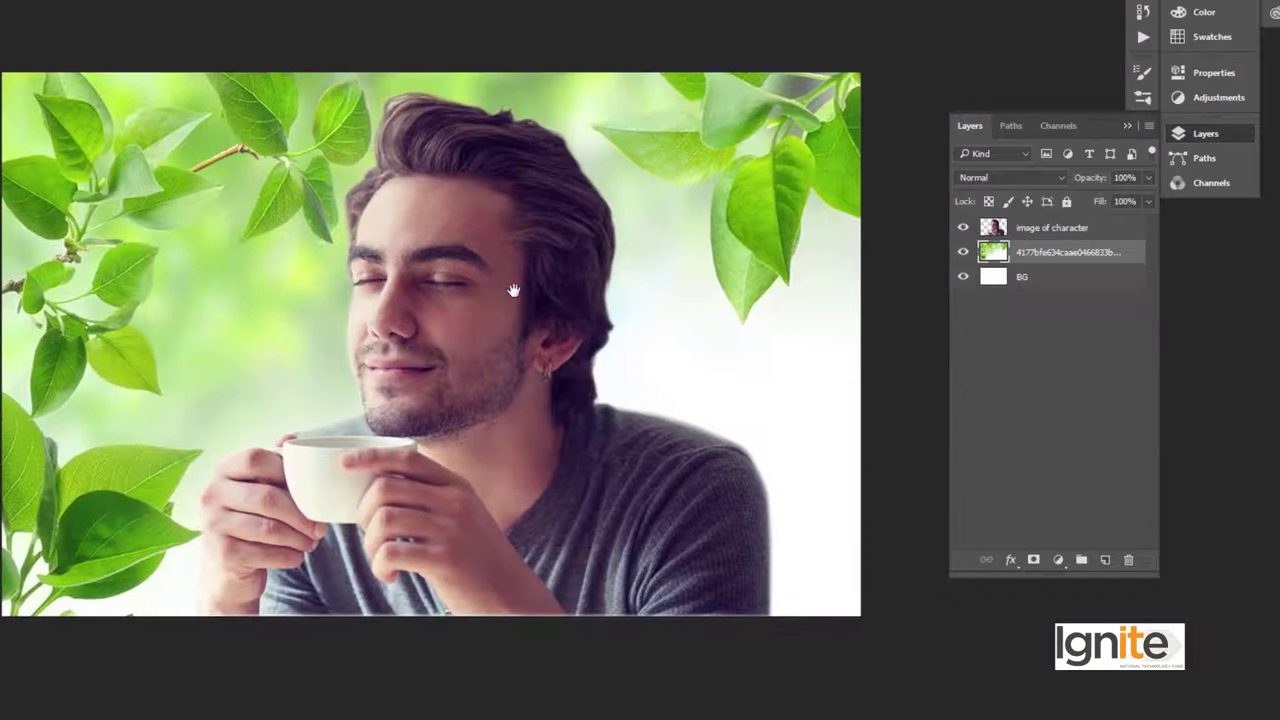
left_click(458, 293)
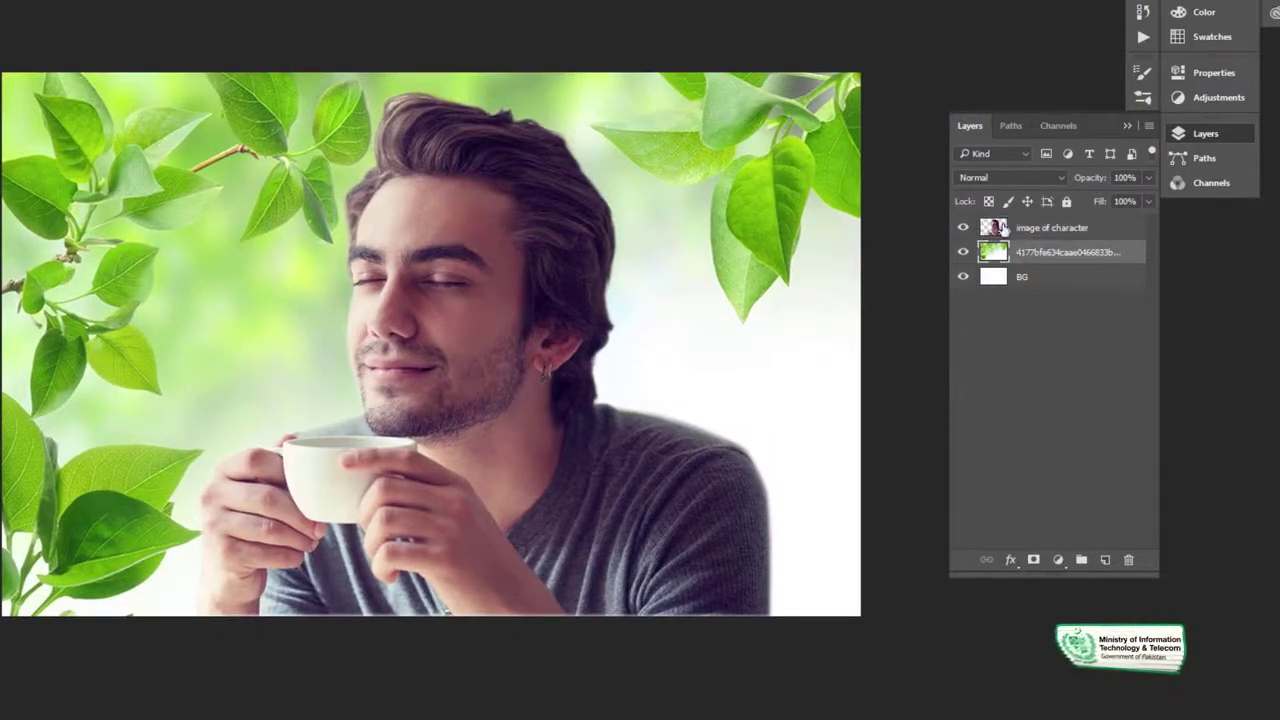
left_click_drag(477, 253, 522, 255)
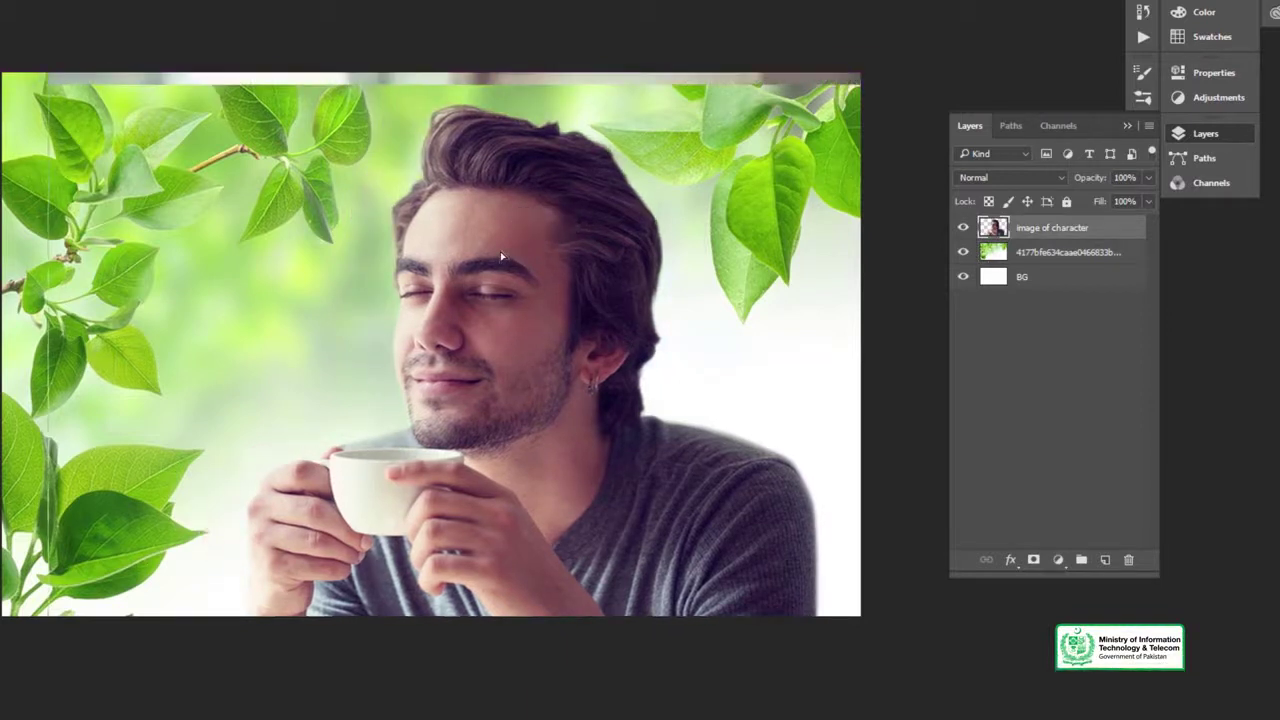
key("ctrl+z")
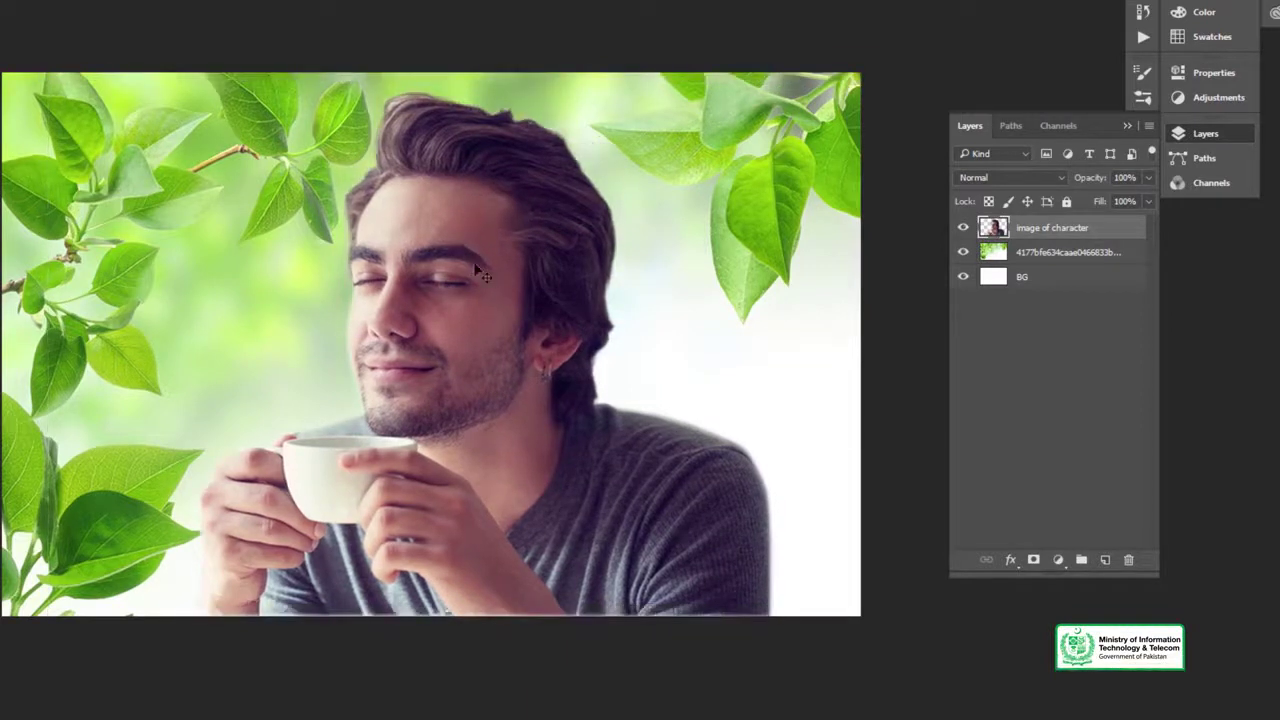
- Scale the man's cut-out down with Free Transform and place him lower, nearer the centre
left_click_drag(420, 268, 413, 337)
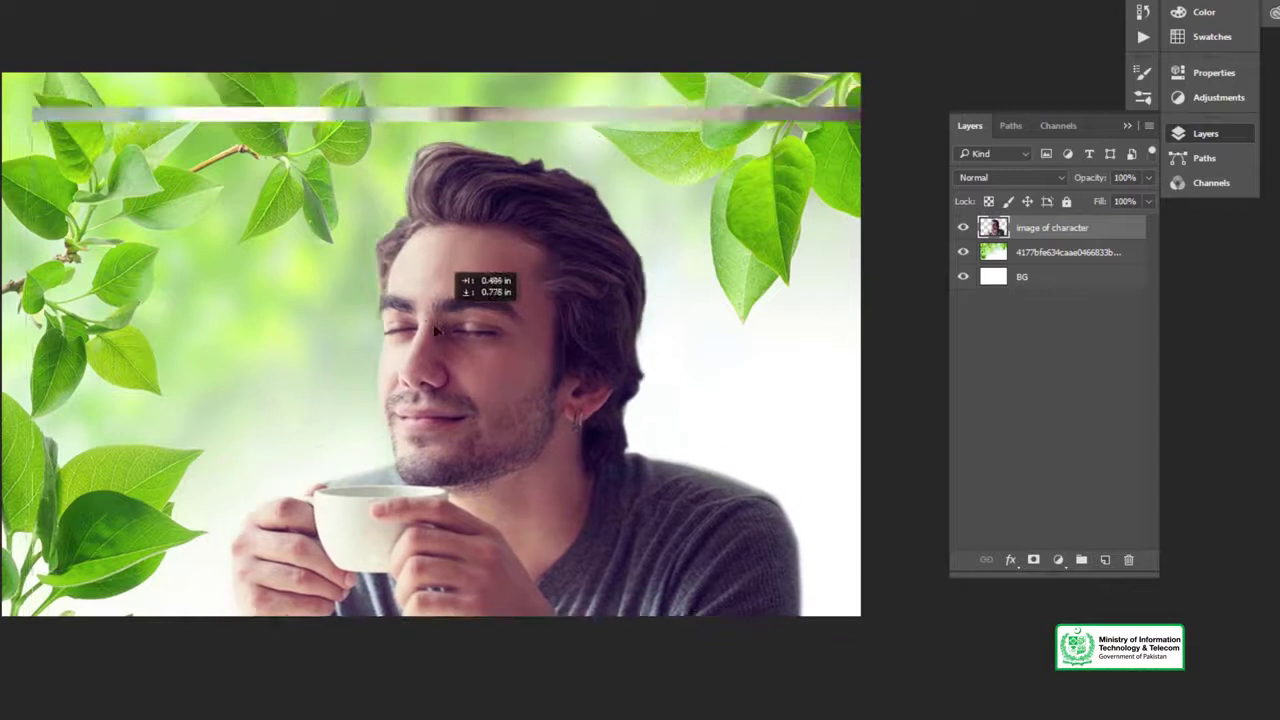
key("ctrl+t")
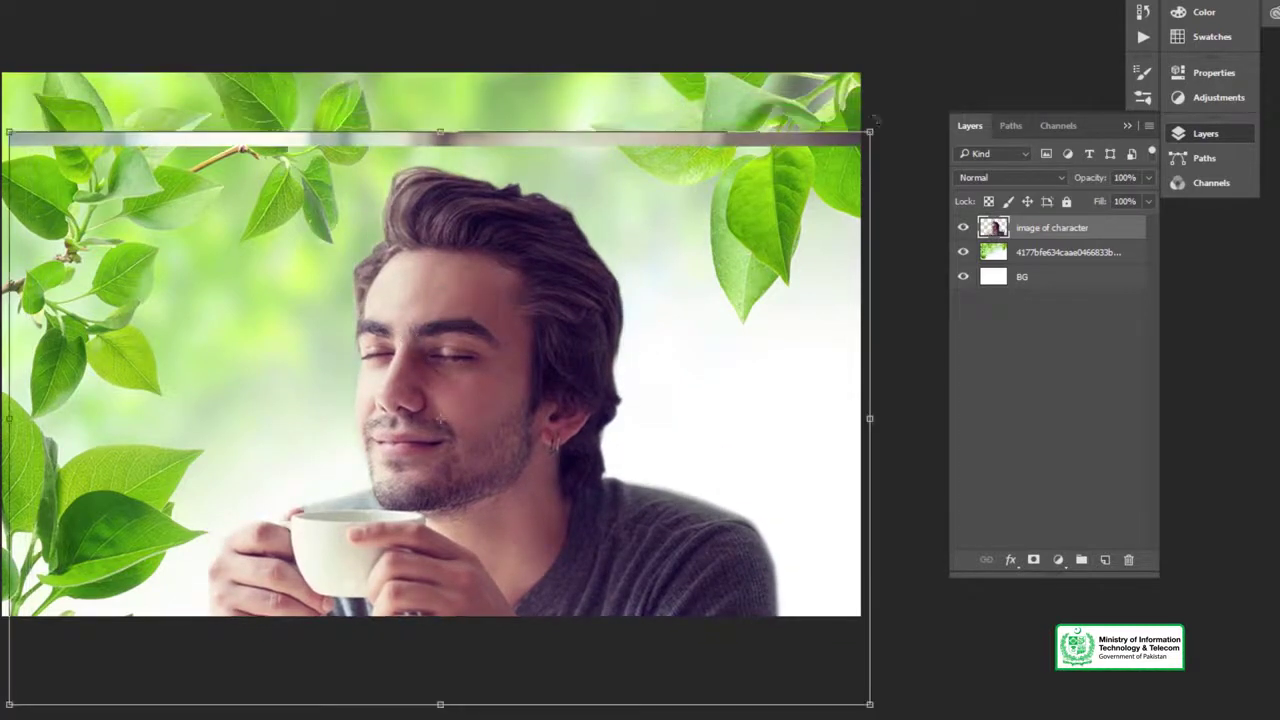
mouse_move(868, 128)
left_mouse_down()
mouse_move(703, 185)
mouse_move(705, 235)
left_mouse_up()
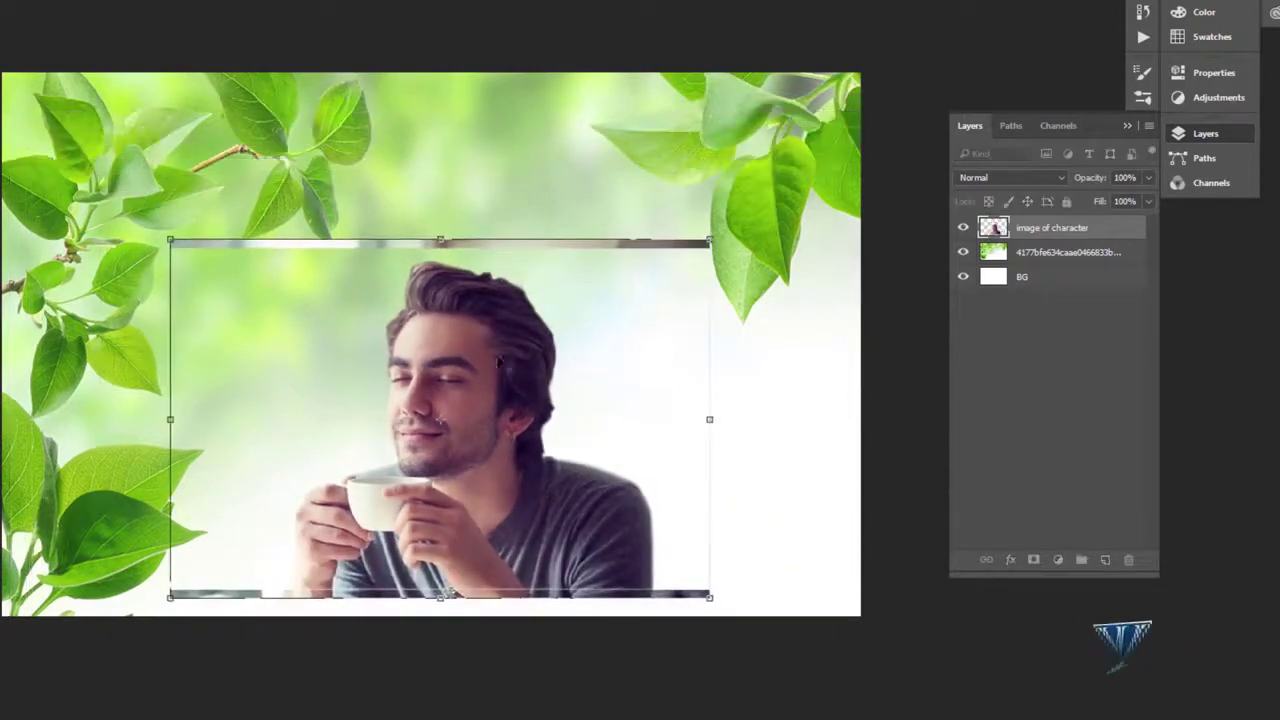
left_click_drag(457, 393, 535, 323)
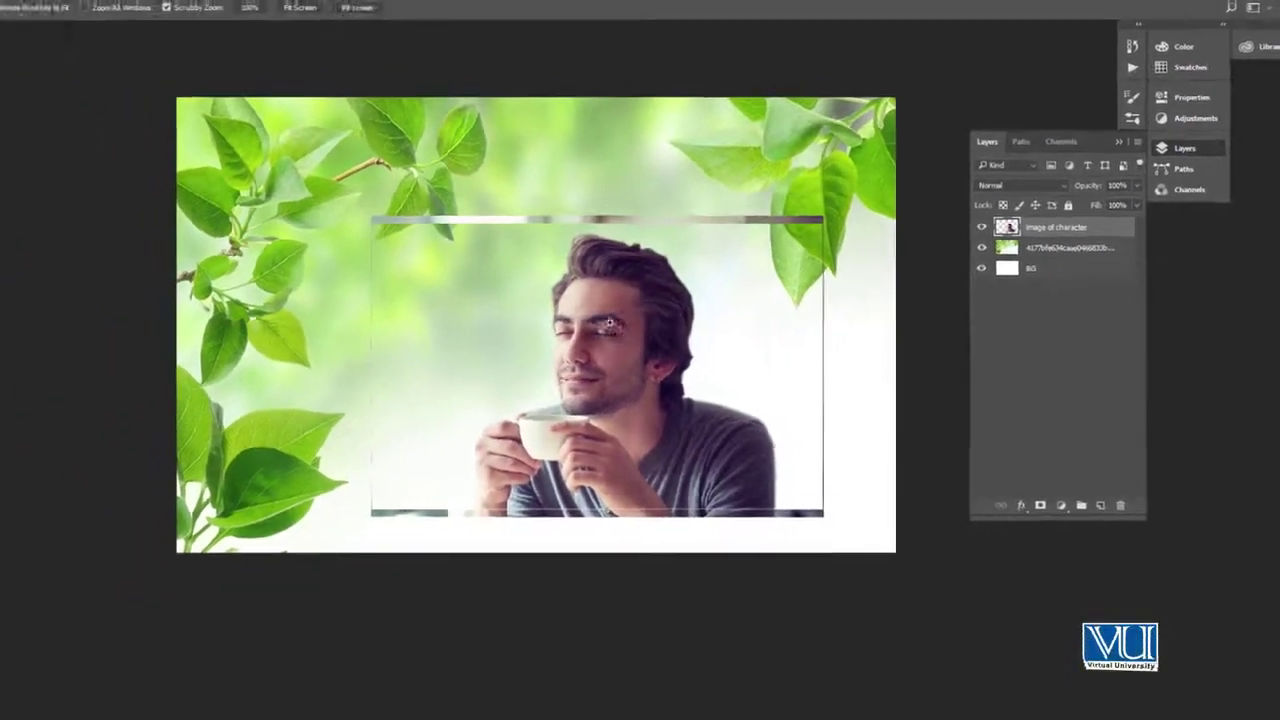
key("Return")
left_click(660, 302)
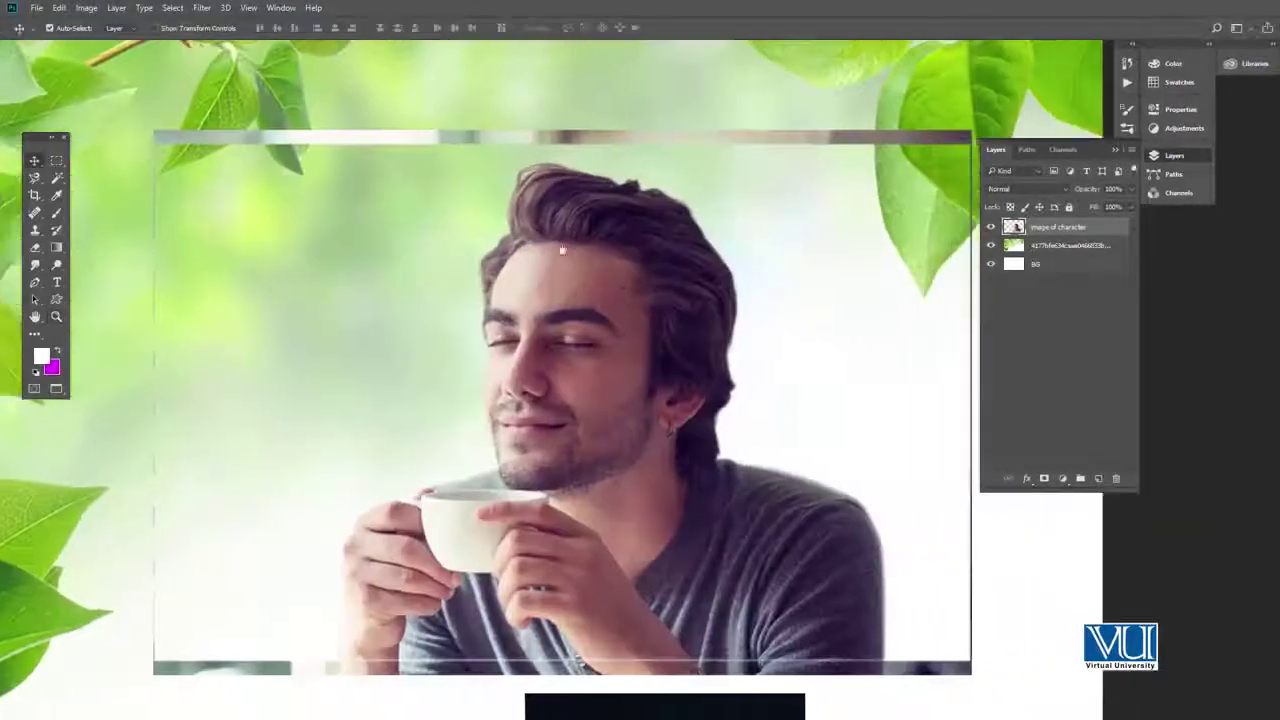
key("v")
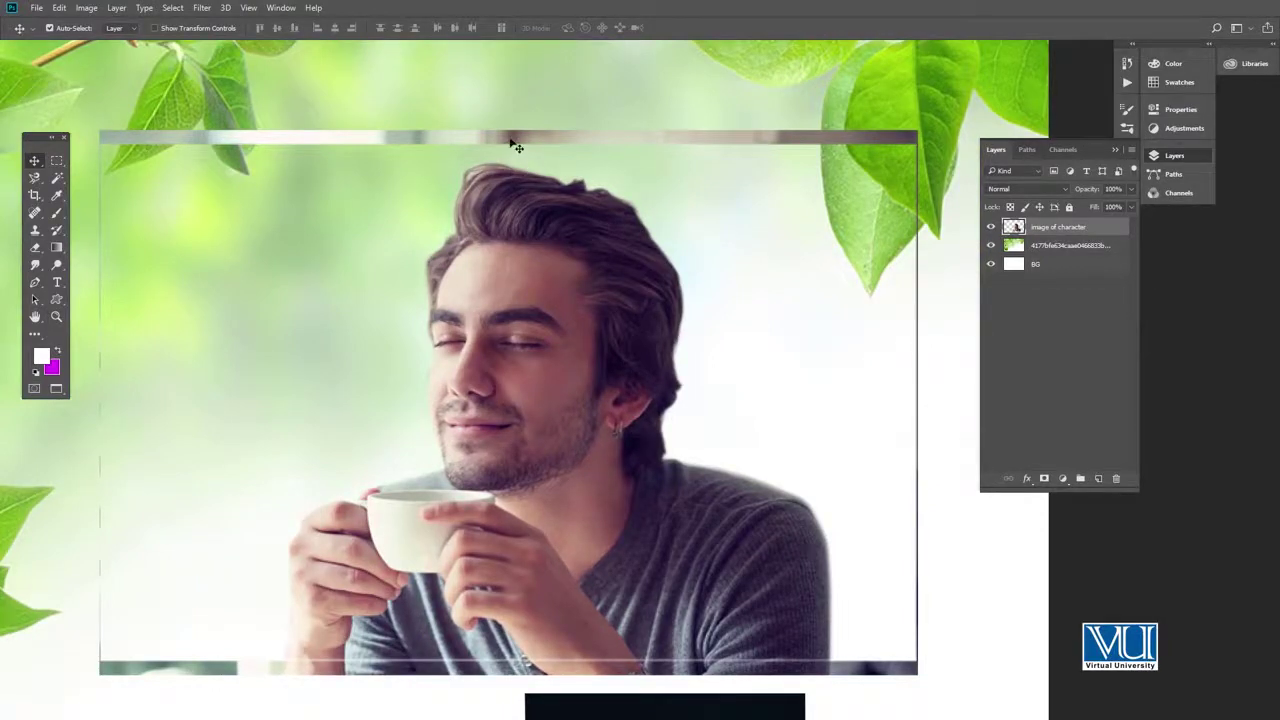
- Select and remove the stray strip along the top edge of the man's layer
right_click(57, 167)
left_click(130, 160)
left_click_drag(80, 101, 948, 148)
key("v")
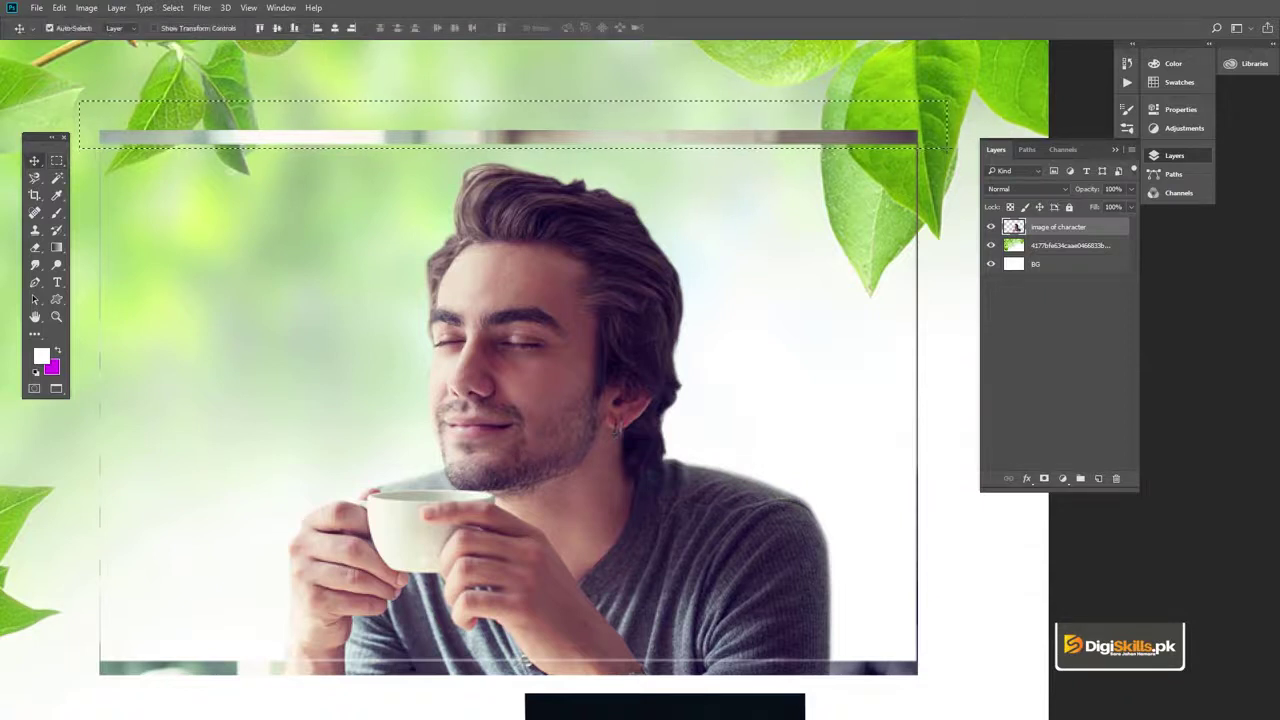
- Delete the leftover strip along the bottom edge and deselect
left_click_drag(518, 250, 477, 129)
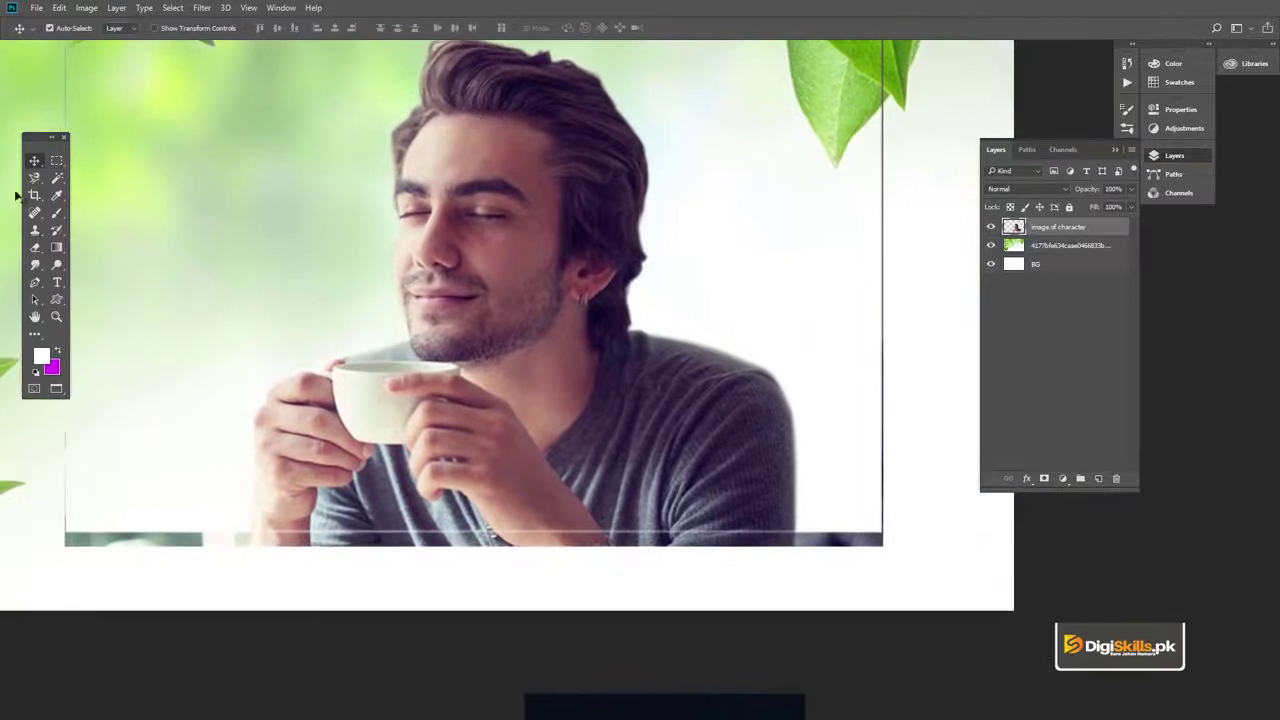
left_click(57, 160)
mouse_move(42, 565)
left_mouse_down()
mouse_move(669, 593)
mouse_move(966, 532)
left_mouse_up()
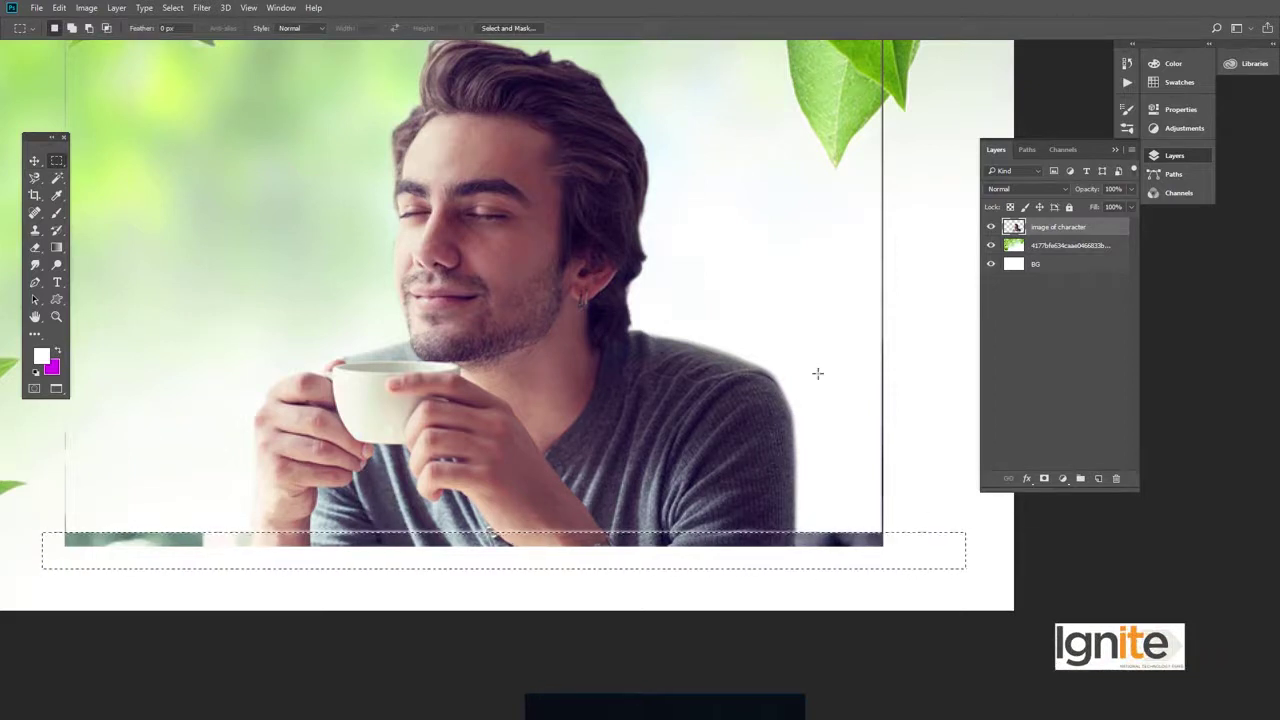
key("v")
key("Delete")
key("ctrl+d")
- Remove the stray strip along the right edge of the man's layer
left_click_drag(689, 366, 632, 447)
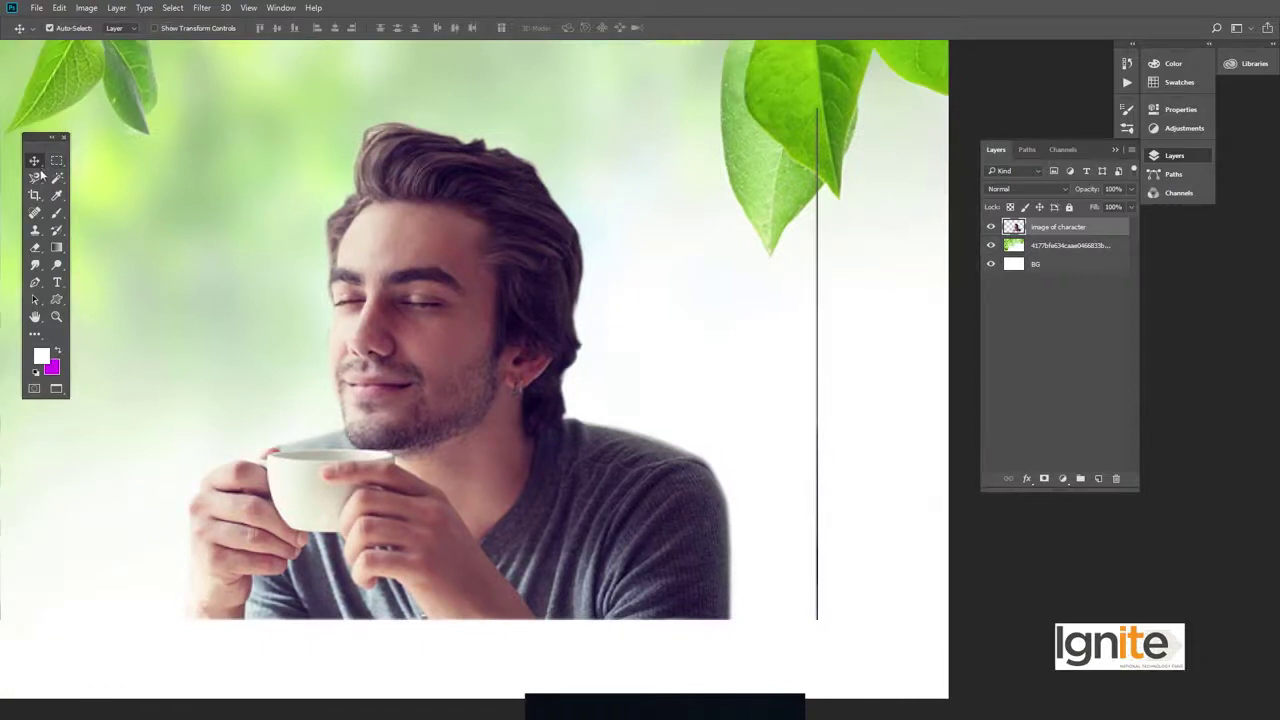
left_click(56, 161)
mouse_move(766, 110)
left_mouse_down()
mouse_move(863, 451)
mouse_move(848, 630)
left_mouse_up()
key("v")
key("ctrl+d")
- Remove the left-edge strip, deselect, and zoom out to see the whole composition
mouse_move(225, 346)
left_mouse_down()
mouse_move(478, 370)
mouse_move(505, 426)
left_mouse_up()
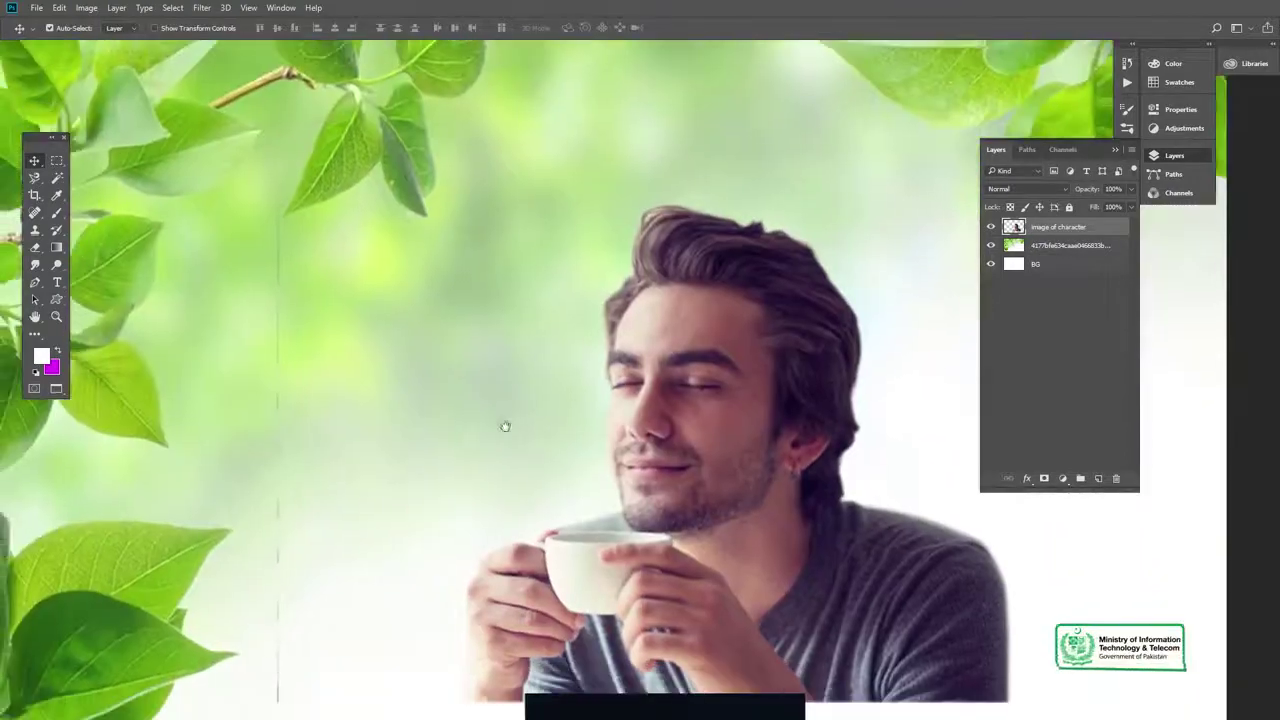
left_click(56, 161)
mouse_move(238, 150)
left_mouse_down()
mouse_move(290, 228)
mouse_move(350, 712)
left_mouse_up()
key("v")
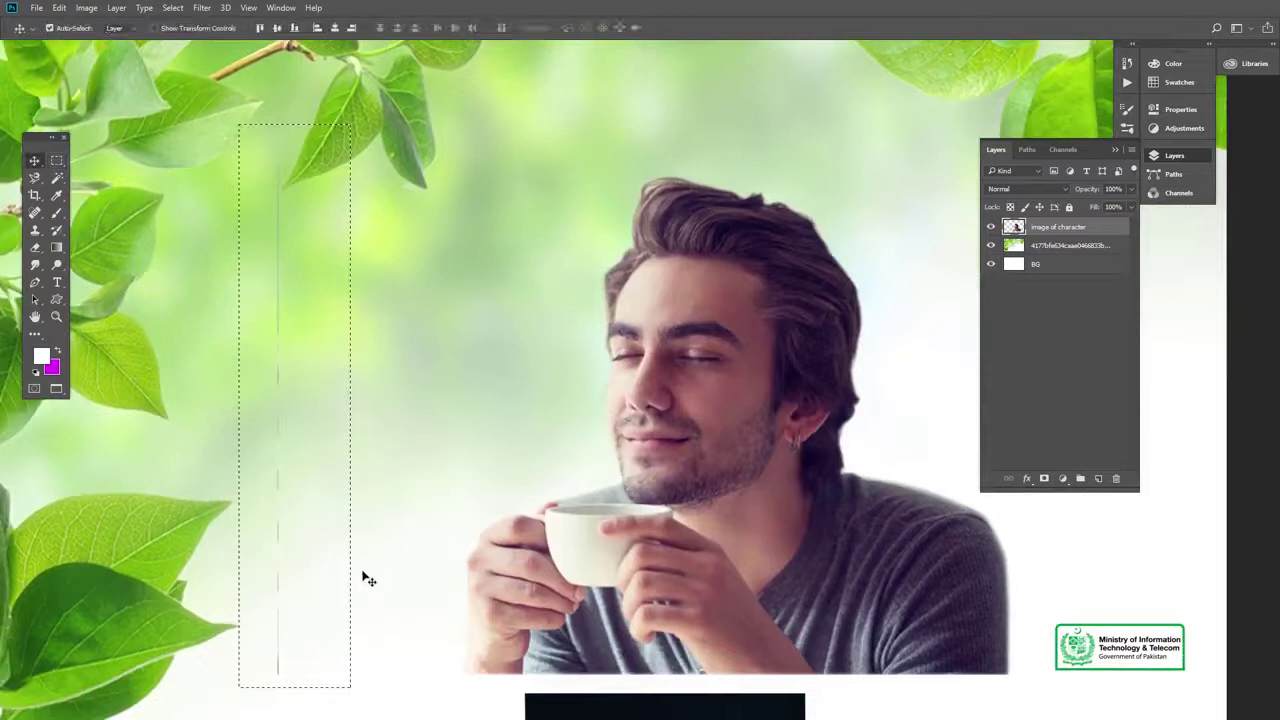
left_click(374, 426)
key("ctrl+d")
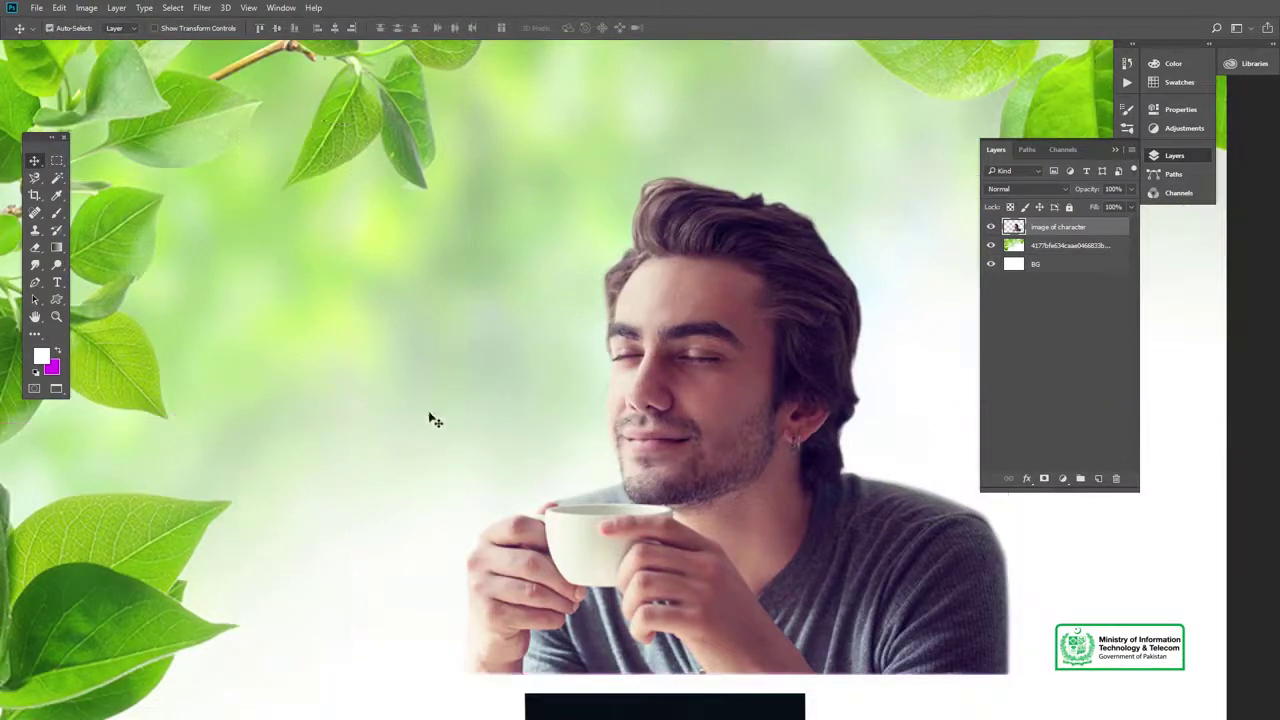
key("ctrl+minus")
mouse_move(652, 379)
left_mouse_down()
mouse_move(522, 357)
mouse_move(520, 393)
left_mouse_up()
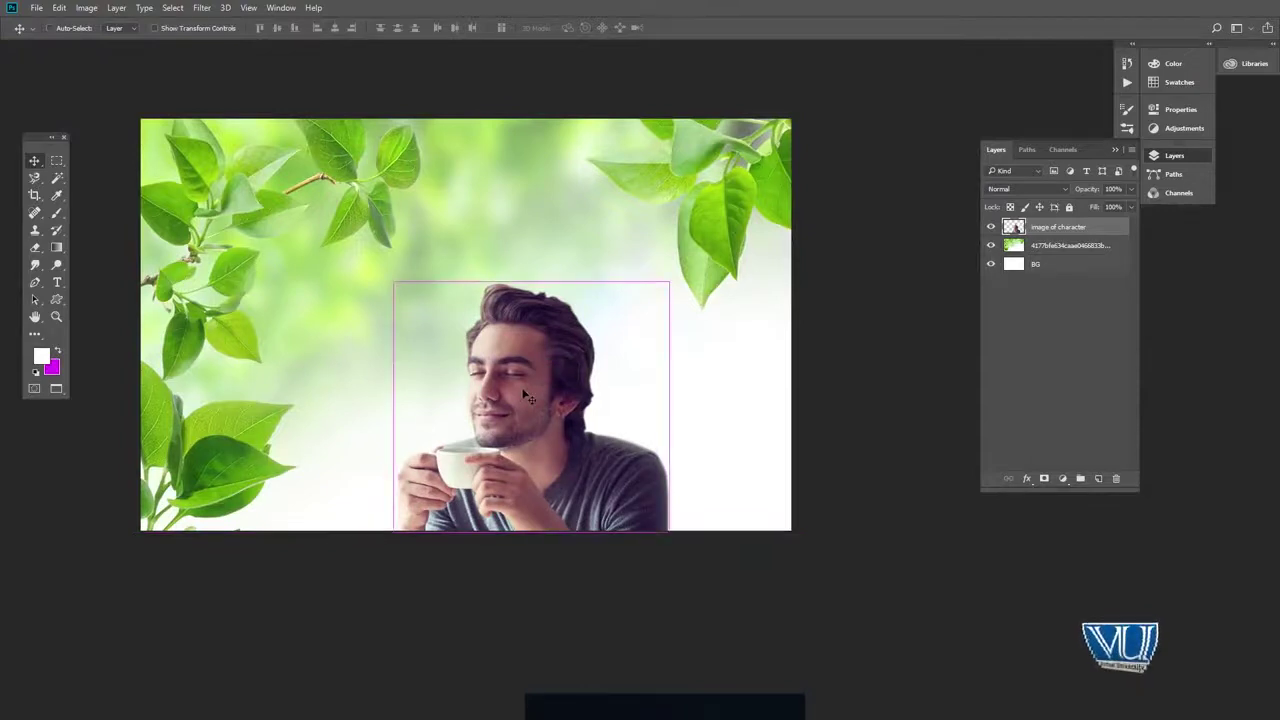
- Enlarge the man to about 124% and shift him slightly up and right
key("ctrl+t")
left_click_drag(665, 285, 703, 251)
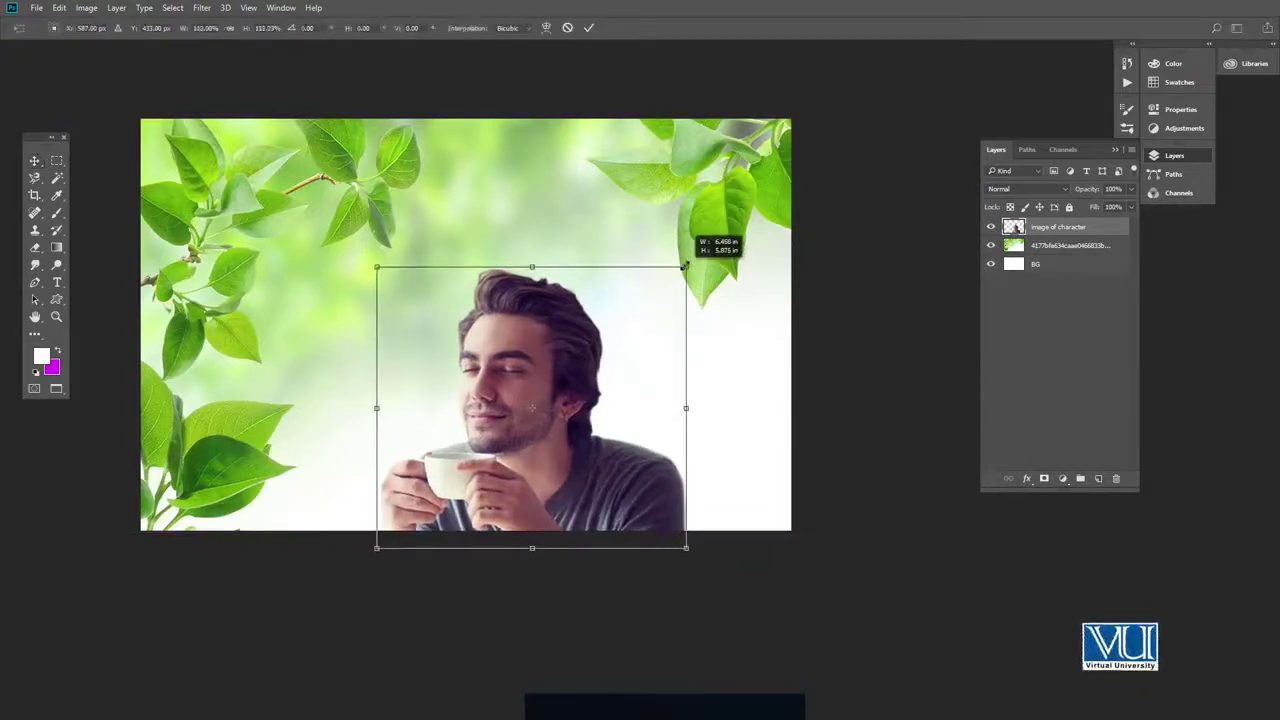
left_click_drag(586, 331, 594, 320)
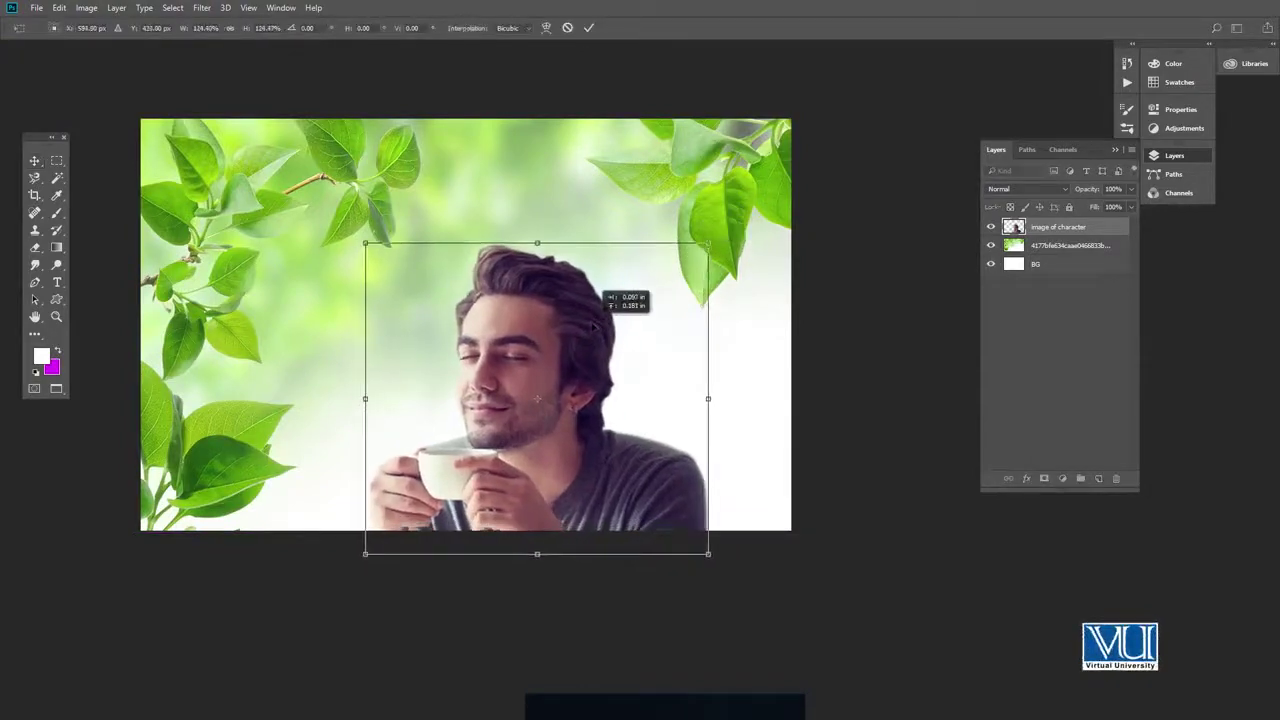
key("Return")
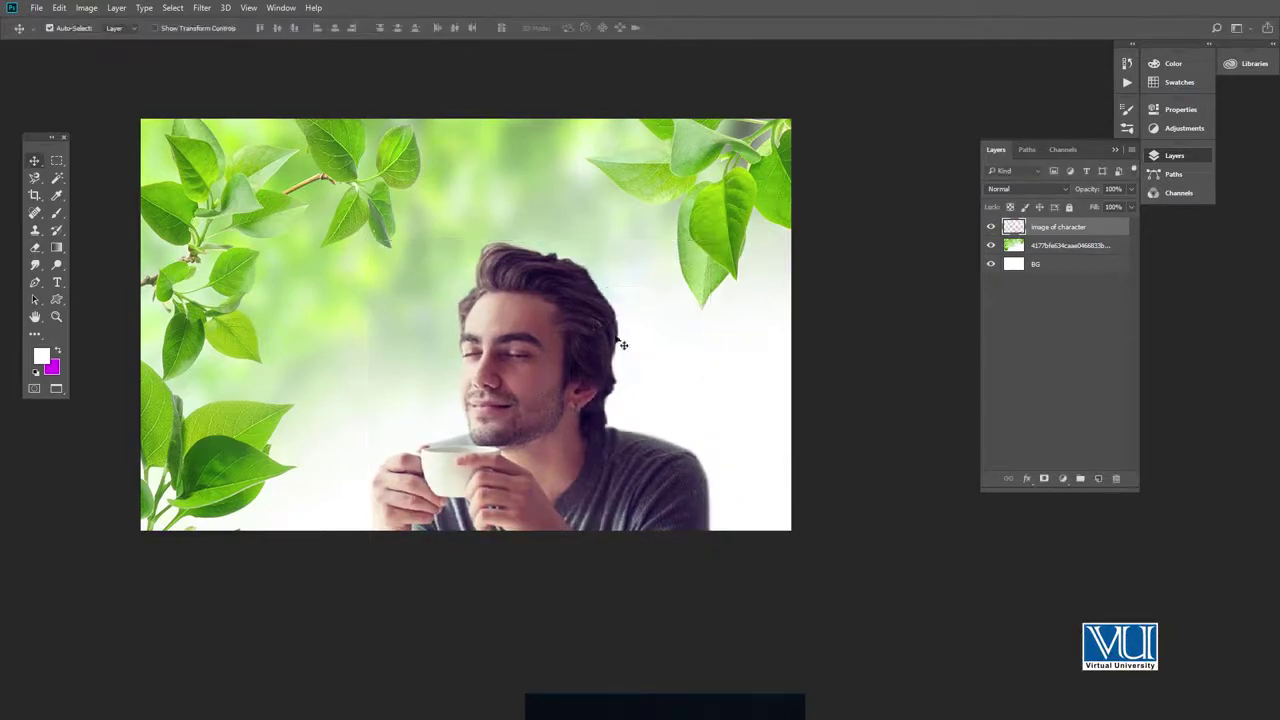
left_click_drag(625, 296, 677, 320)
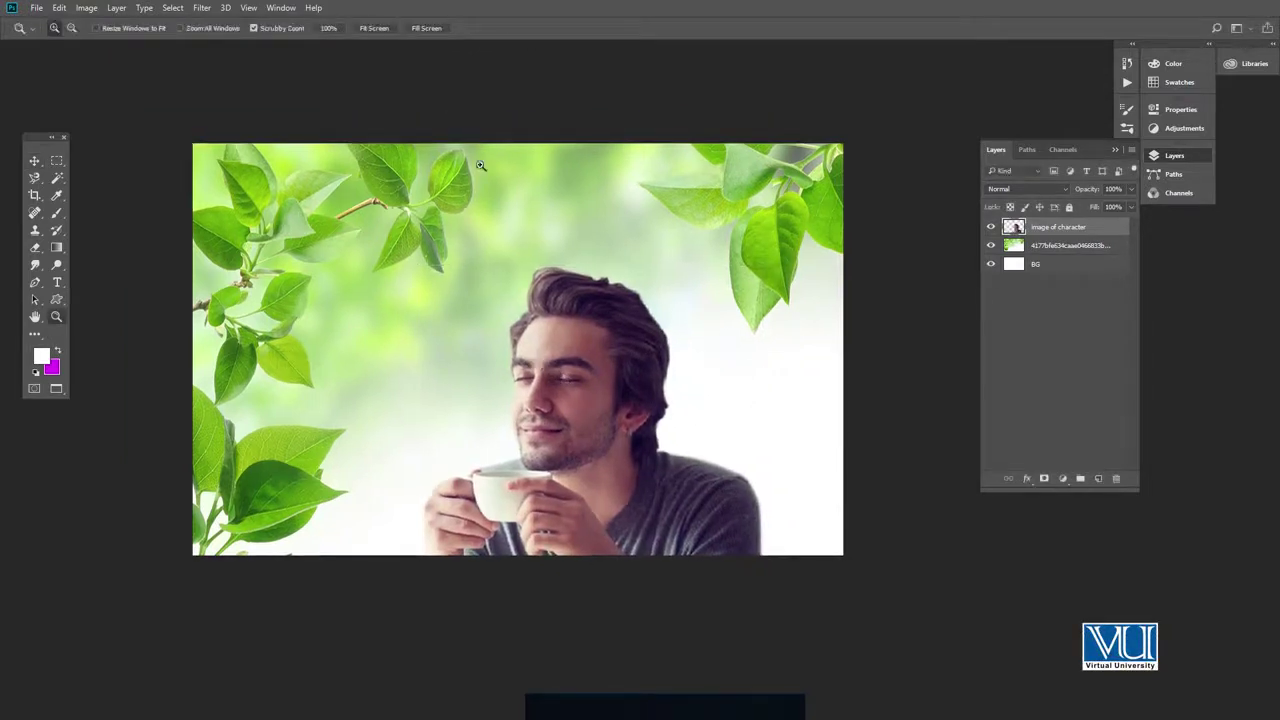
- Zoom in on the composite and hide the Layers panel to view it unobstructed
left_click(594, 310, "ctrl")
key("z")
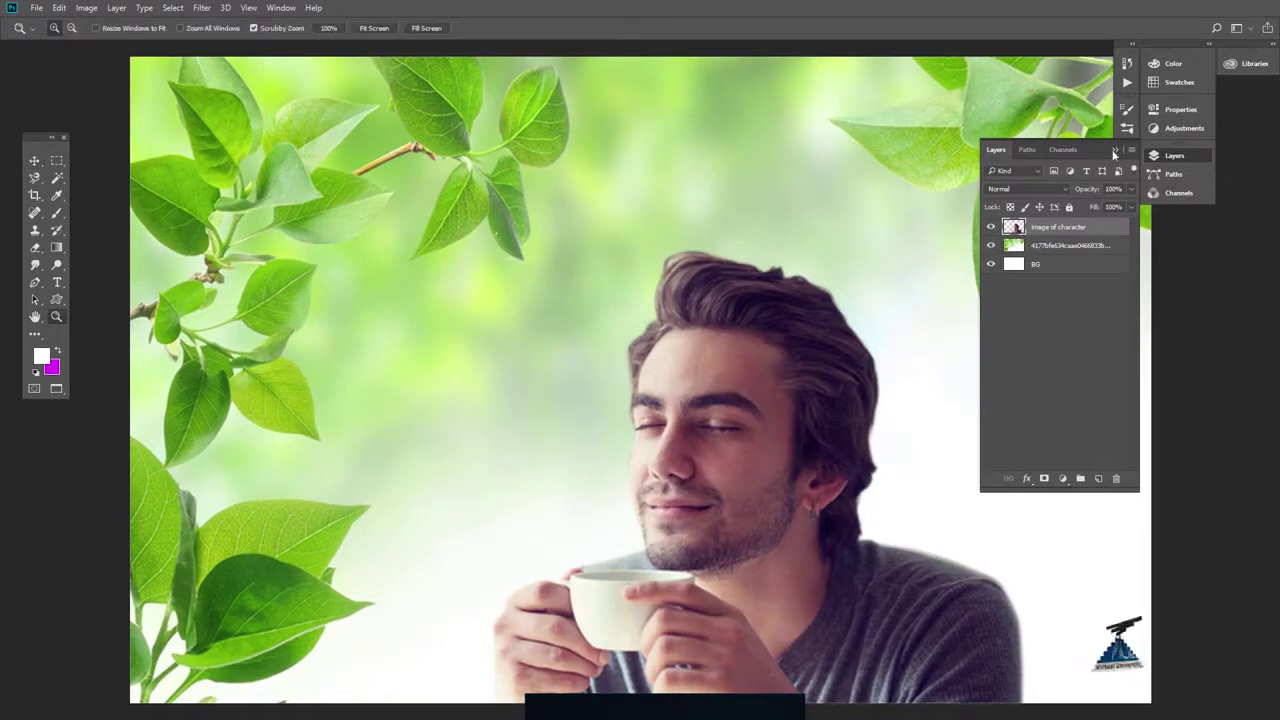
left_click(1150, 160)
key("v")
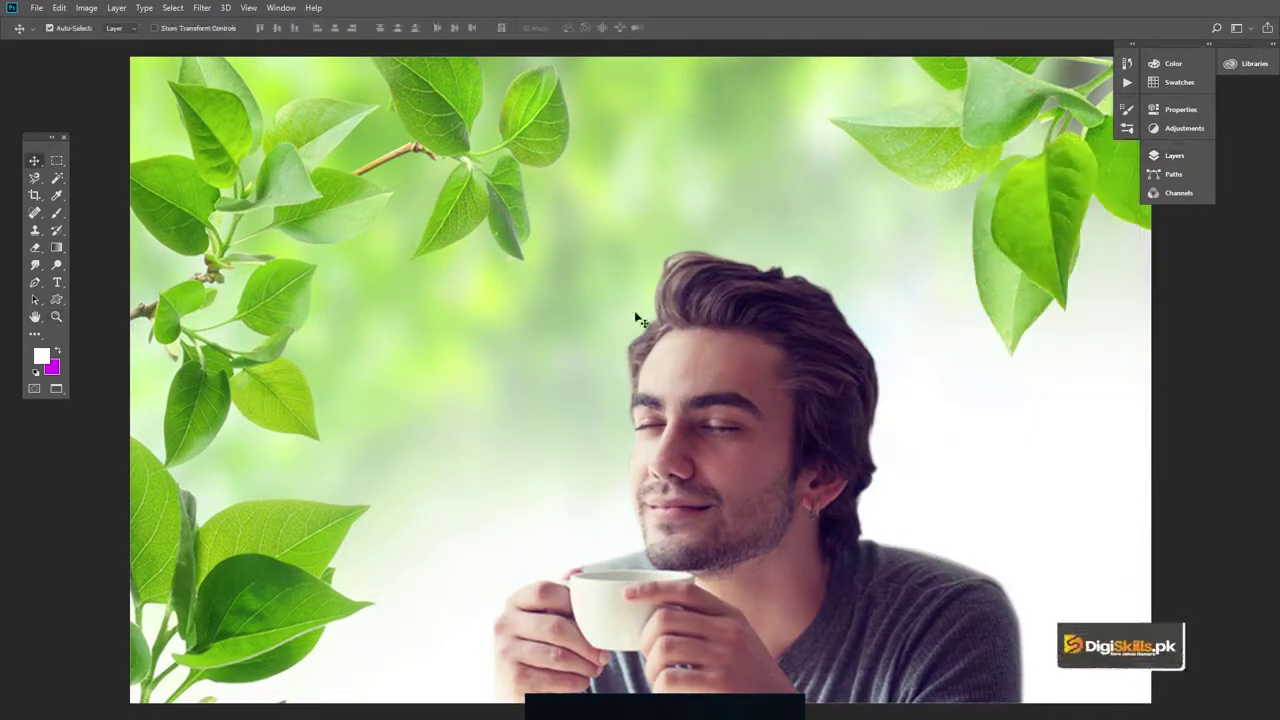